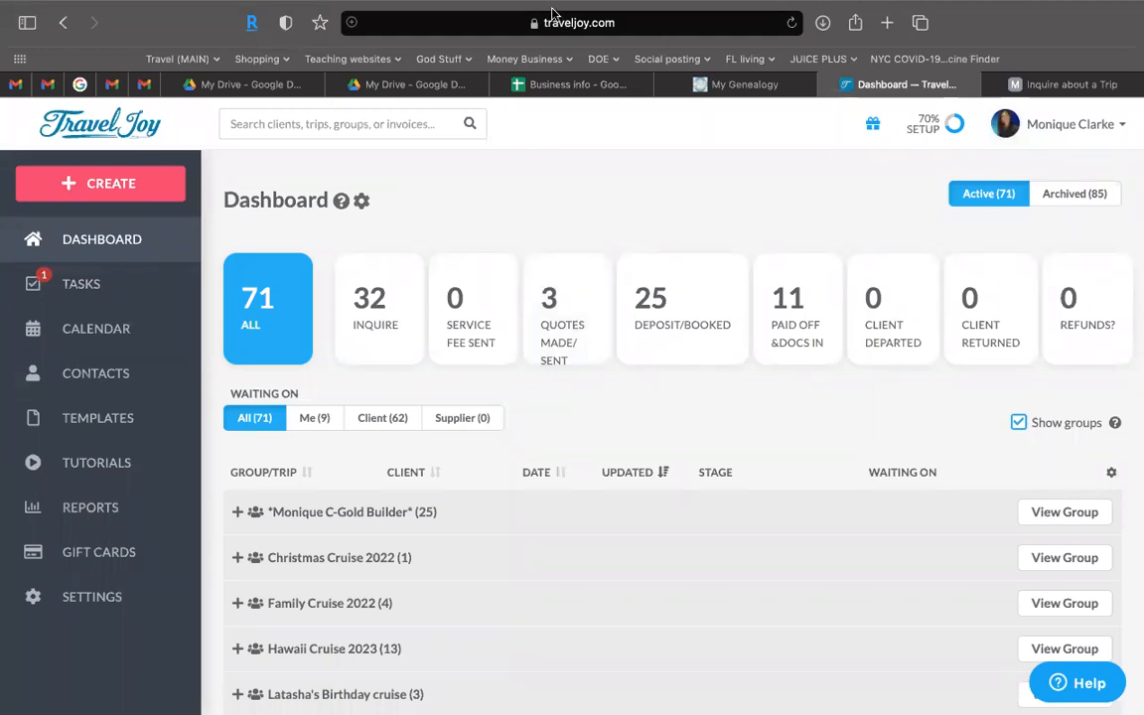
scroll(486, 434, "down", 3)
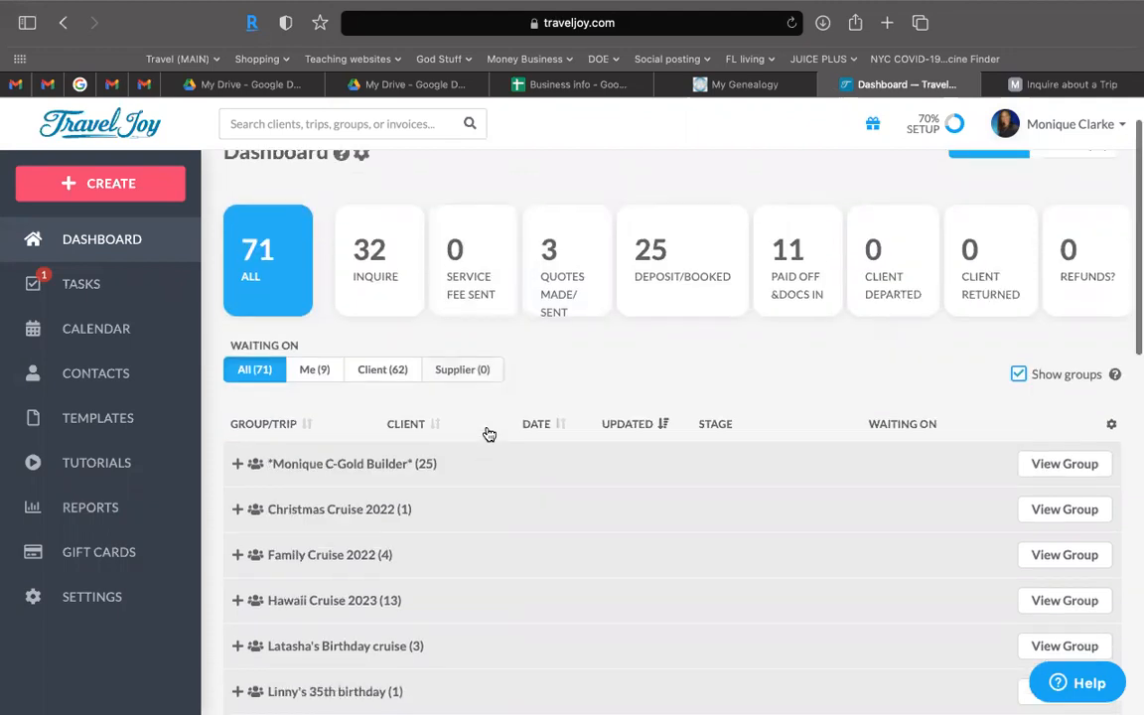
scroll(485, 434, "up", 3)
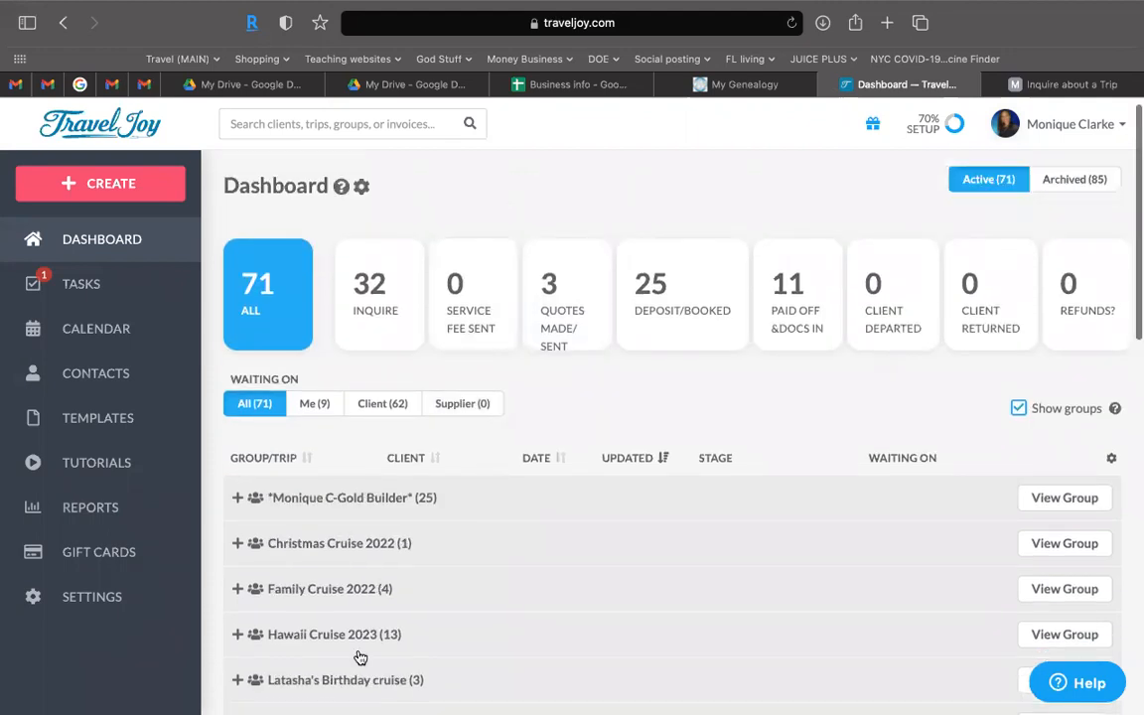
scroll(392, 518, "up", 1)
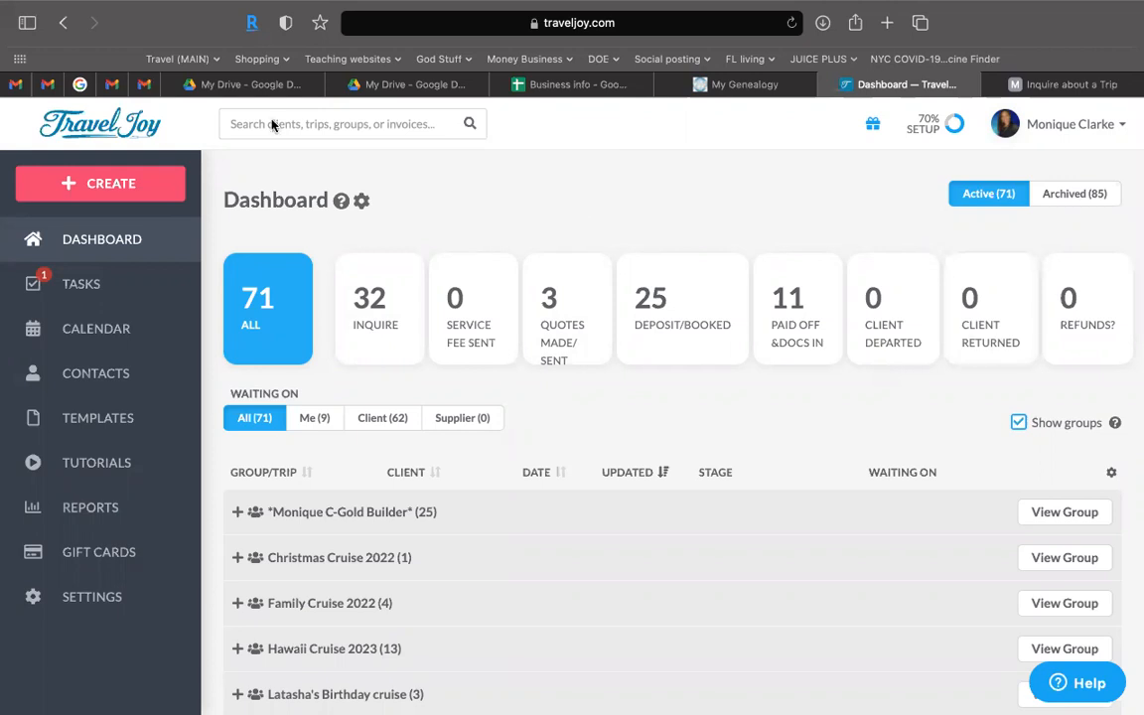
Step: Open the list of form templates
left_click(84, 418)
scroll(87, 421, "down", 1)
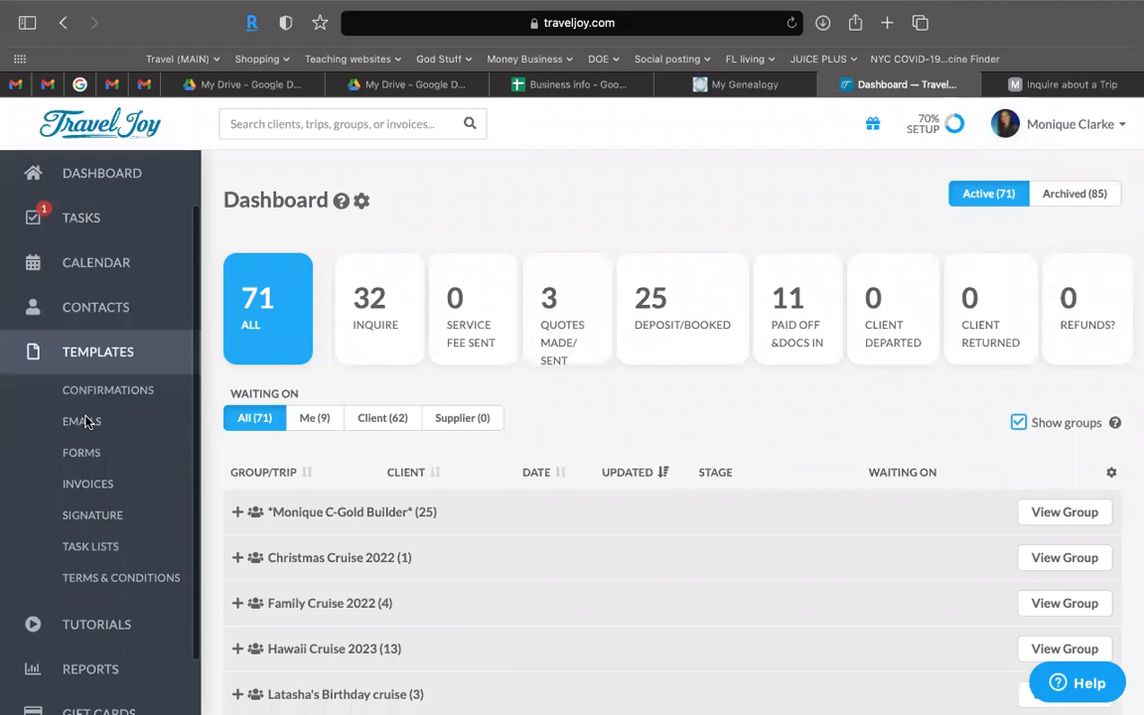
scroll(86, 421, "down", 1)
scroll(90, 375, "down", 1)
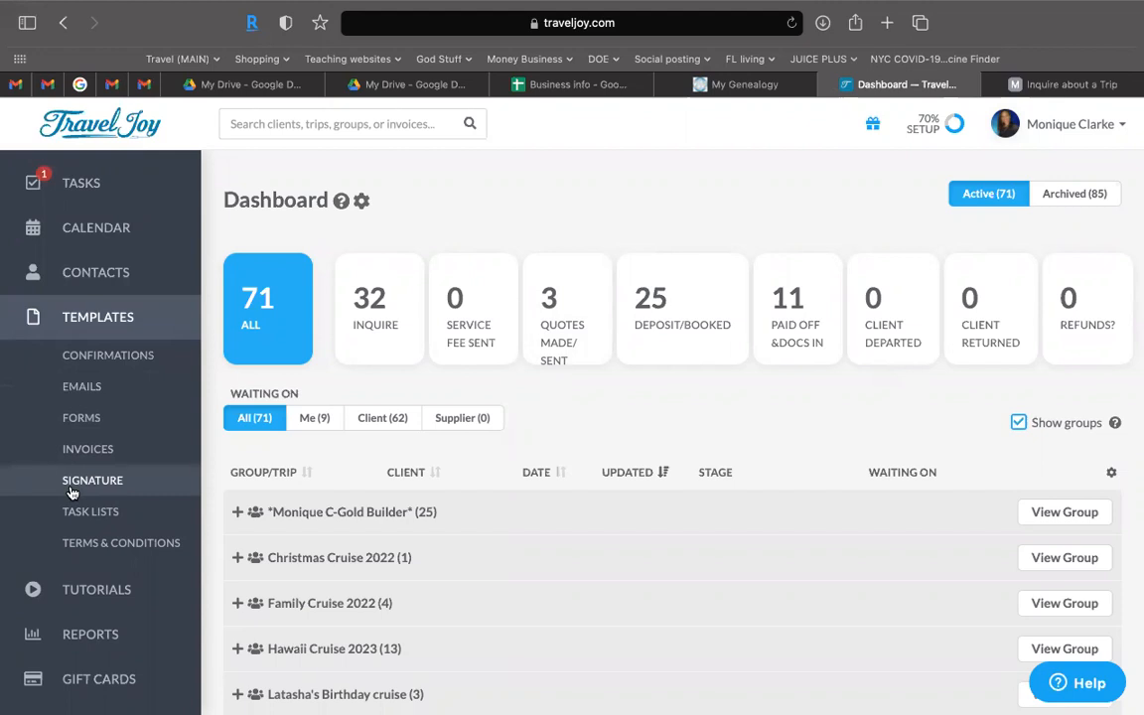
left_click(87, 423)
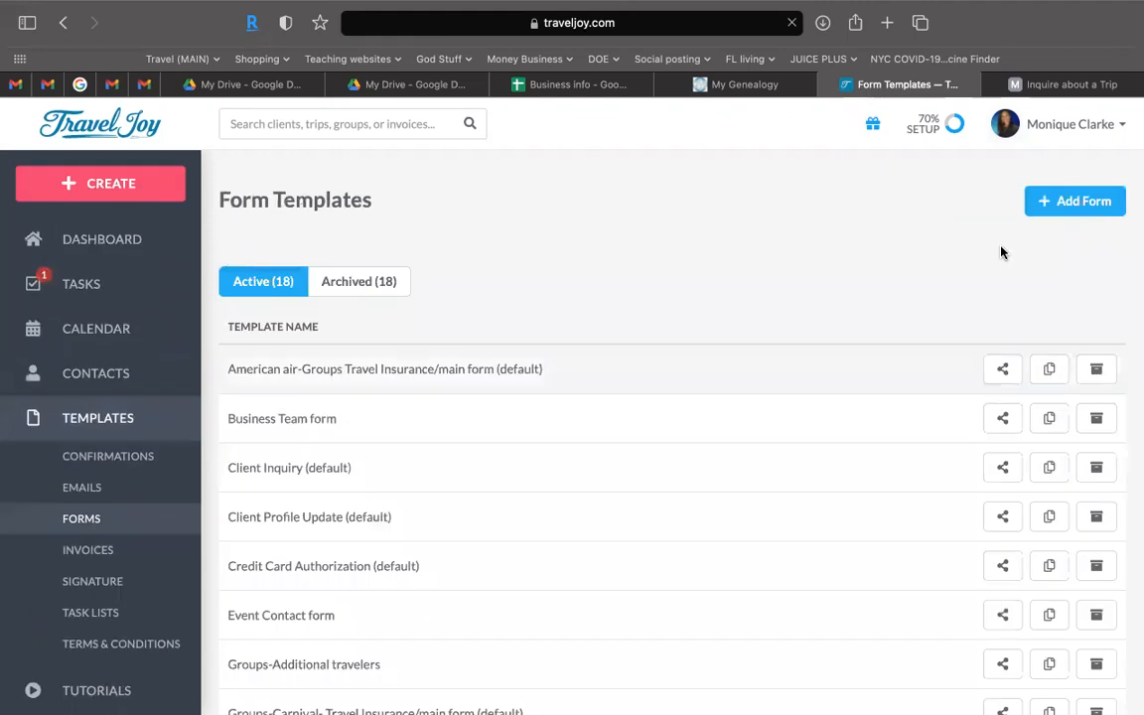
Step: Add a new form template and name it "Client Inquire"
scroll(654, 306, "down", 1)
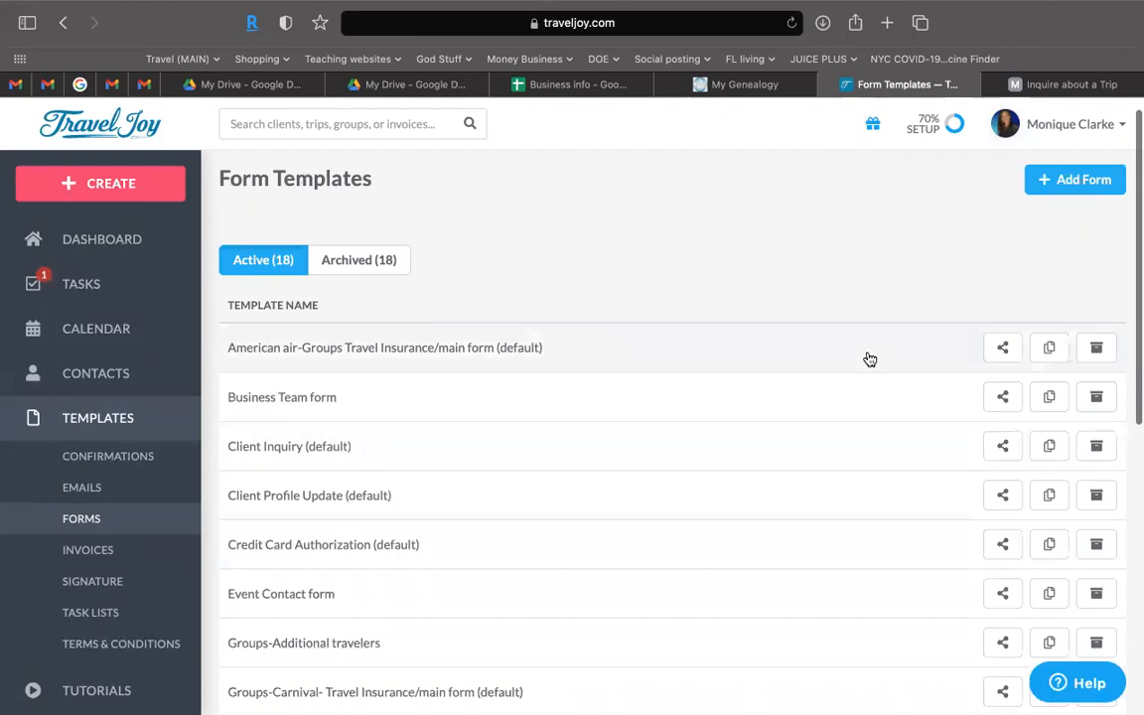
left_click(1096, 190)
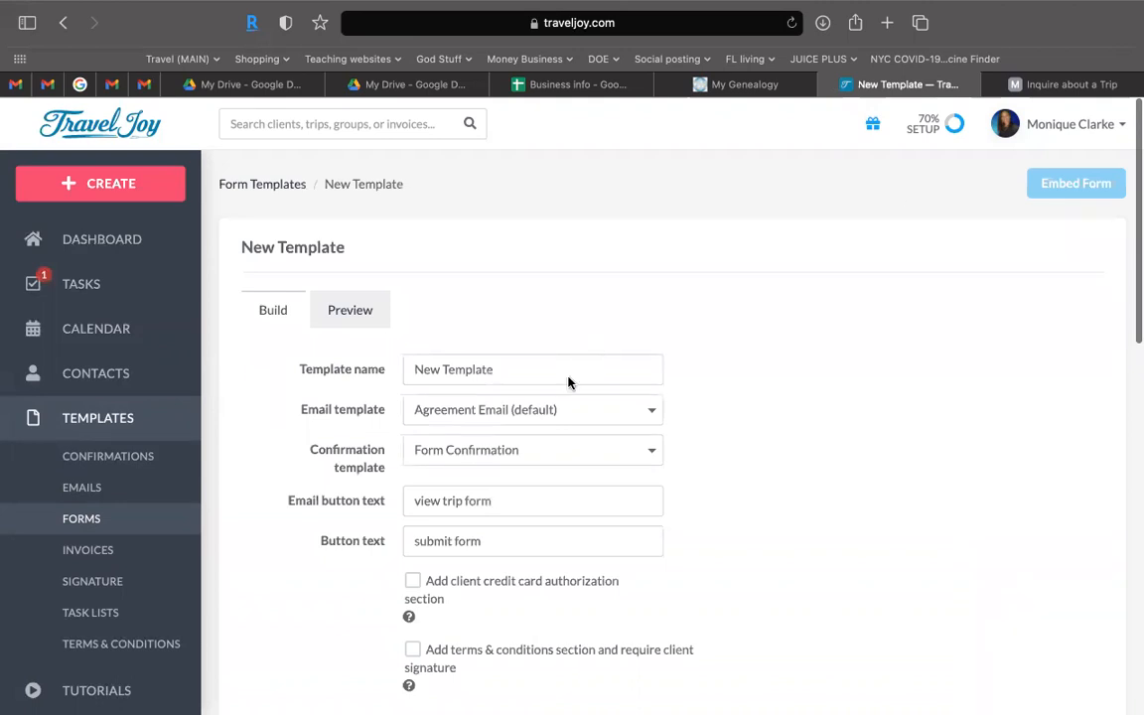
left_click(421, 360)
key("BackSpace")
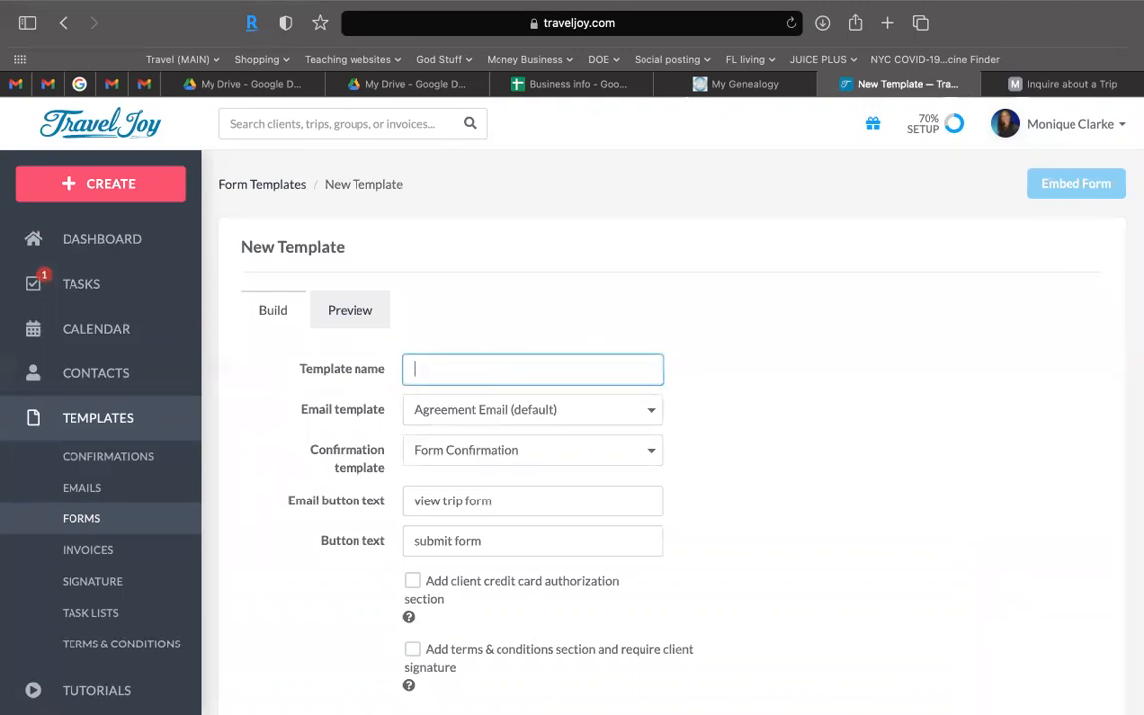
type("Client Inquire")
left_click(429, 350)
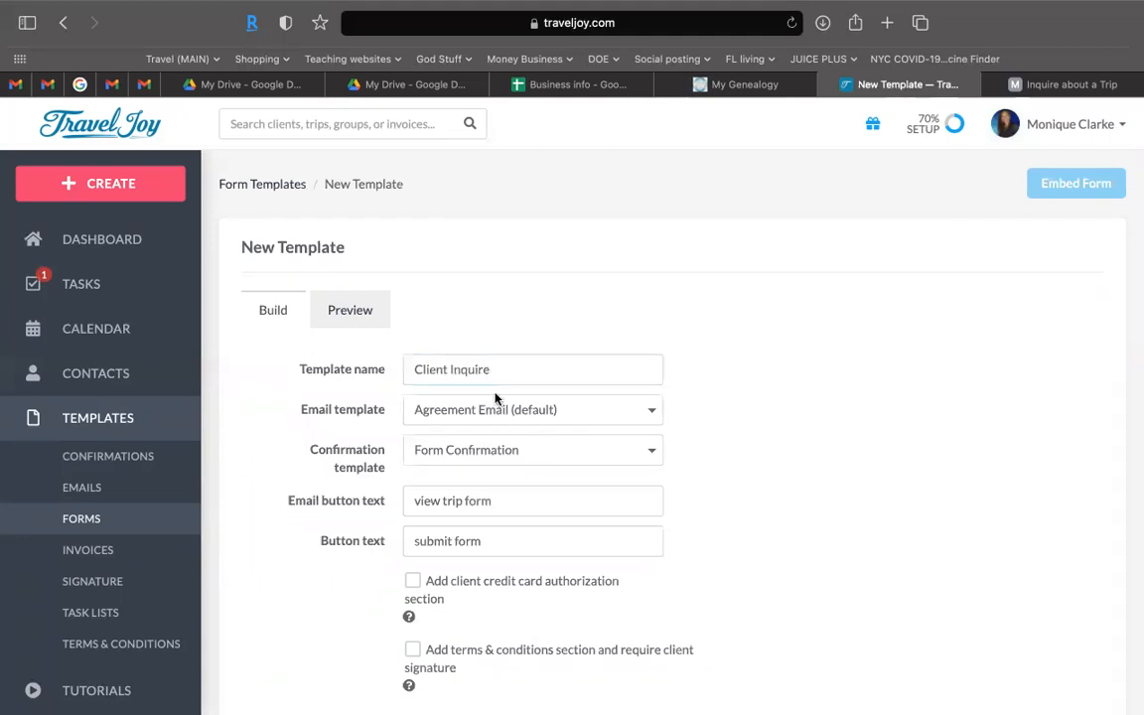
Step: Choose Agreement Email (default) as the email template and Form Confirmation as the confirmation template
scroll(495, 398, "down", 2)
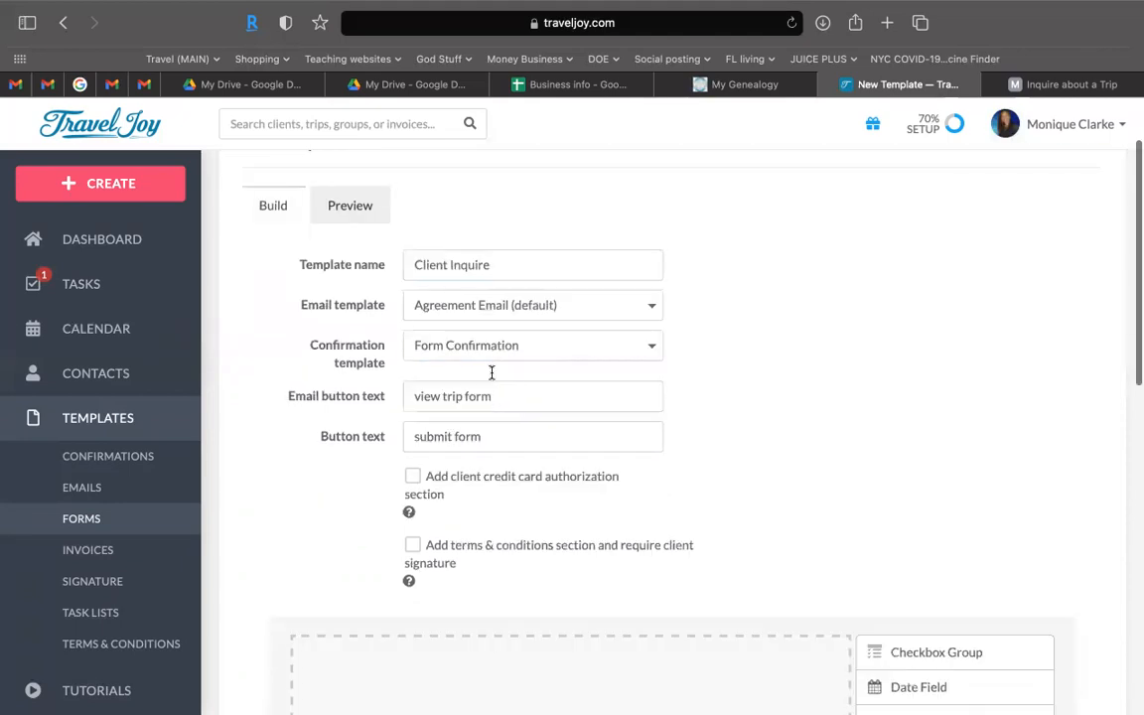
left_click(412, 308)
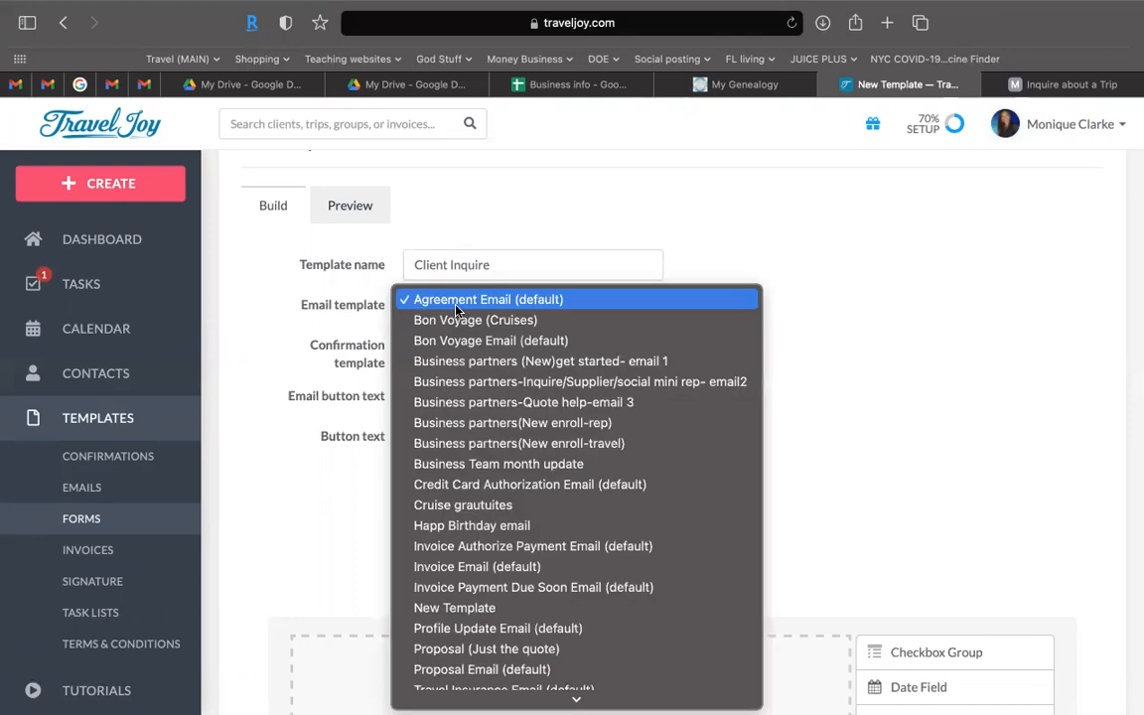
left_click(437, 299)
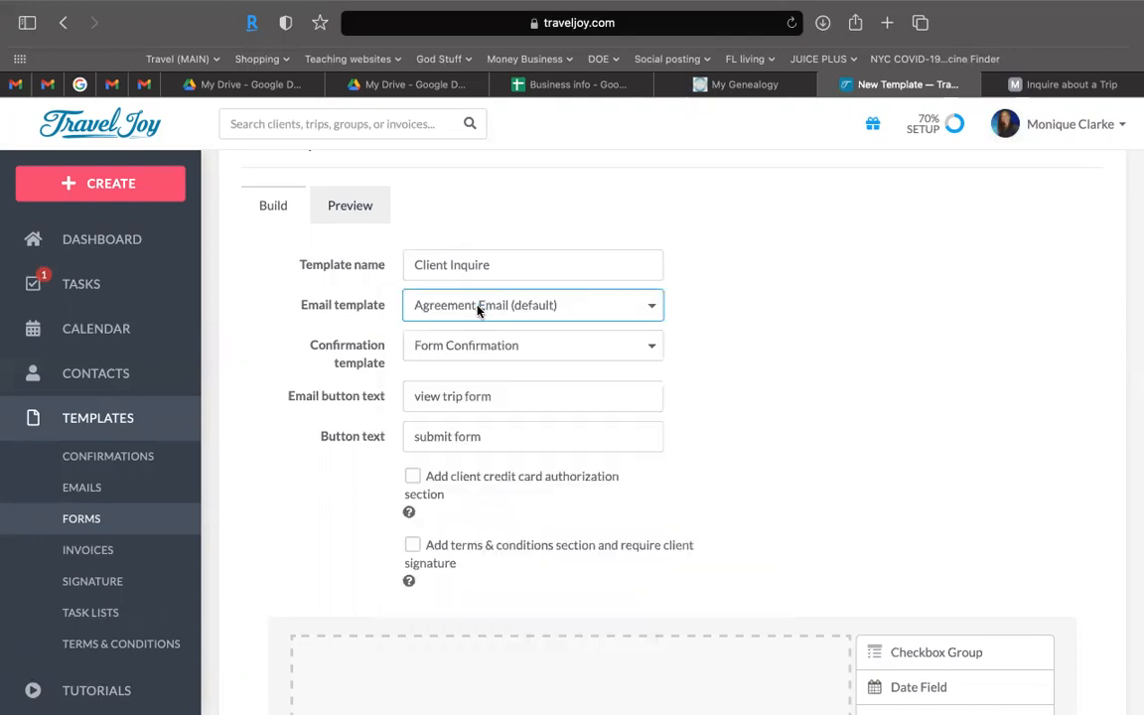
scroll(710, 251, "down", 2)
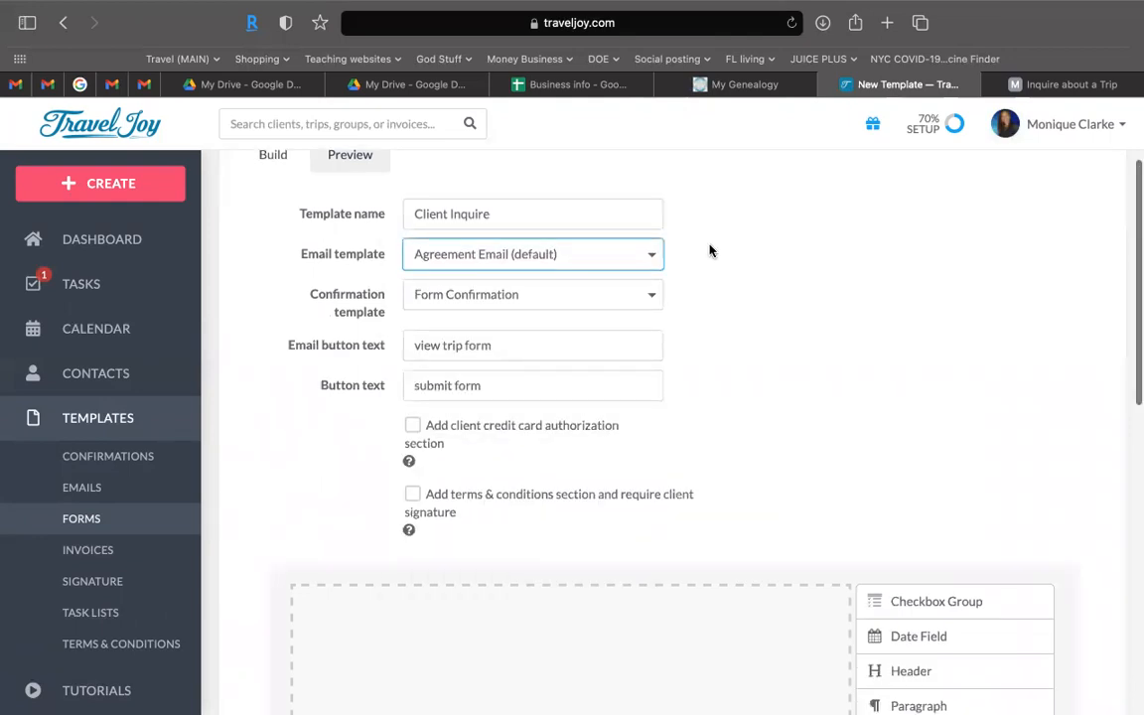
left_click(467, 302)
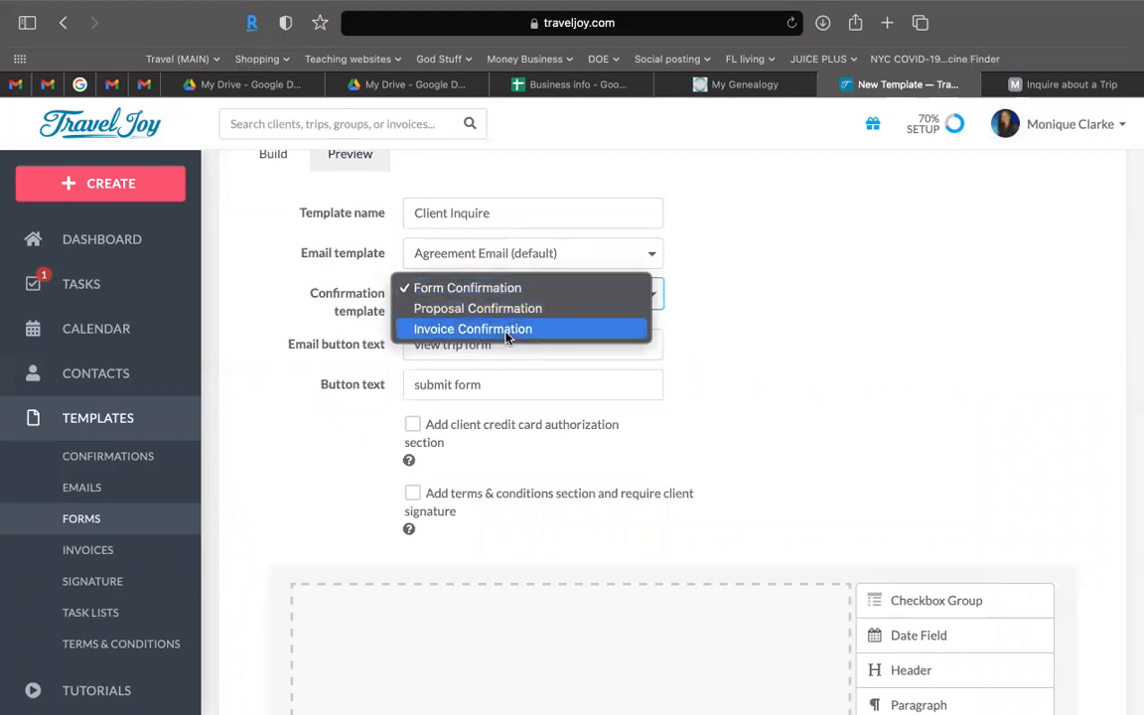
left_click(497, 288)
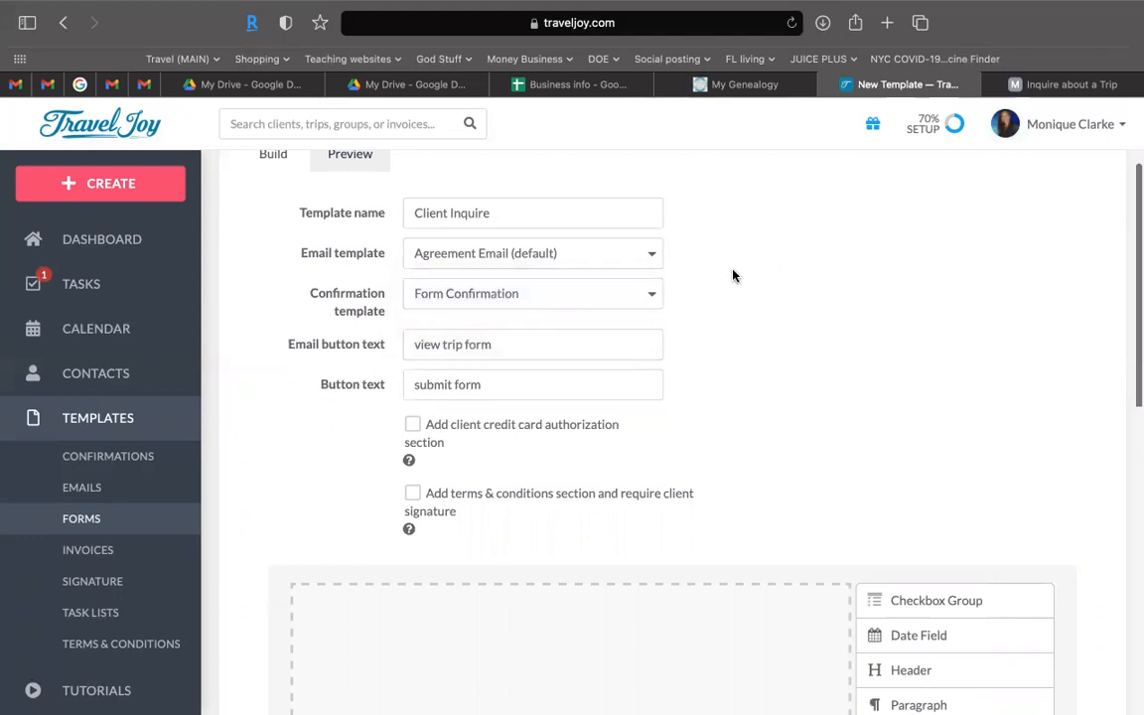
Step: Replace the email button text with "submit form", copied from the form's button text
scroll(735, 275, "down", 2)
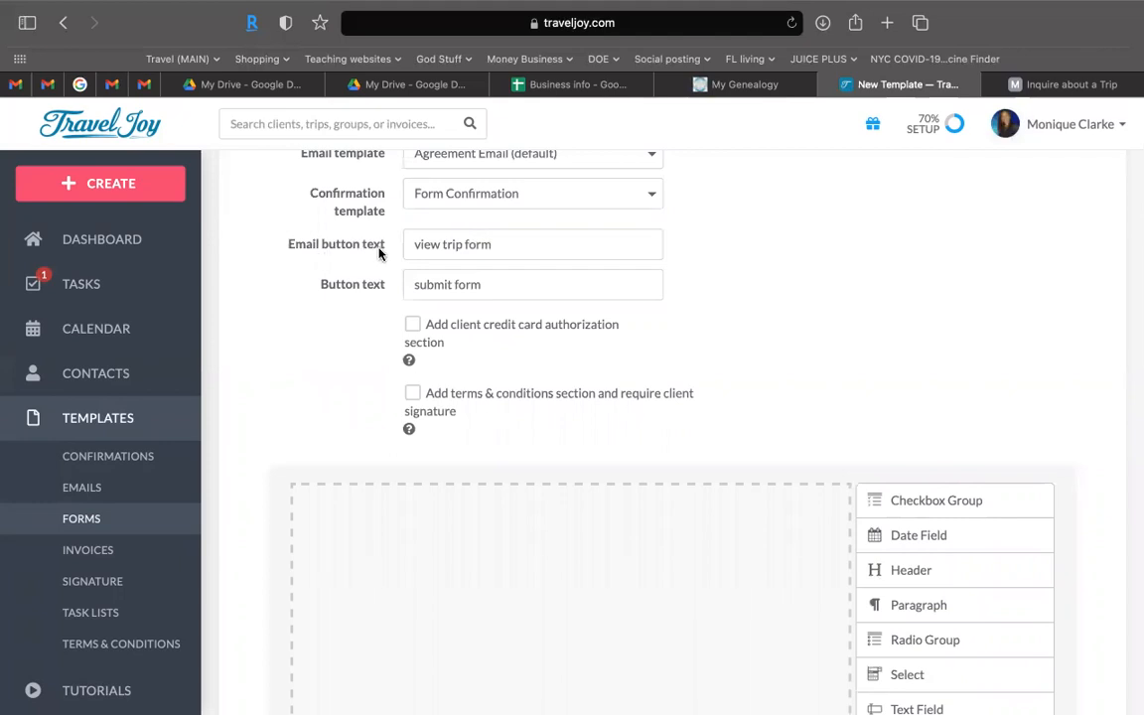
left_click_drag(504, 288, 388, 286)
key("super+c")
left_click_drag(506, 246, 337, 238)
key("super+v")
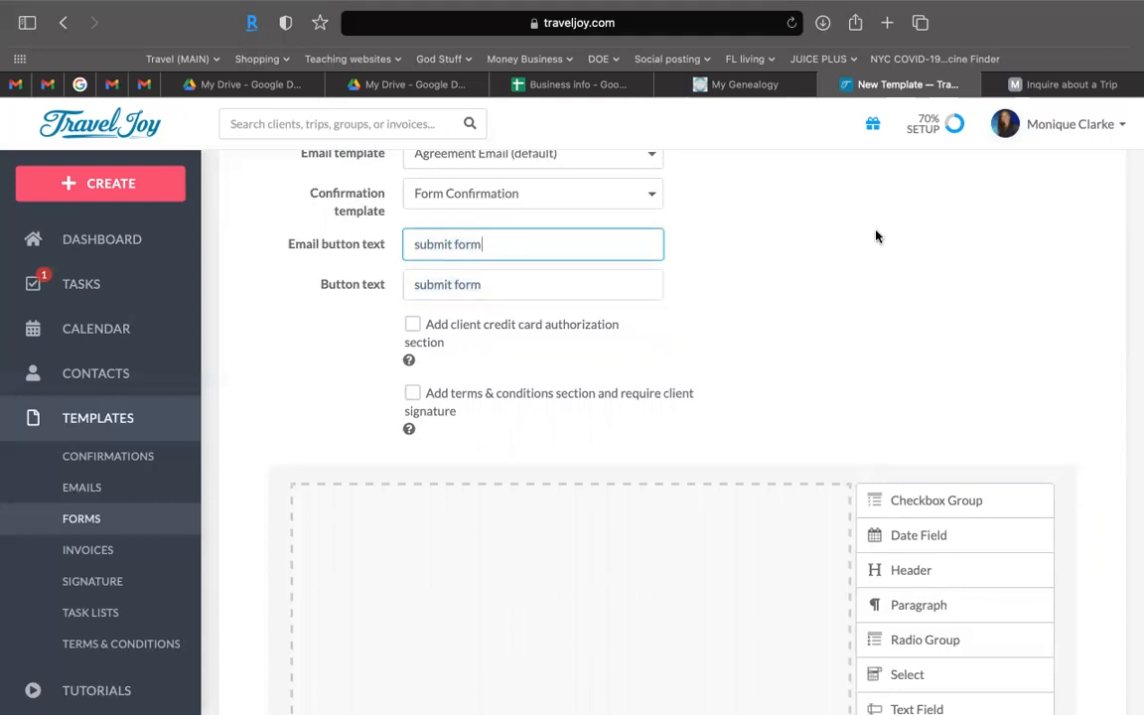
Step: Add the terms and conditions section with required client signature, using Agreement Terms & Conditions (default)
scroll(613, 421, "down", 3)
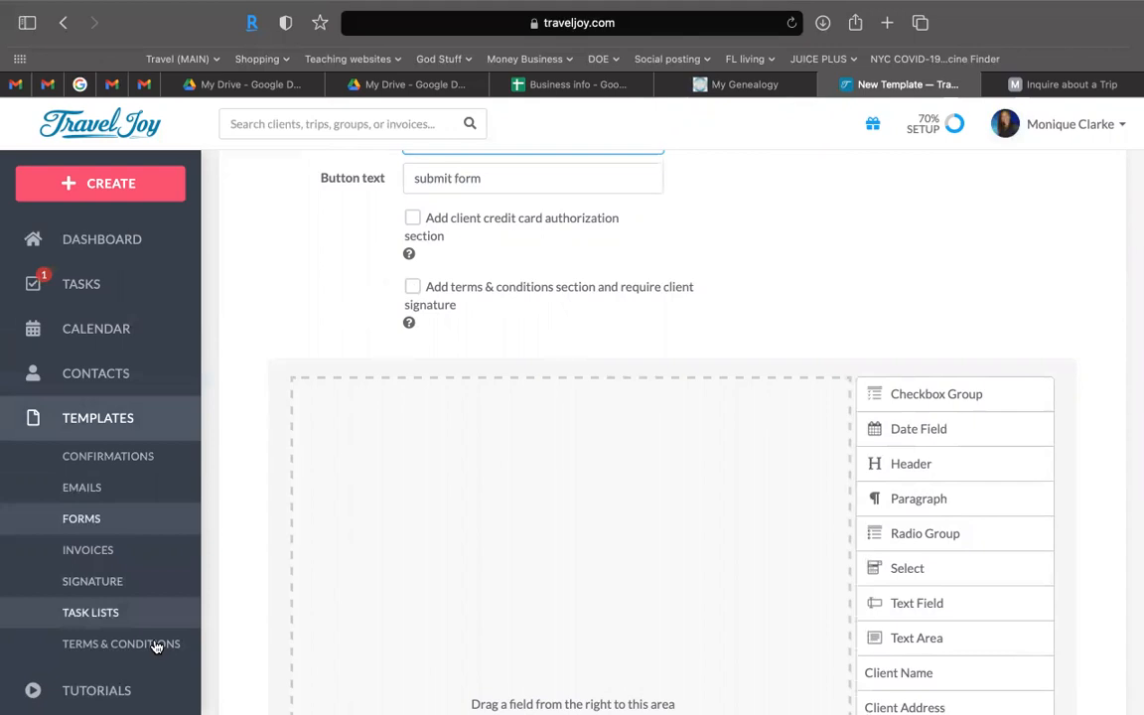
scroll(335, 536, "down", 1)
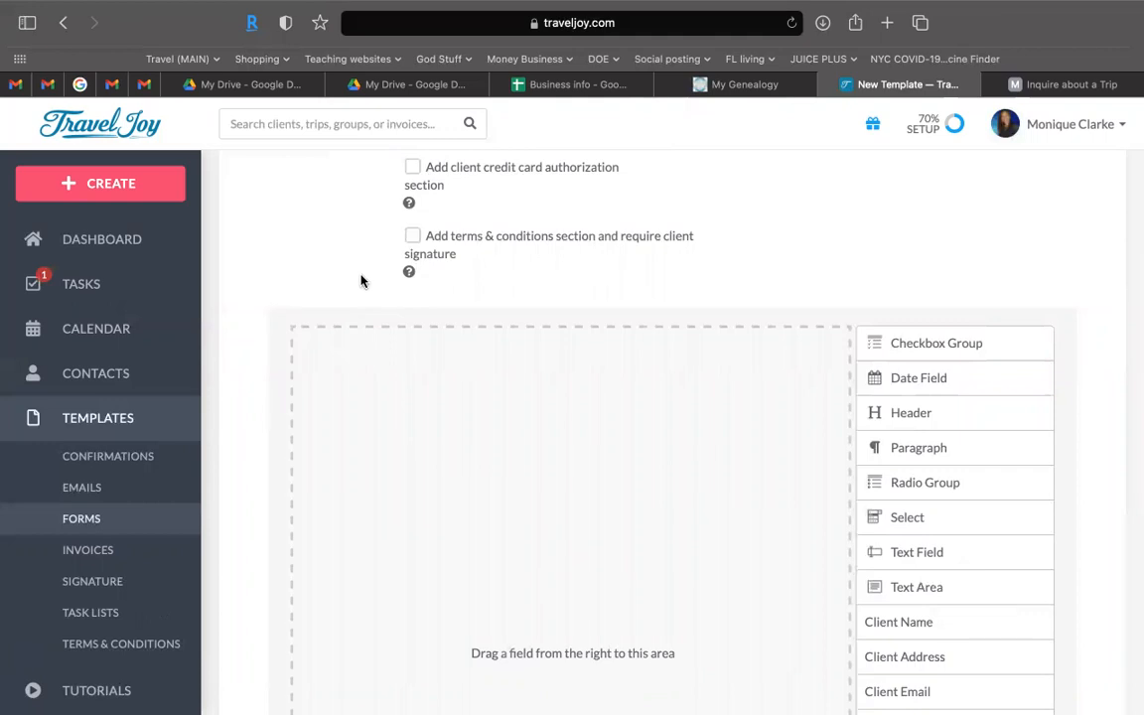
left_click(413, 237)
left_click(413, 236)
left_click(413, 236)
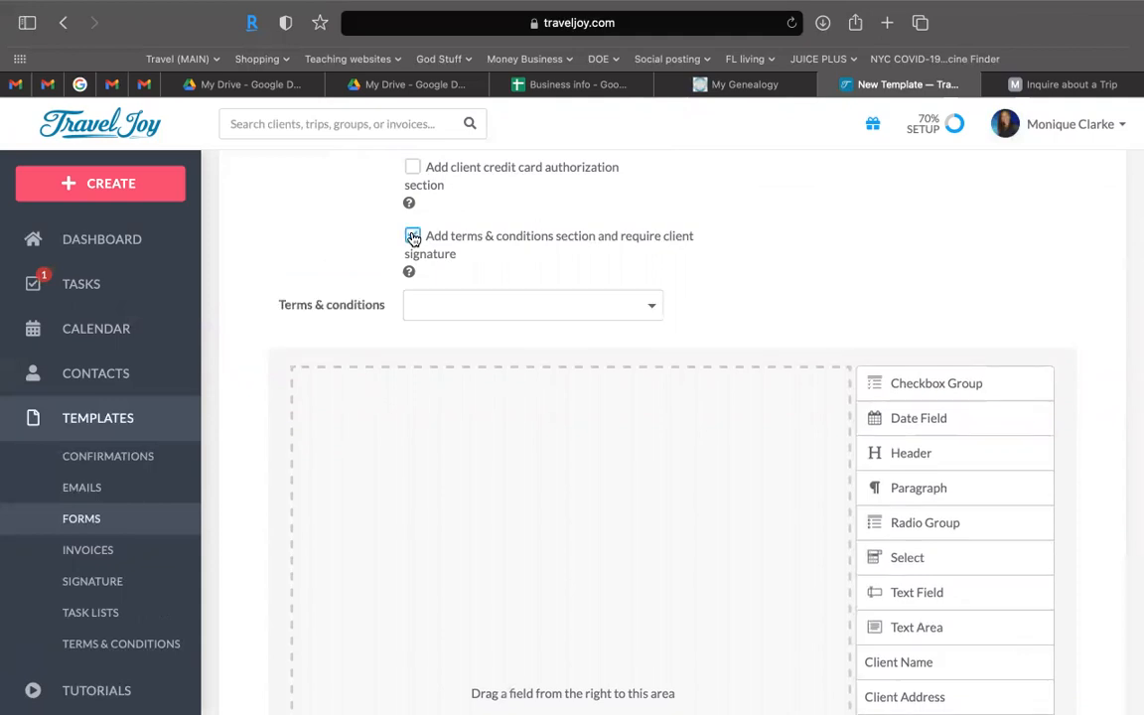
left_click(456, 308)
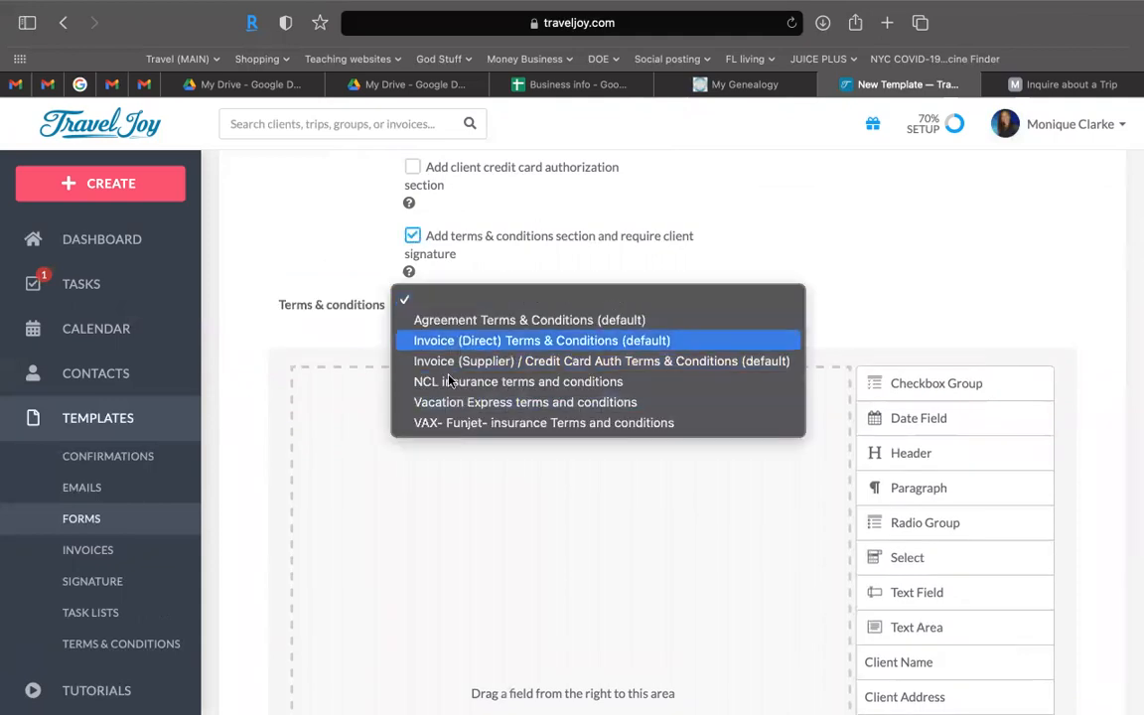
left_click(457, 320)
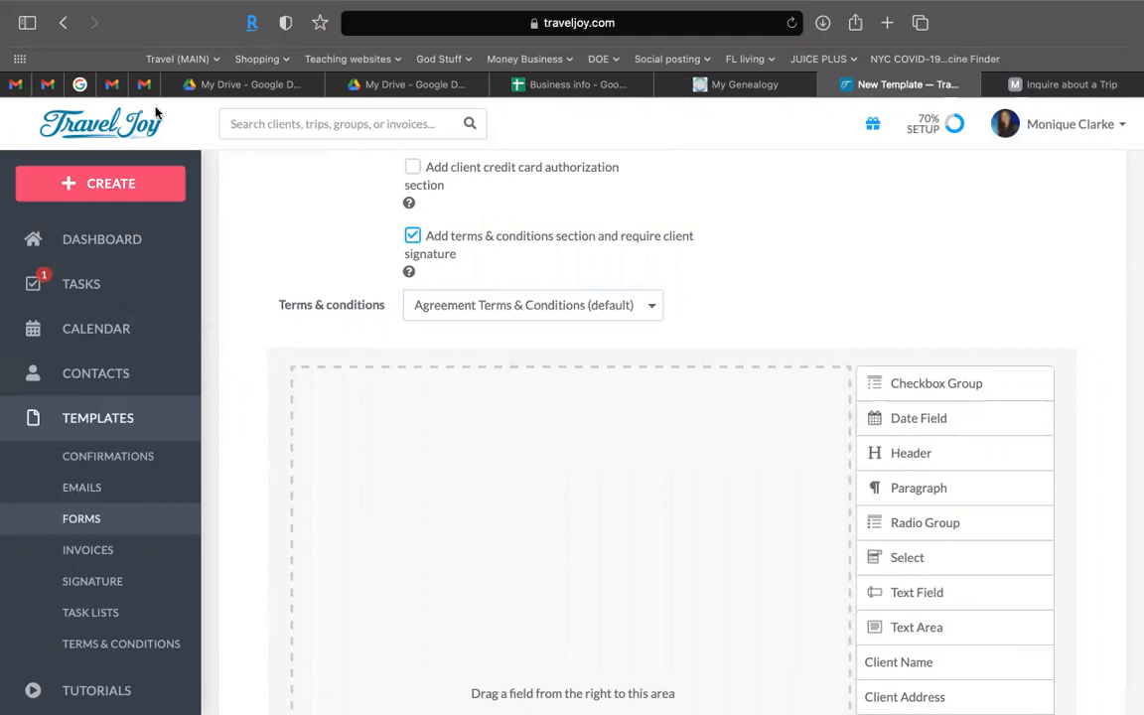
Step: Look through the field types and client fields available for building the form
scroll(1060, 245, "down", 3)
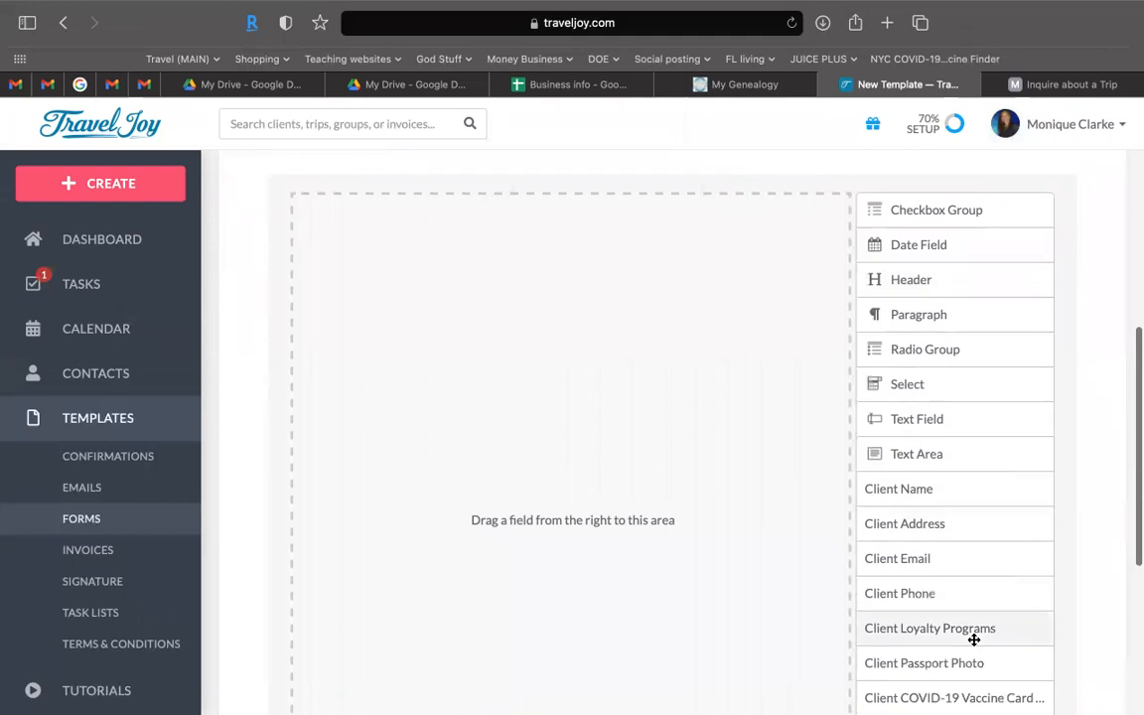
scroll(899, 638, "down", 2)
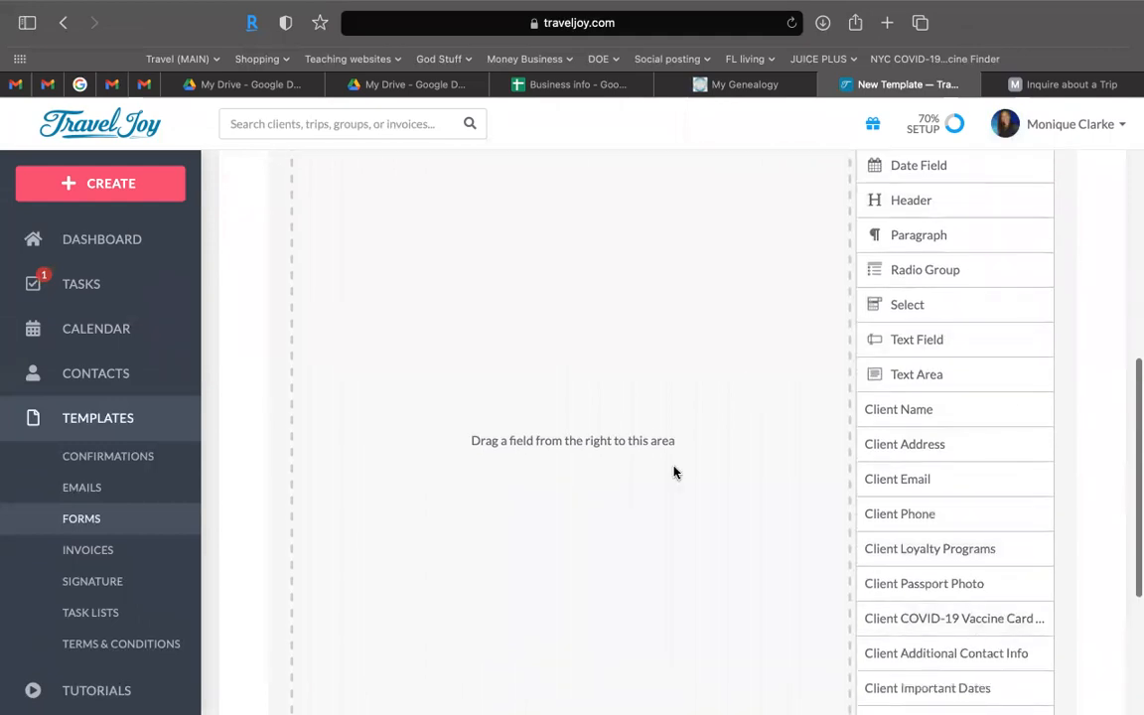
scroll(938, 351, "up", 1)
scroll(939, 350, "up", 1)
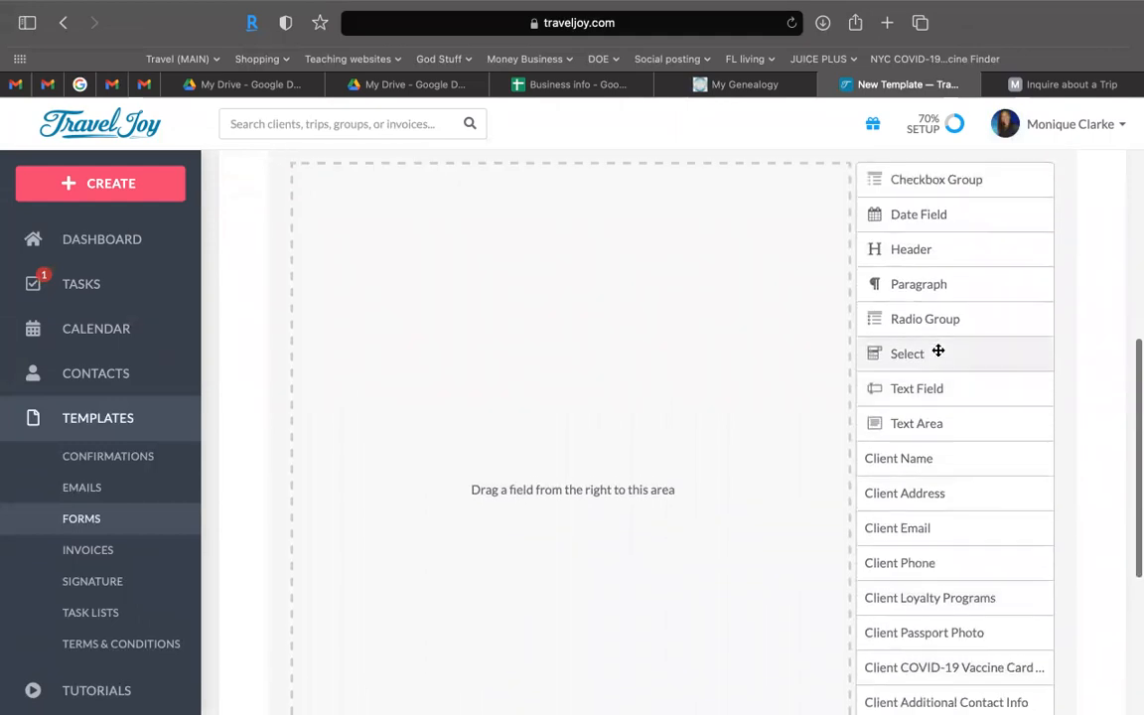
scroll(939, 350, "down", 1)
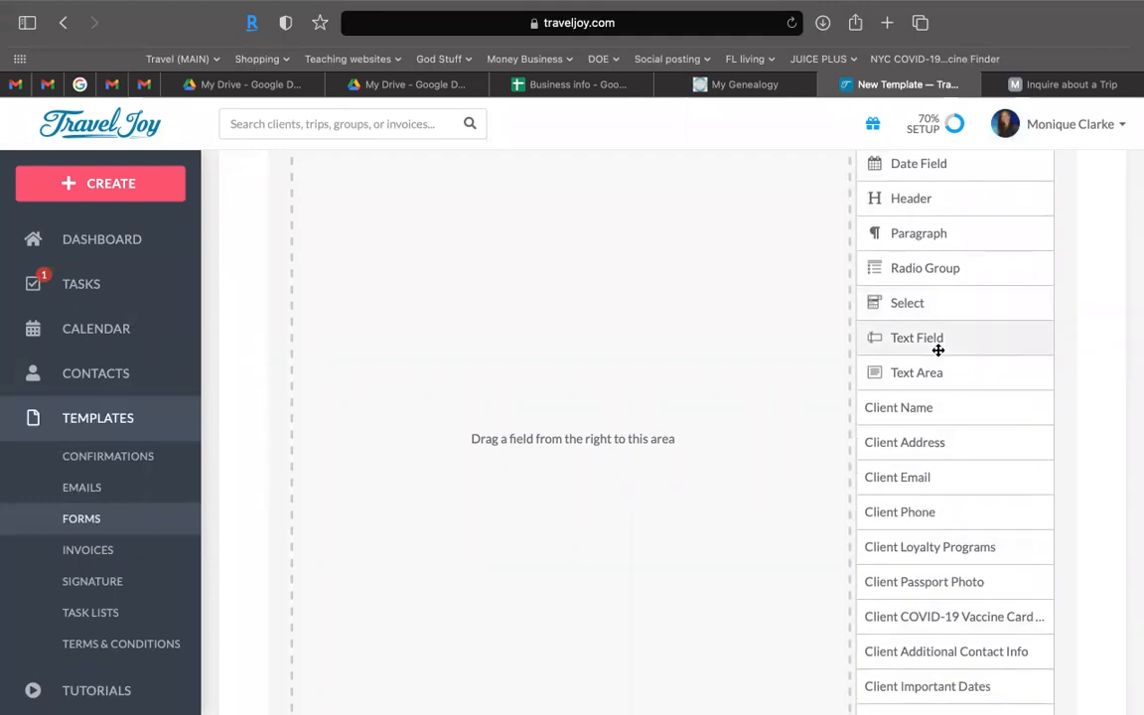
scroll(939, 351, "up", 3)
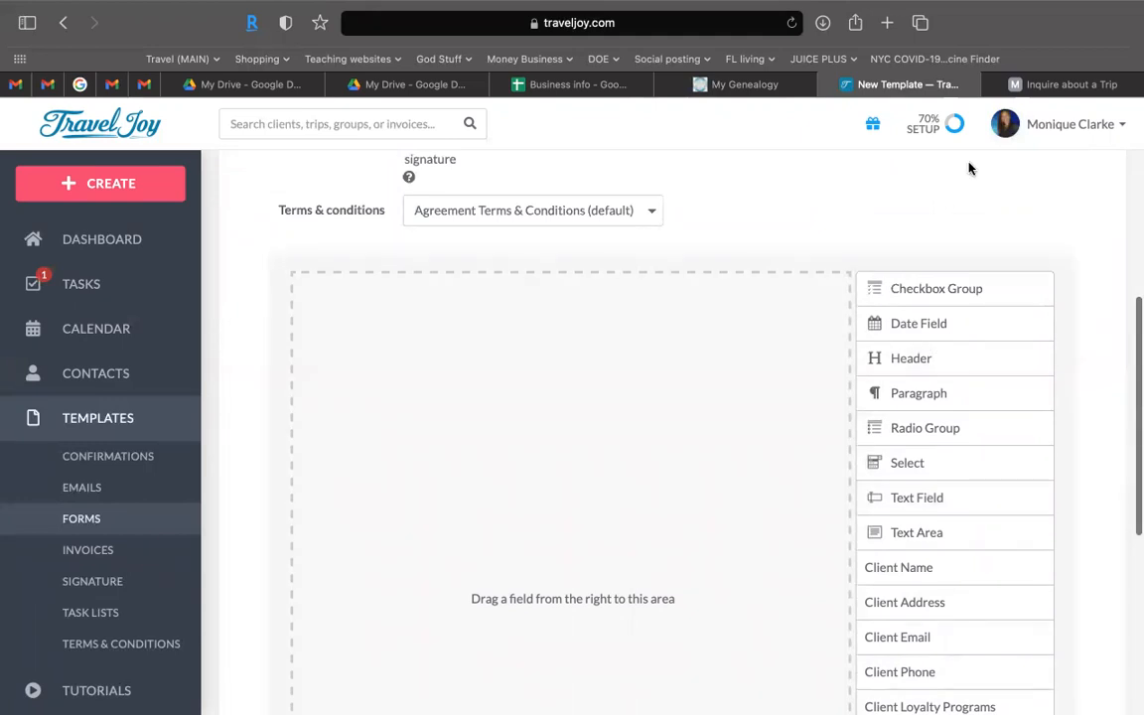
Step: Review the trip details fields on the Movacay "Inquire about a Trip" form, then return to the new TravelJoy template
left_click(1048, 87)
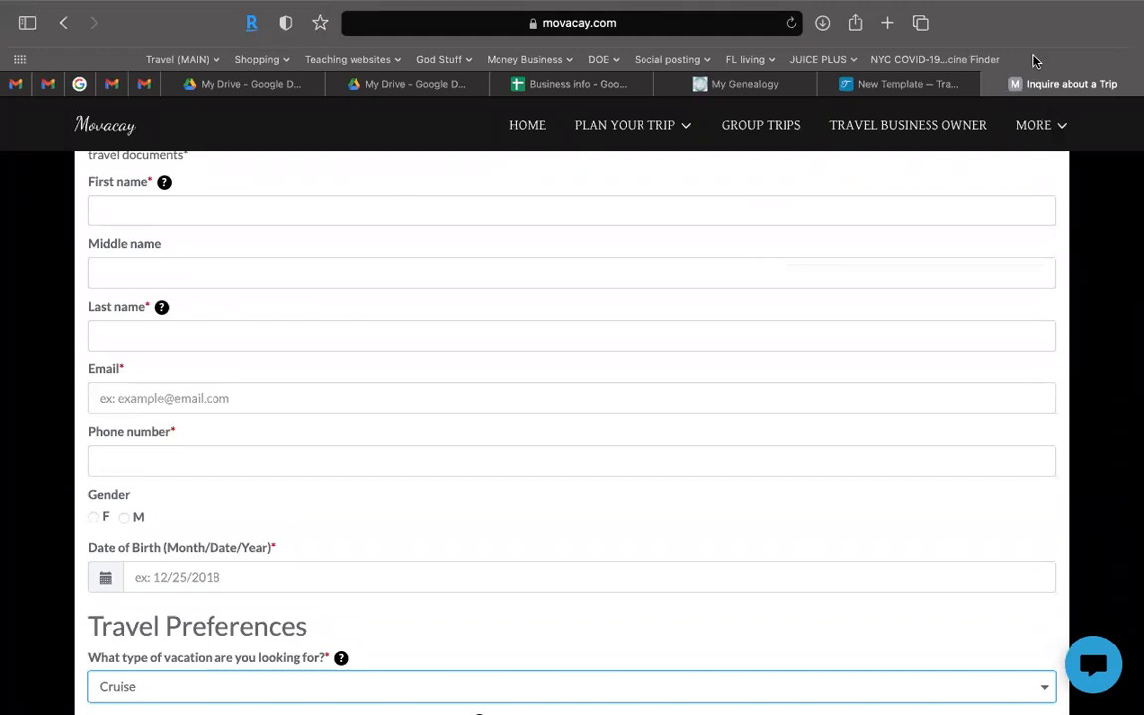
scroll(409, 410, "down", 1)
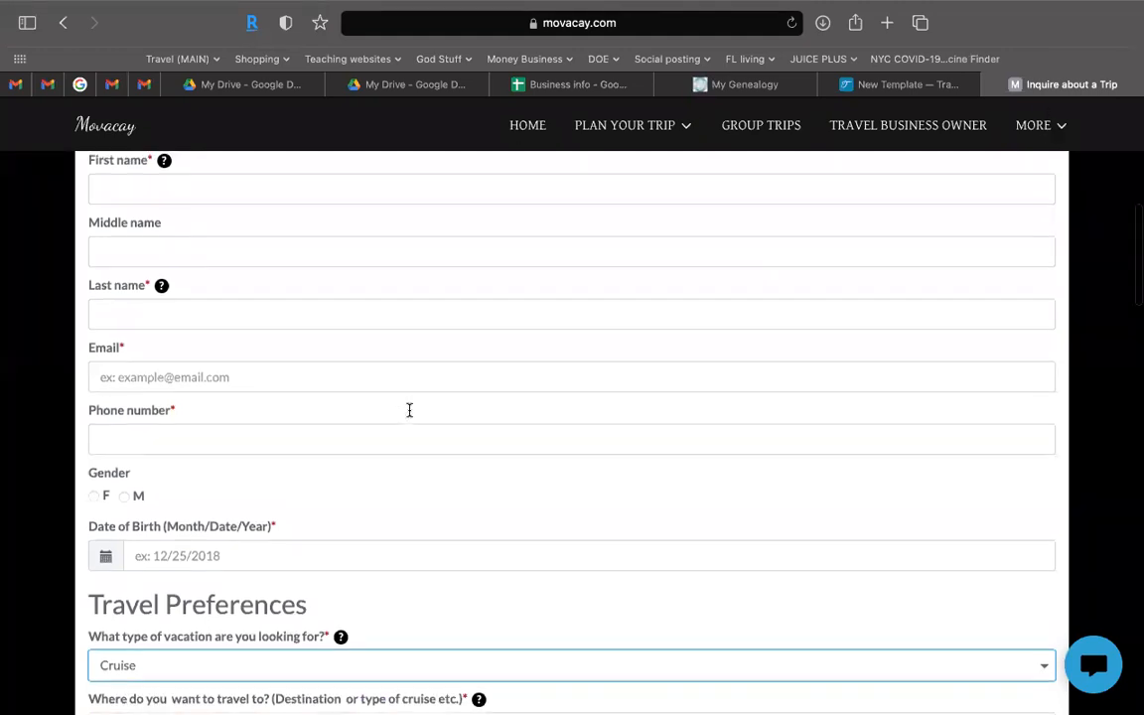
scroll(409, 413, "up", 2)
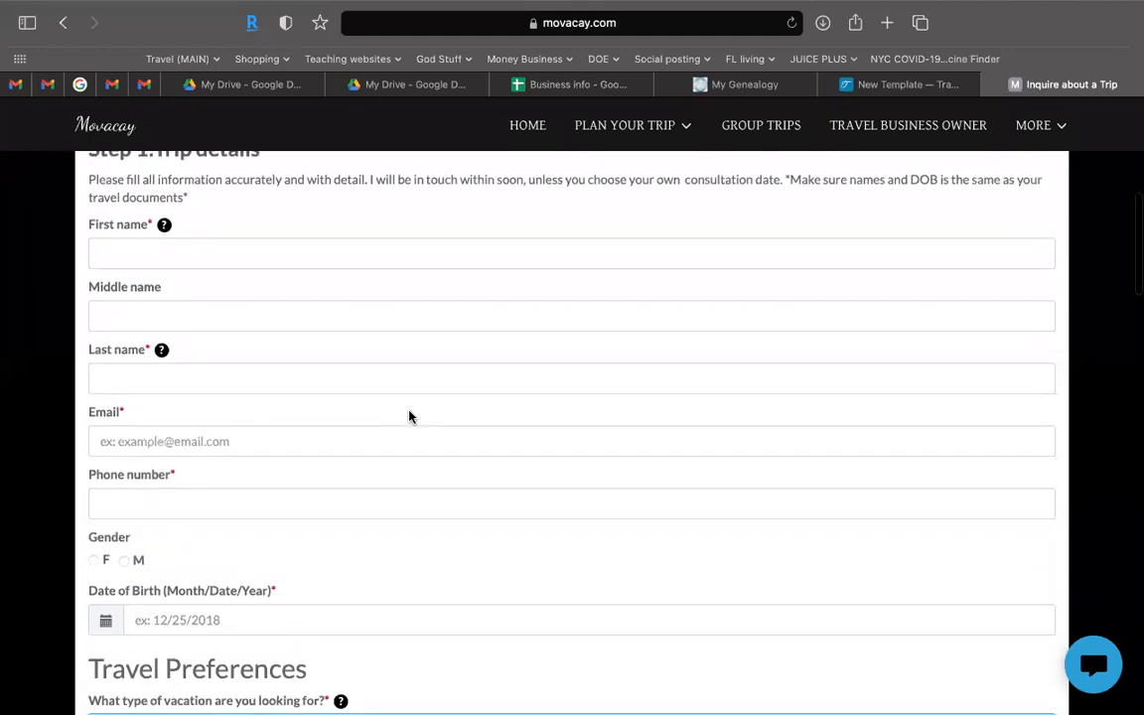
scroll(408, 414, "up", 1)
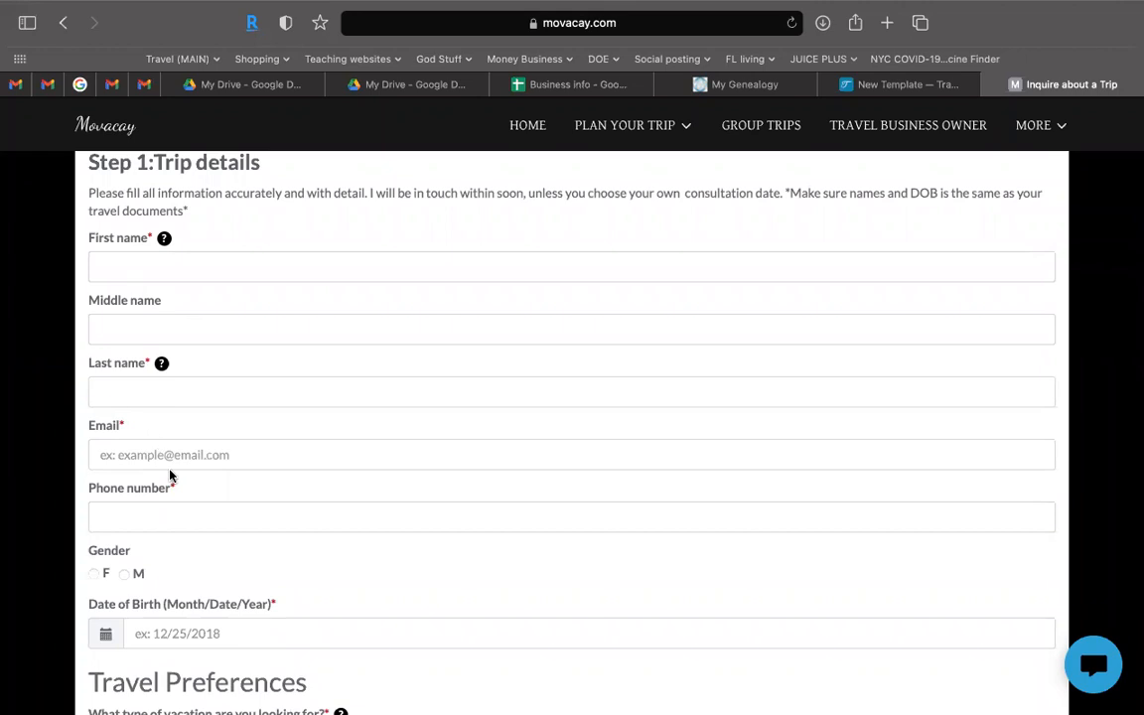
scroll(170, 469, "down", 2)
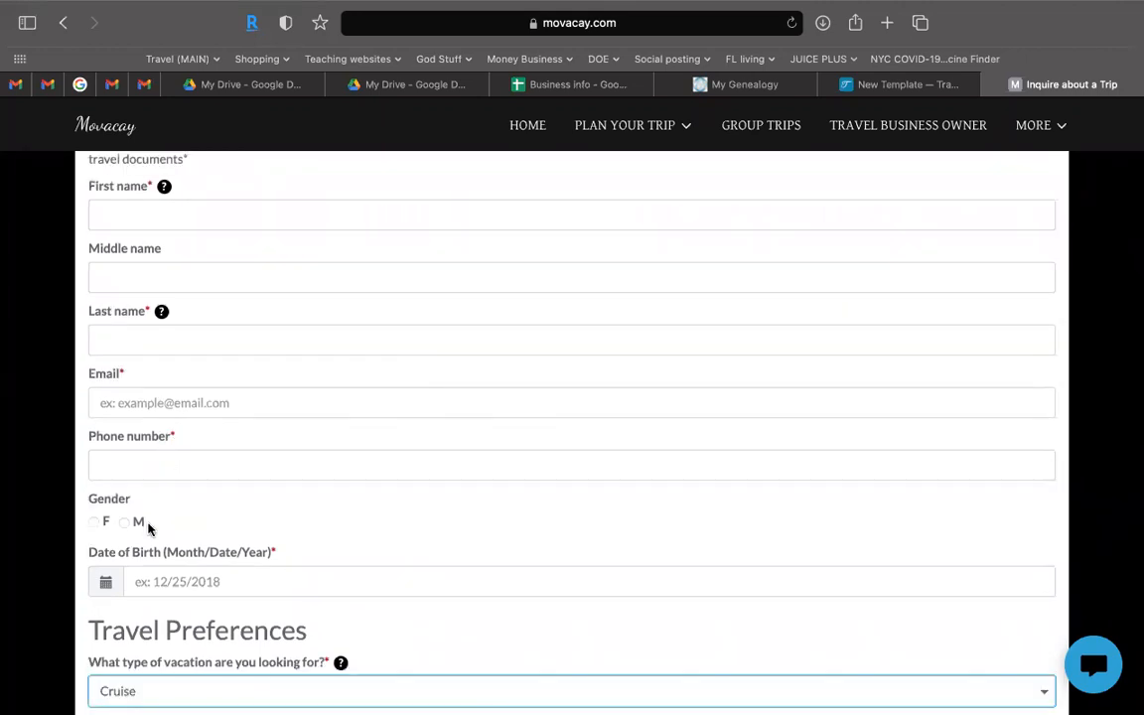
scroll(148, 529, "up", 2)
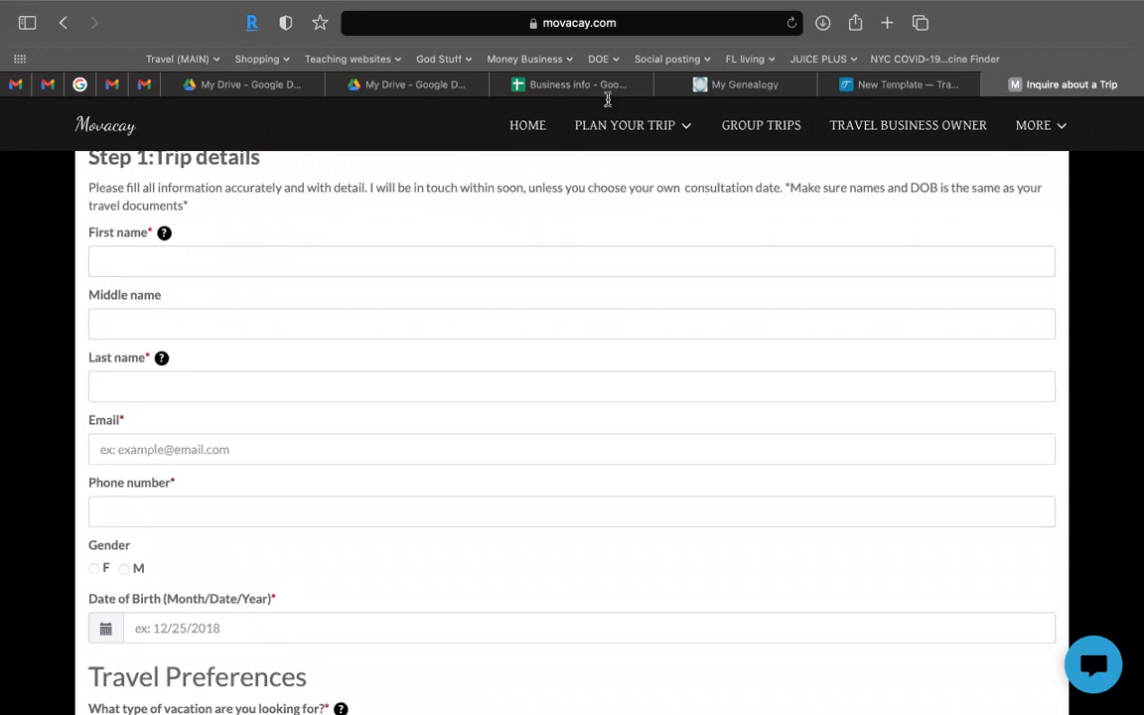
left_click(876, 88)
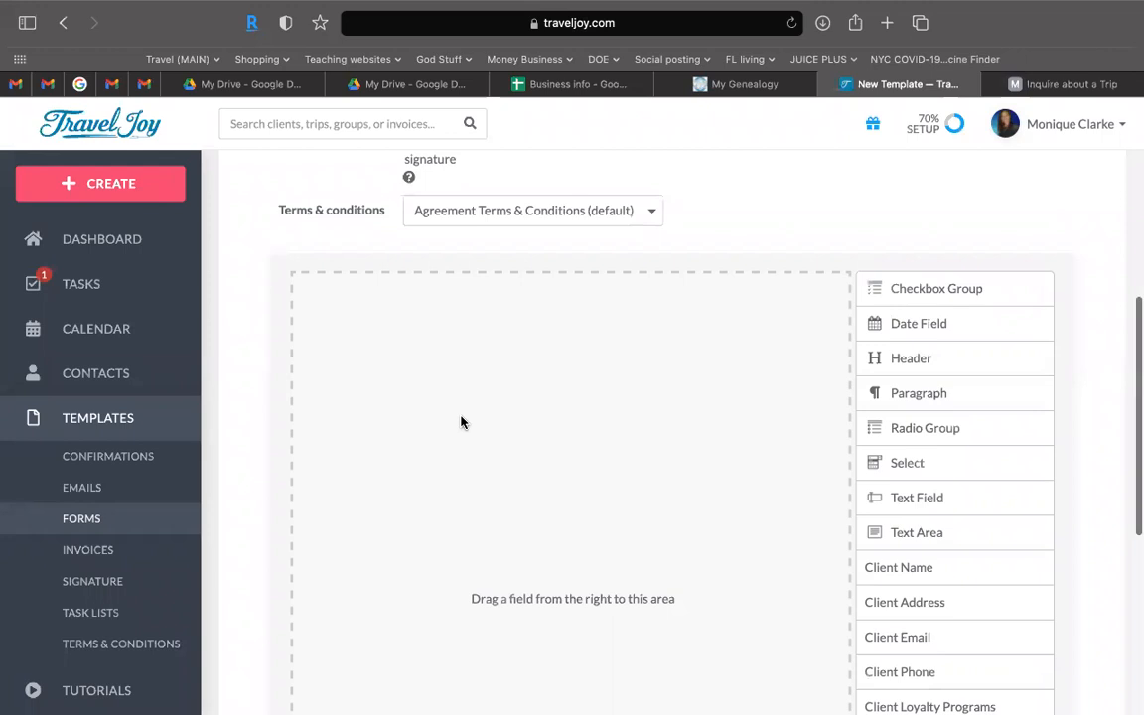
Step: Add a Header field to the empty form area and check the opening heading on the Movacay trip inquiry form
scroll(461, 422, "down", 2)
scroll(461, 422, "down", 2)
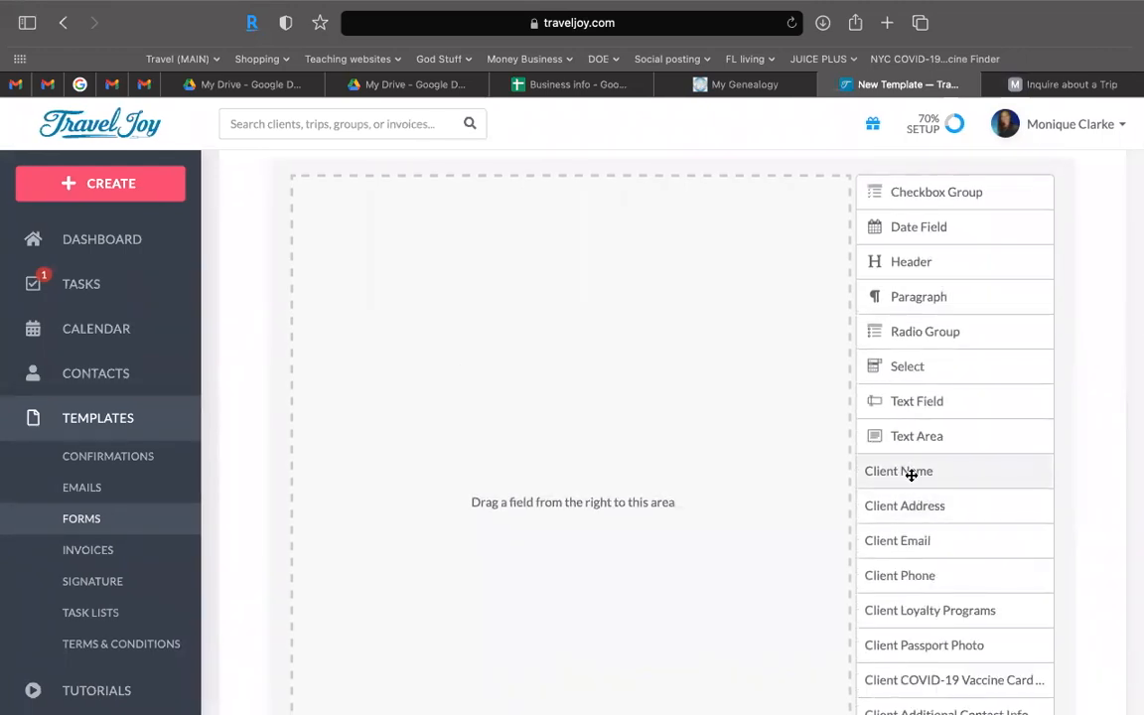
left_click_drag(888, 265, 626, 231)
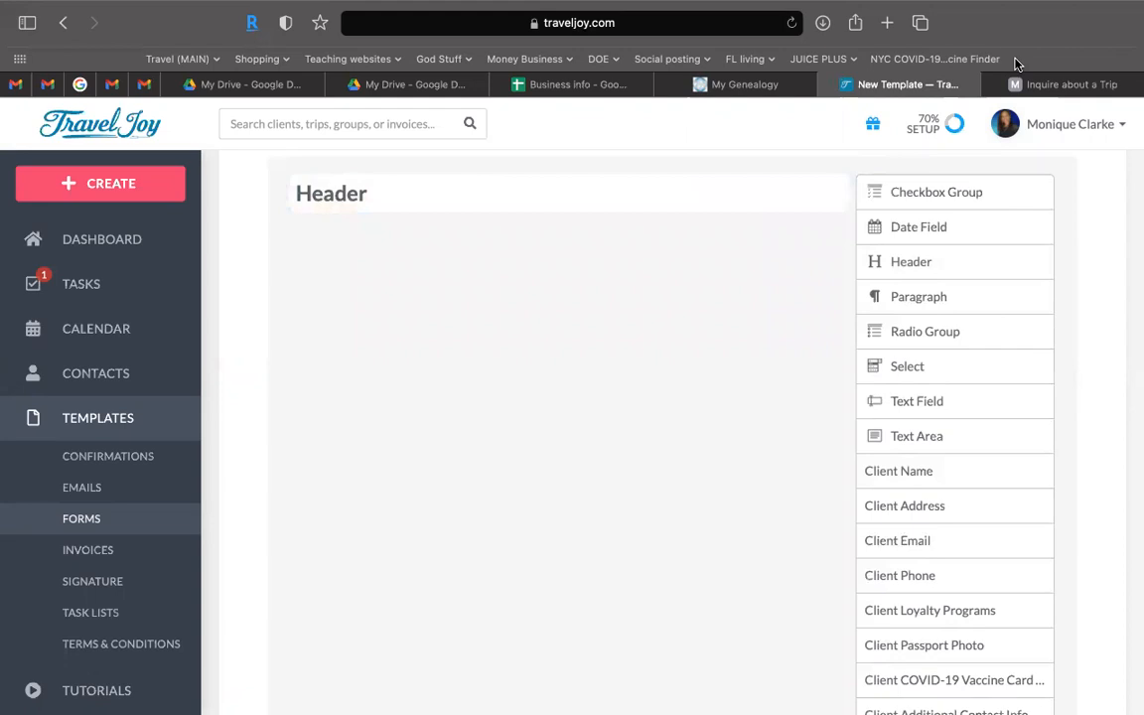
left_click(1062, 83)
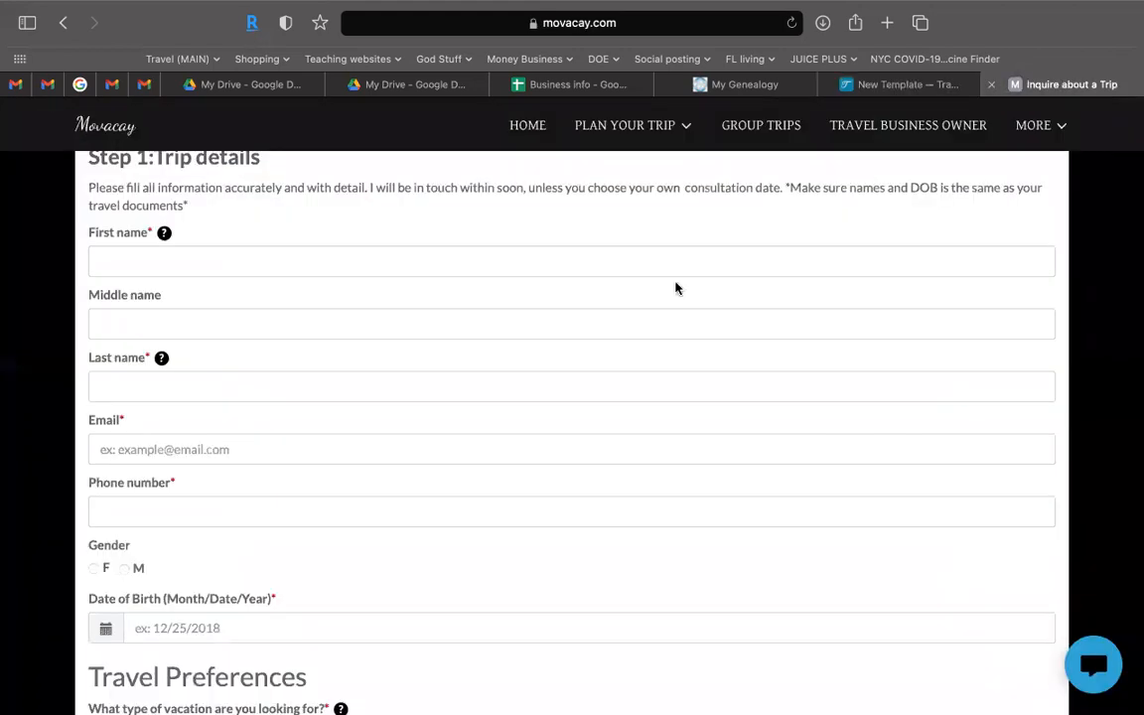
scroll(646, 299, "down", 1)
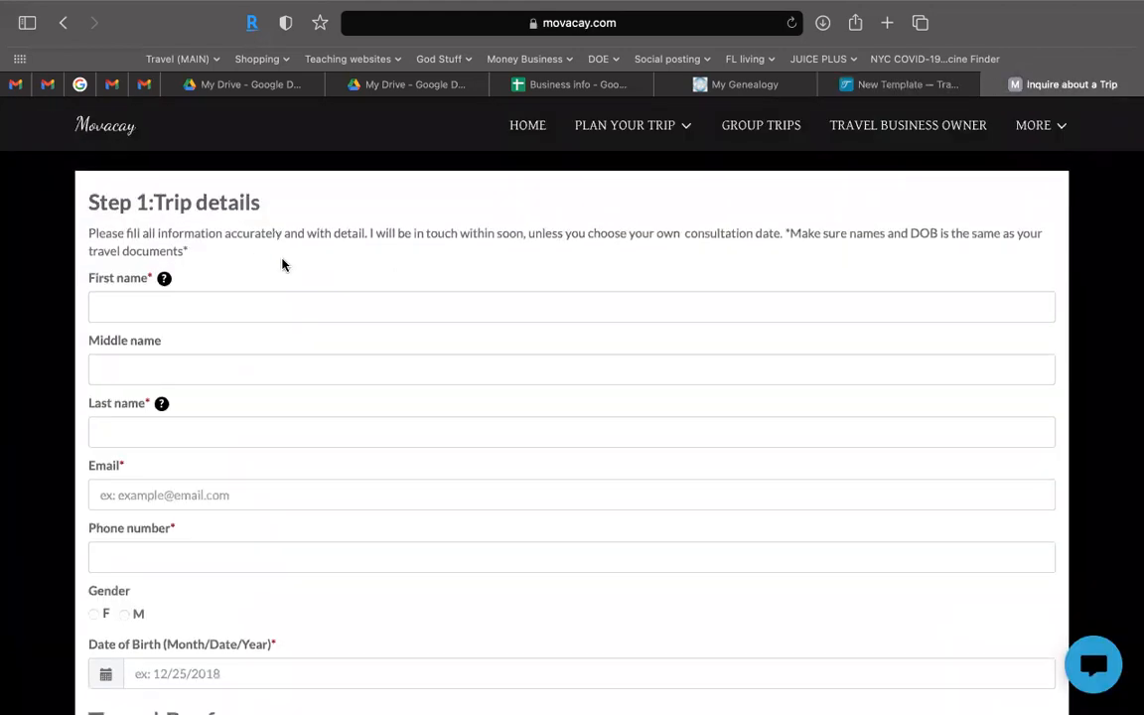
left_click(927, 85)
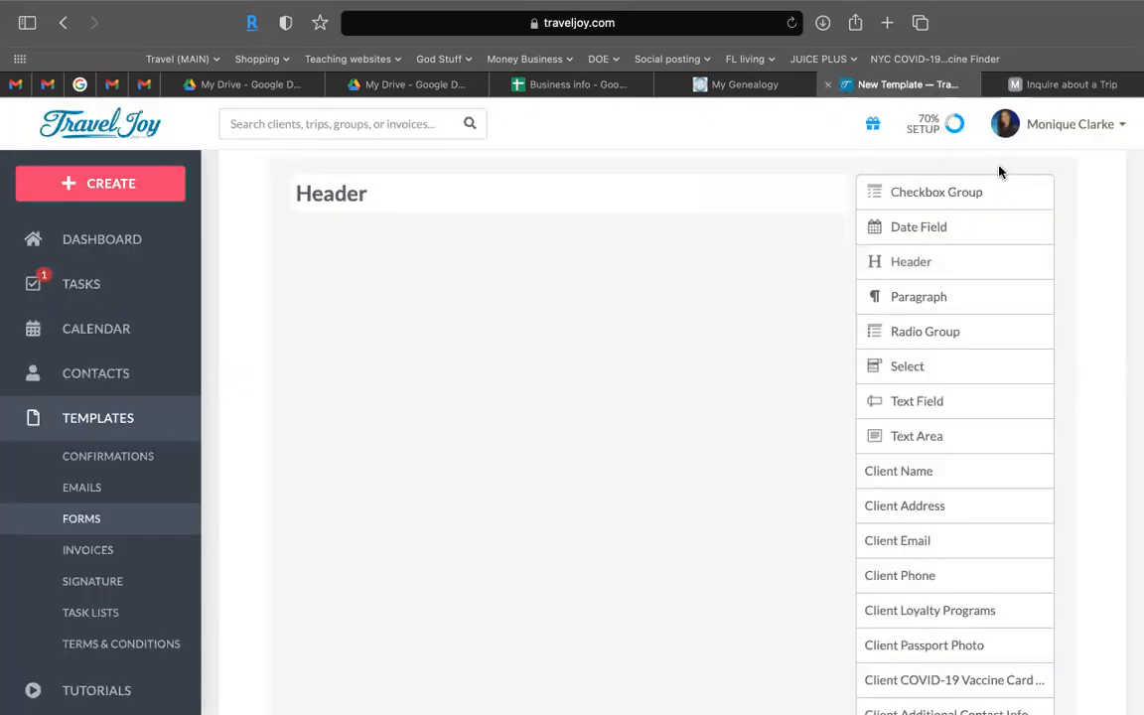
Step: Change the new header's text to "Travel Details" and close its settings
left_click(808, 192)
left_click(728, 207)
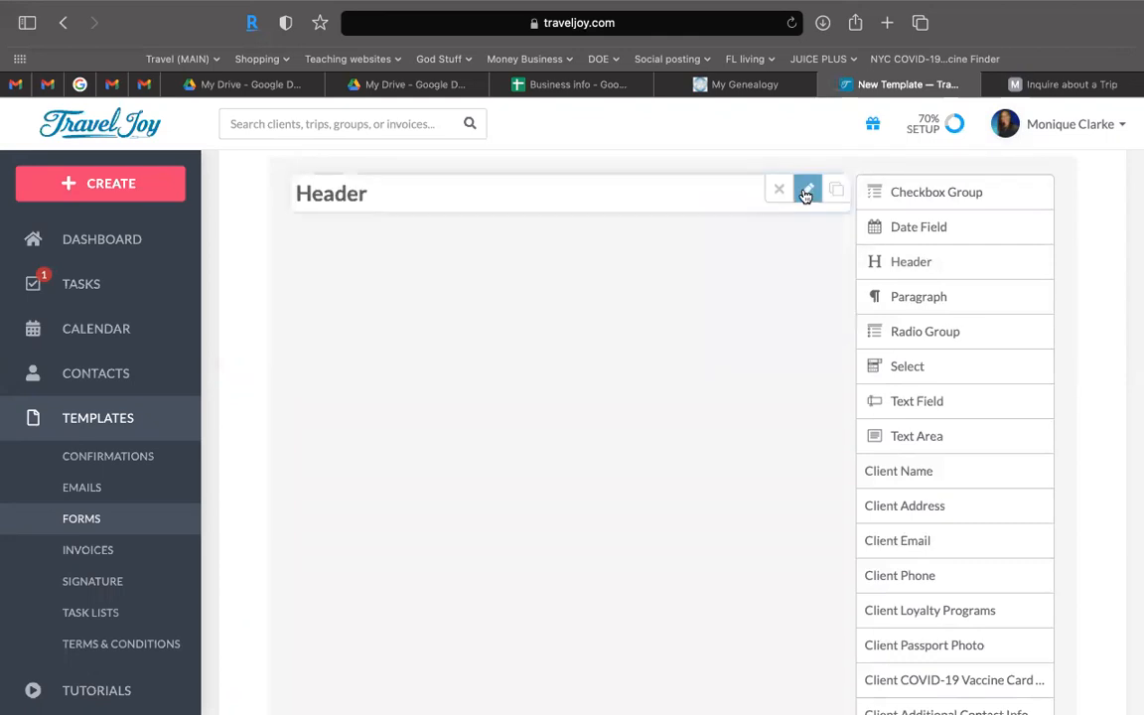
left_click(807, 192)
left_click_drag(498, 232, 373, 235)
type("Travel De")
type("ls")
left_click(571, 308)
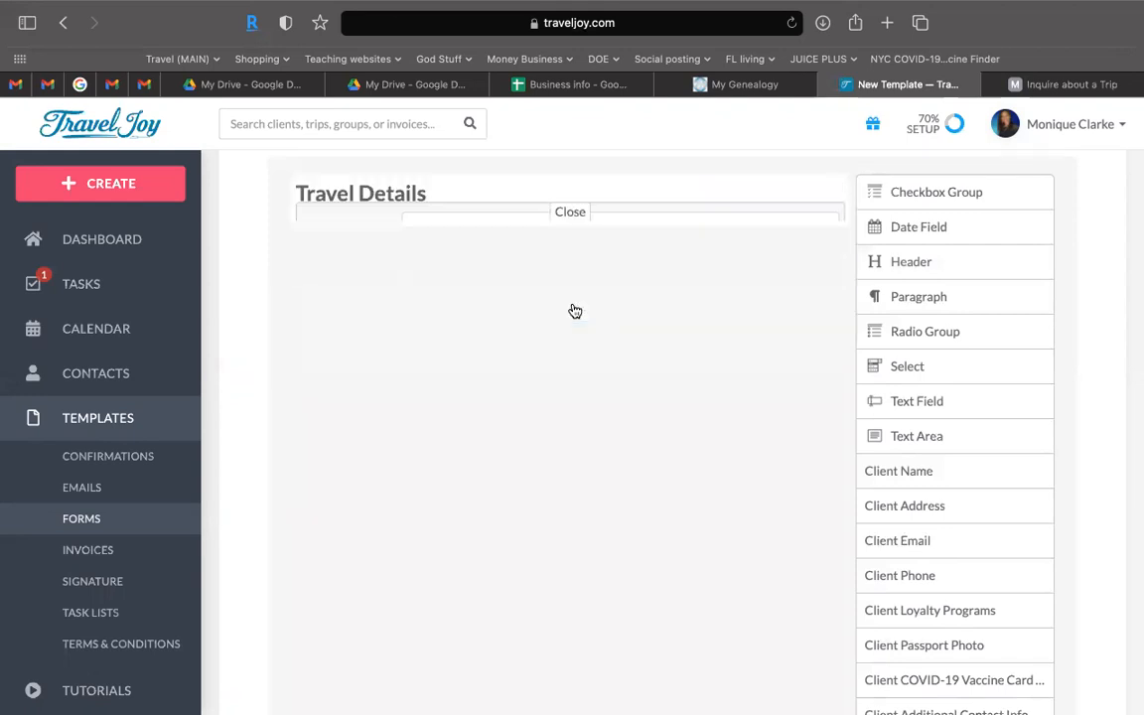
Step: Check the name fields on the Movacay form and add the Client Name field group beneath the Travel Details header
left_click(1035, 88)
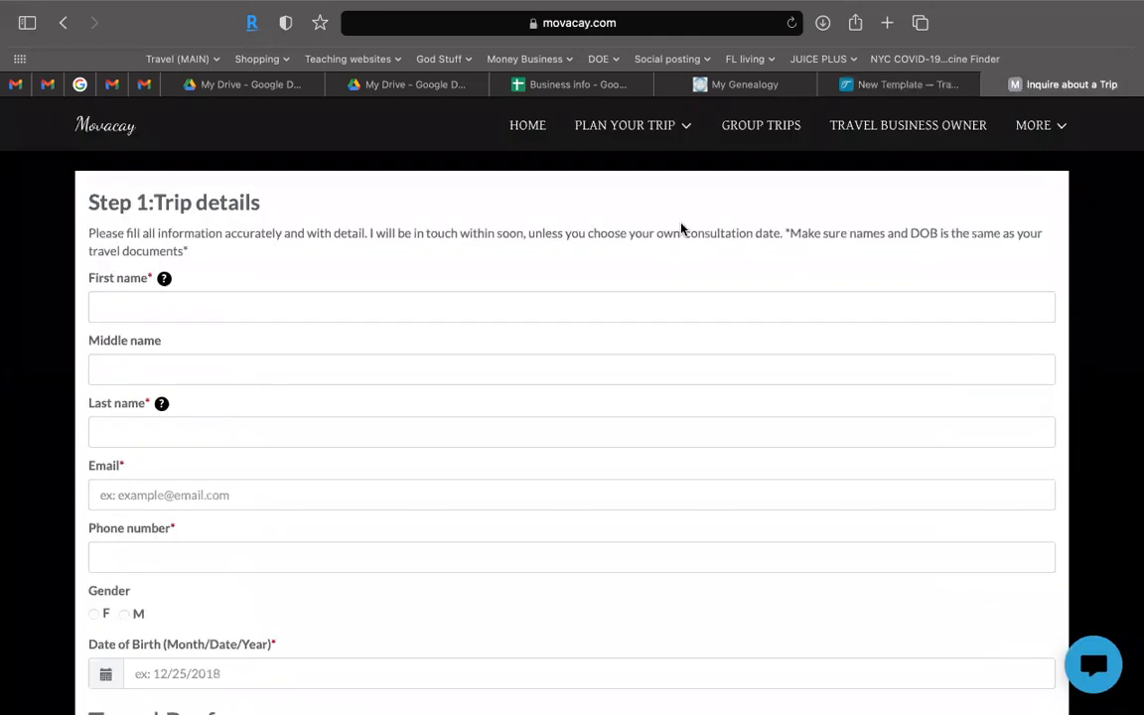
left_click(906, 86)
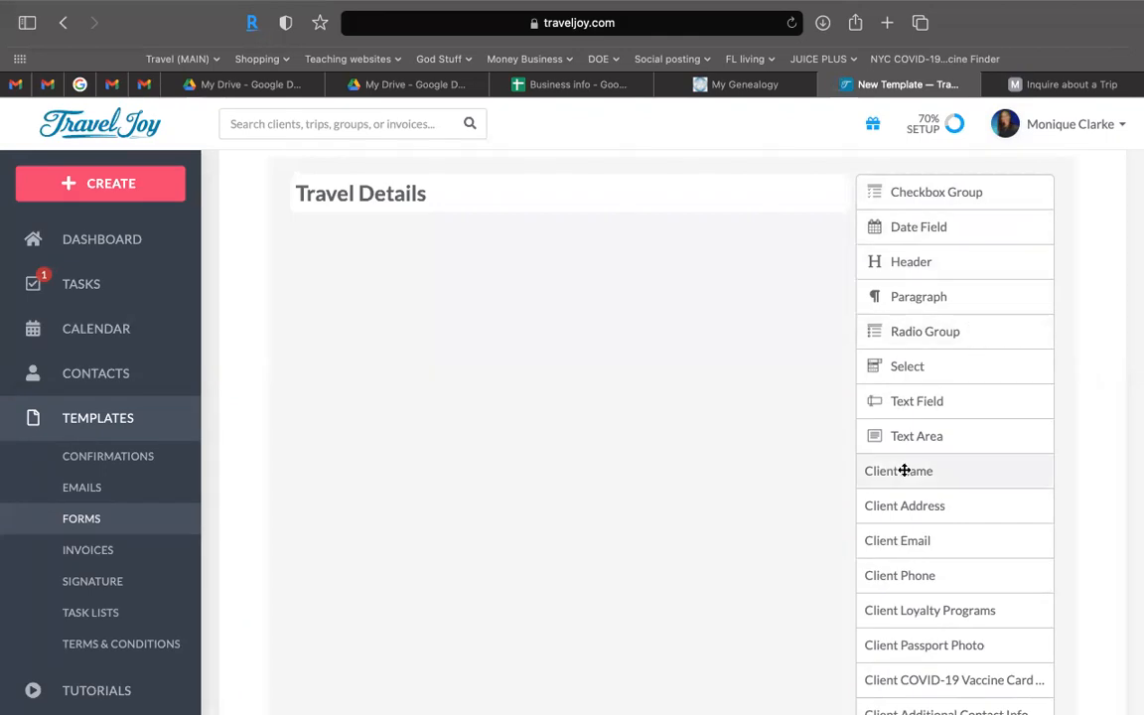
left_click_drag(850, 452, 536, 256)
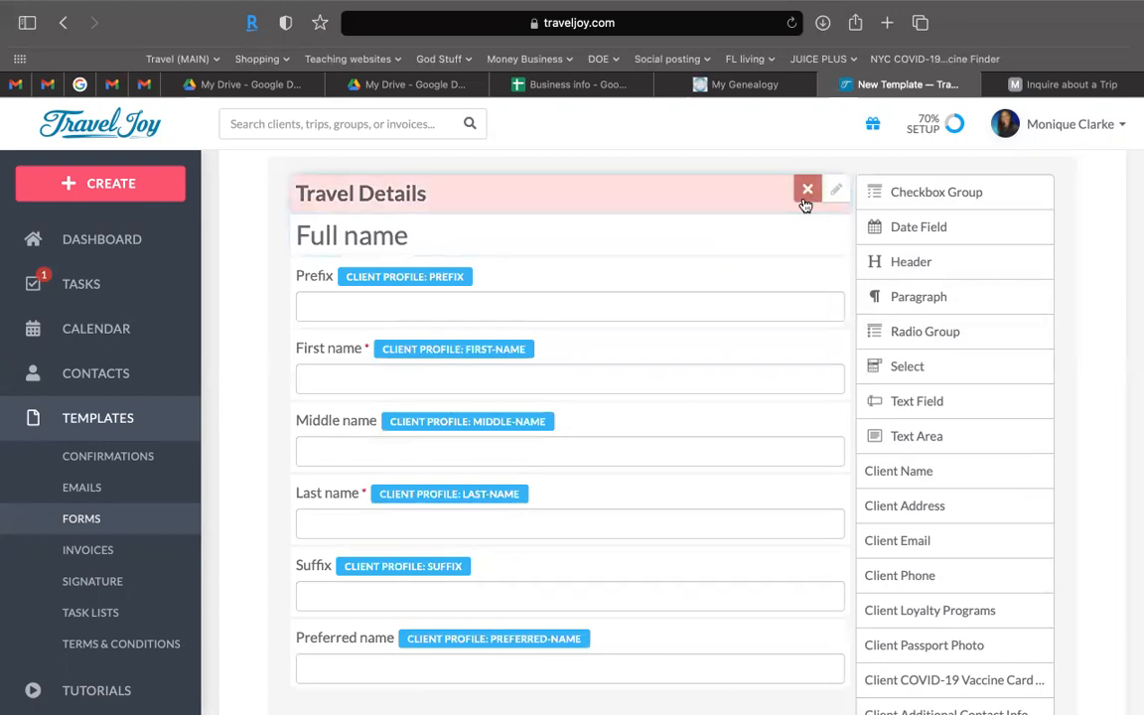
Step: Change the Full name heading's label to "Full name ( As shown on passport)" and close its settings
left_click(834, 232)
left_click(620, 273)
type("( As shown on passpo")
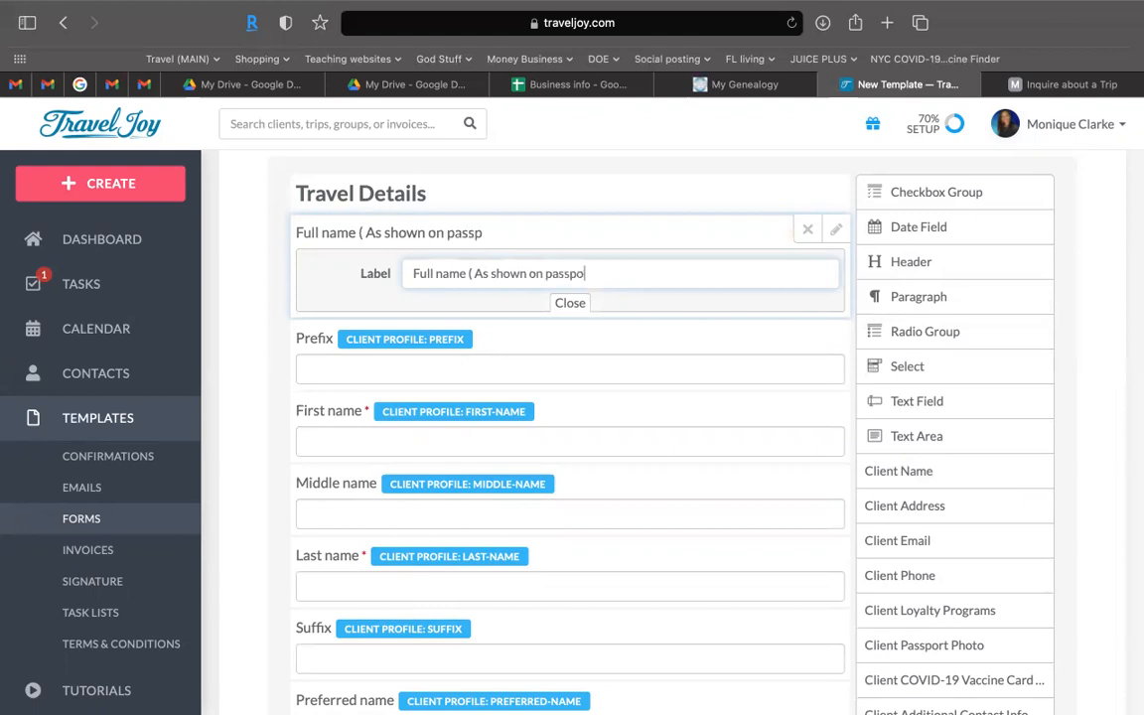
type("rt)")
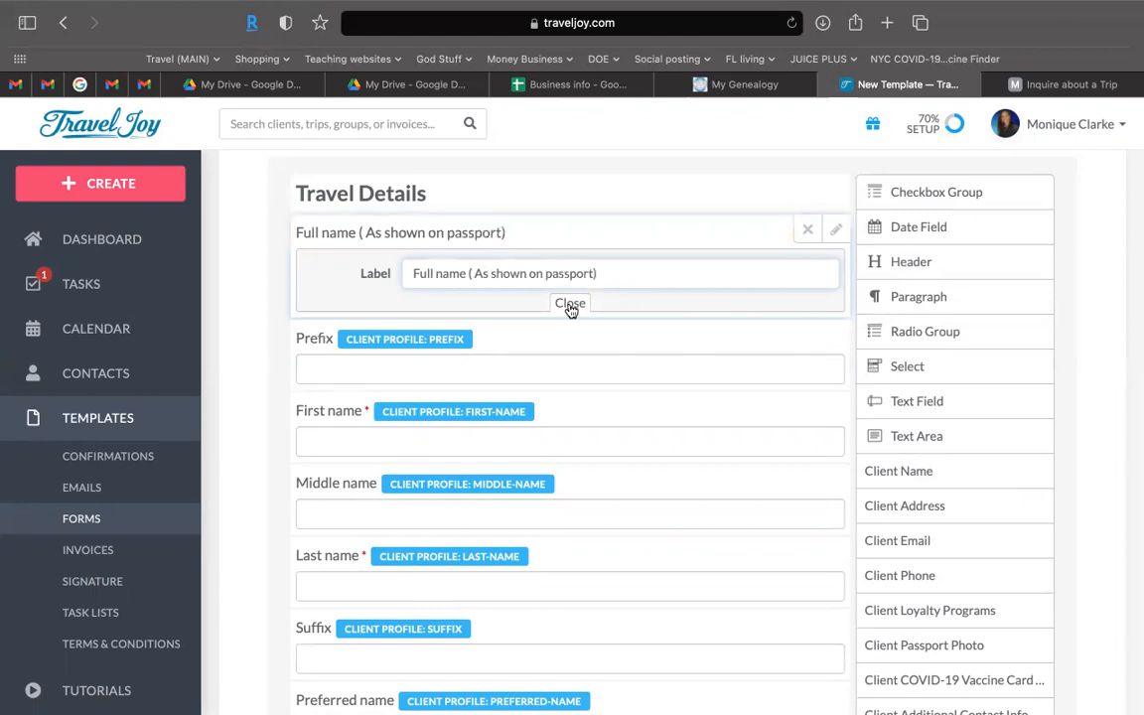
left_click(574, 305)
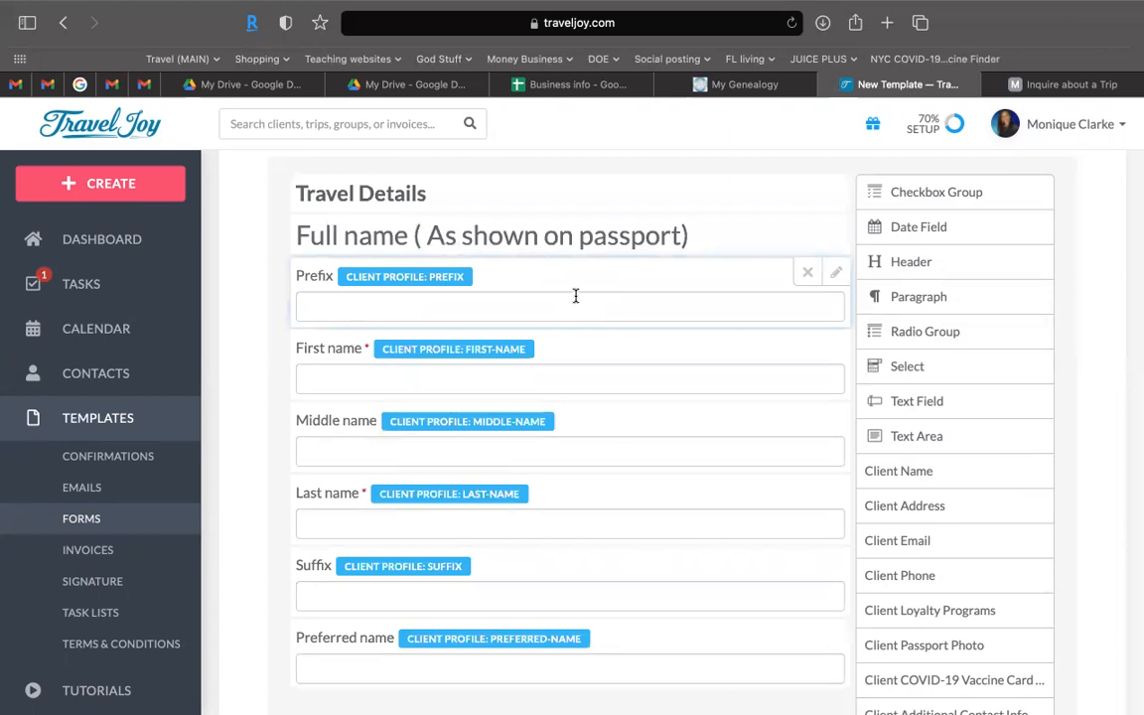
Step: Remove the Preferred name field from the client name group
scroll(556, 377, "down", 3)
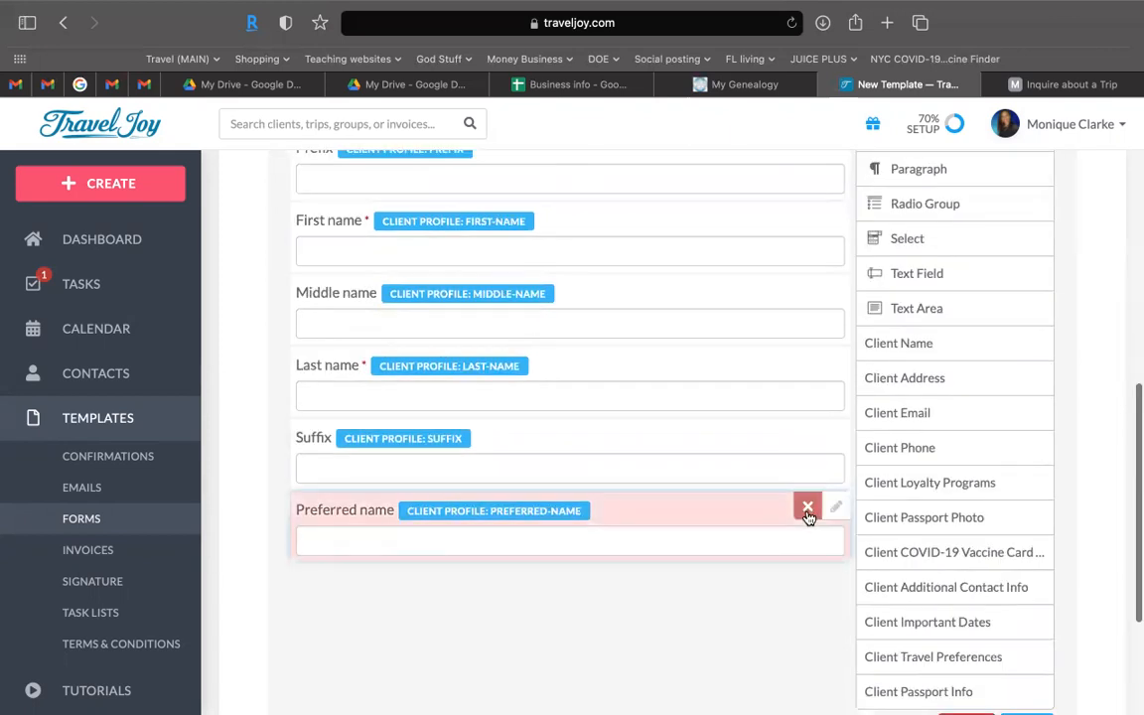
left_click(808, 510)
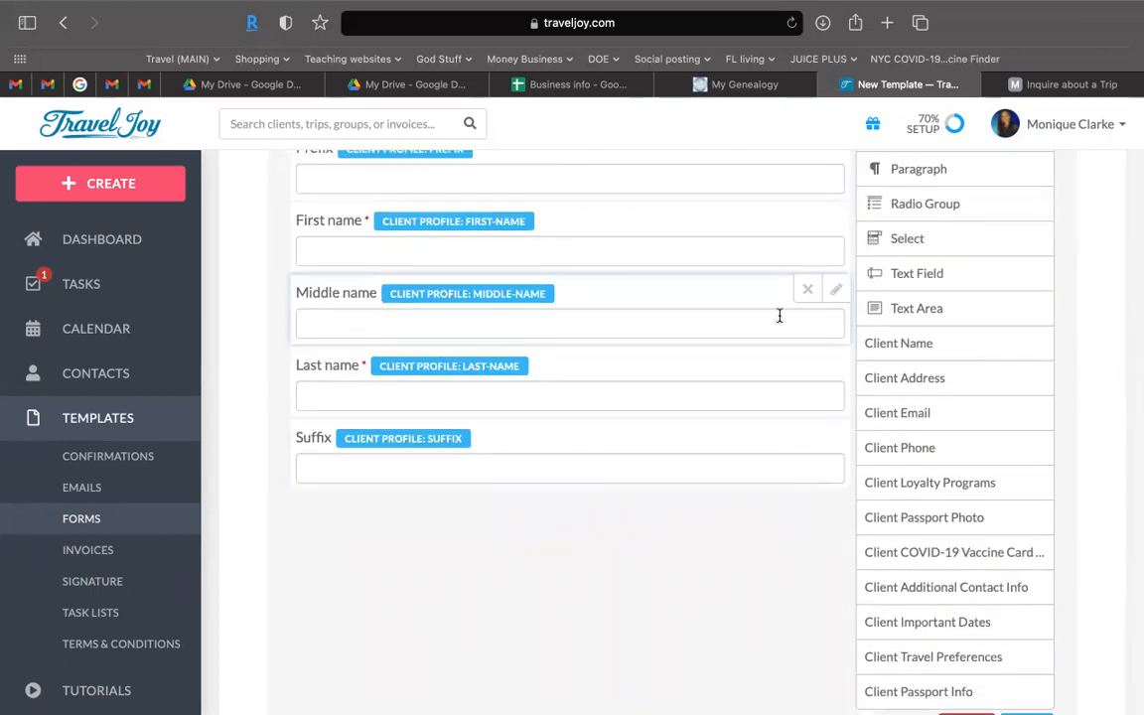
scroll(779, 316, "up", 2)
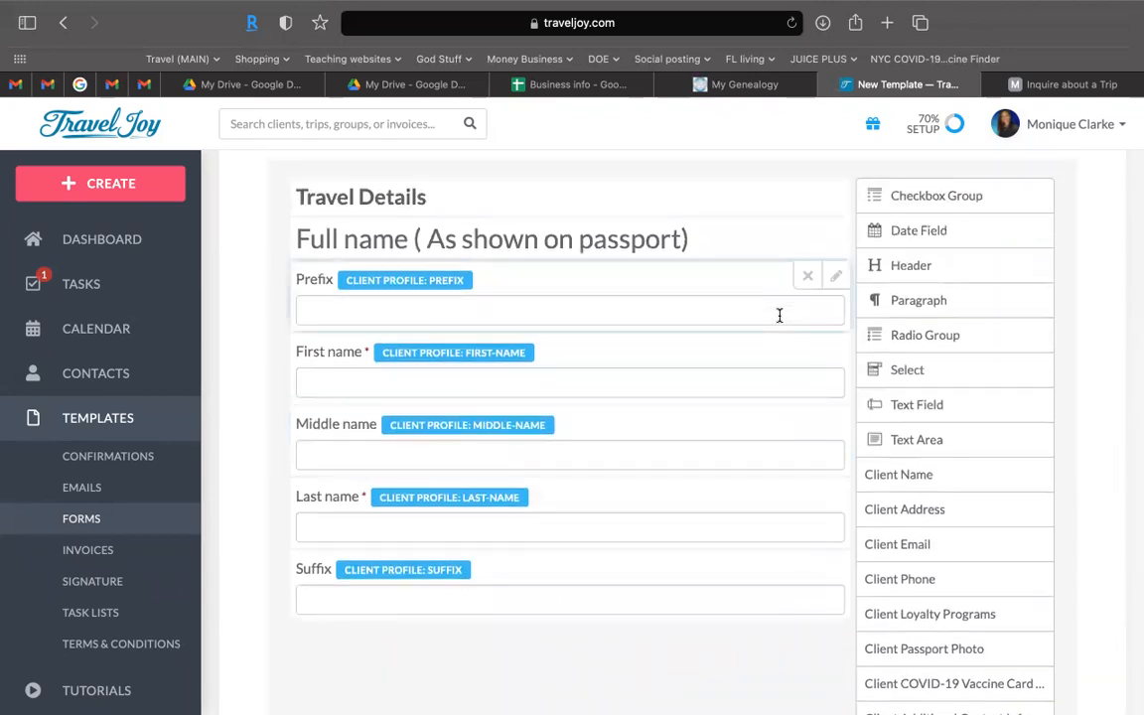
Step: Examine the client profile tags on the name fields to see how each answer is stored
scroll(780, 316, "down", 1)
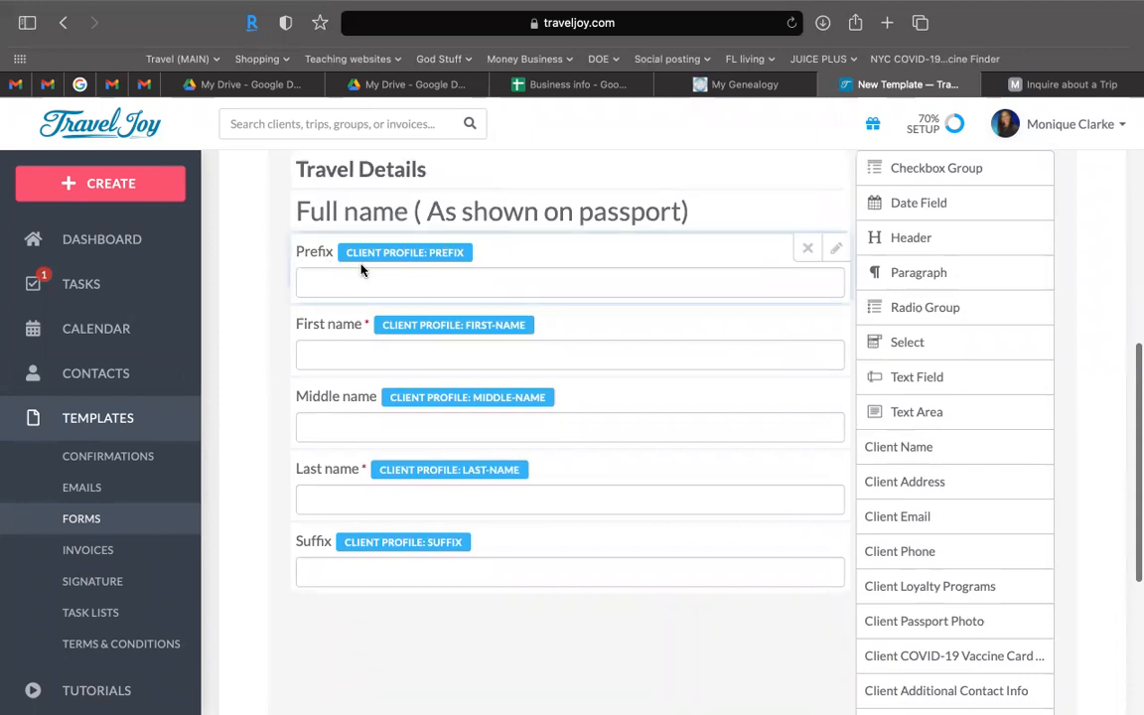
scroll(331, 278, "down", 1)
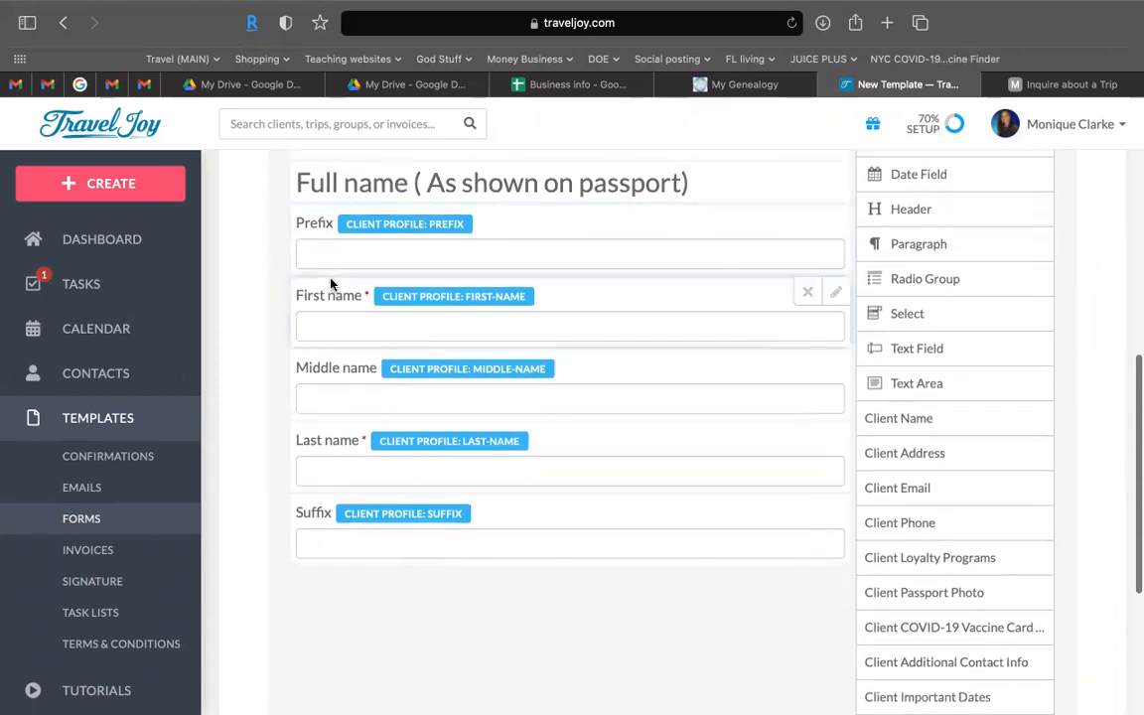
scroll(318, 278, "down", 1)
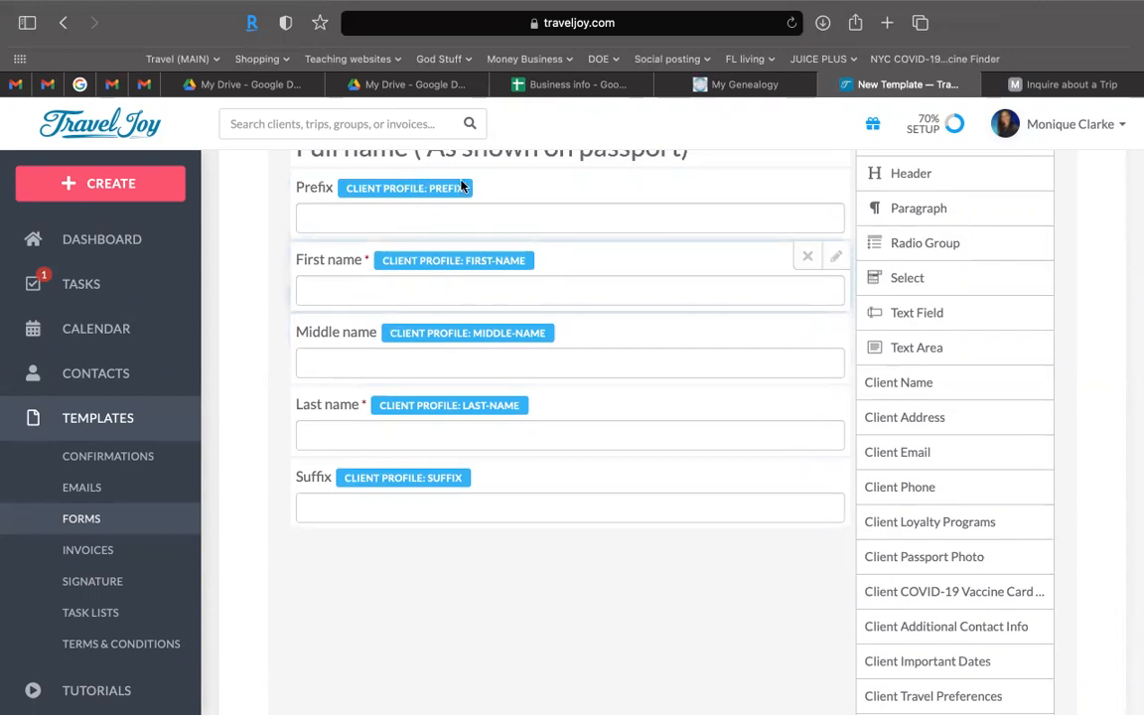
mouse_move(444, 192)
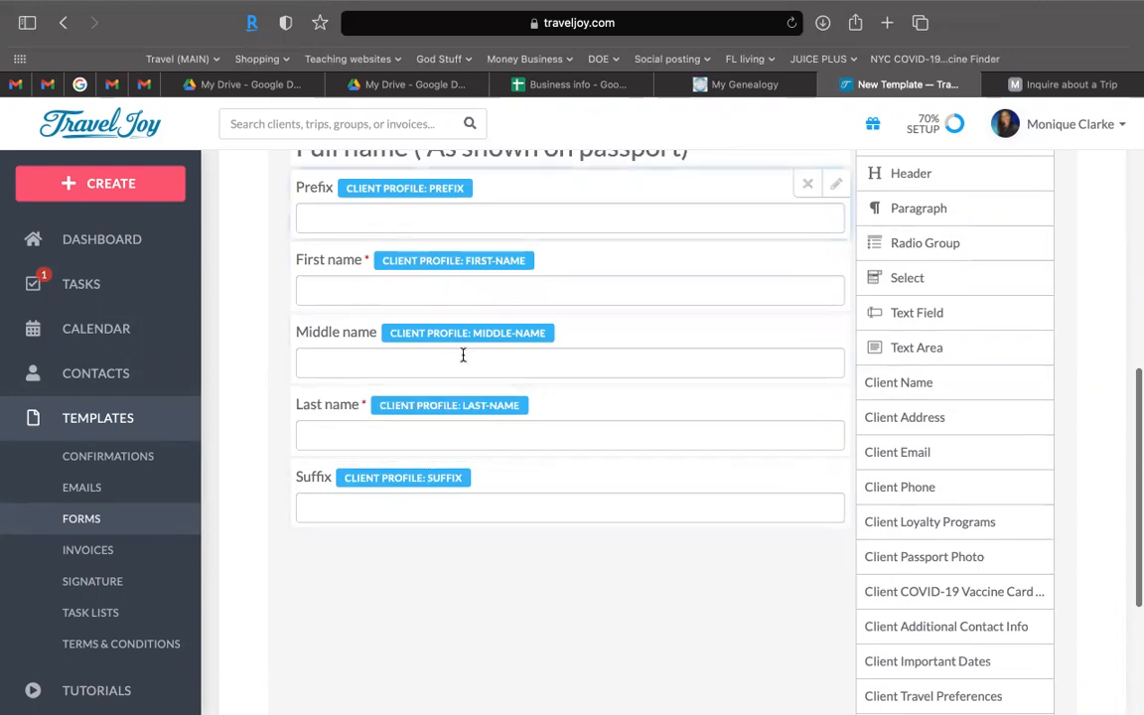
scroll(441, 549, "down", 1)
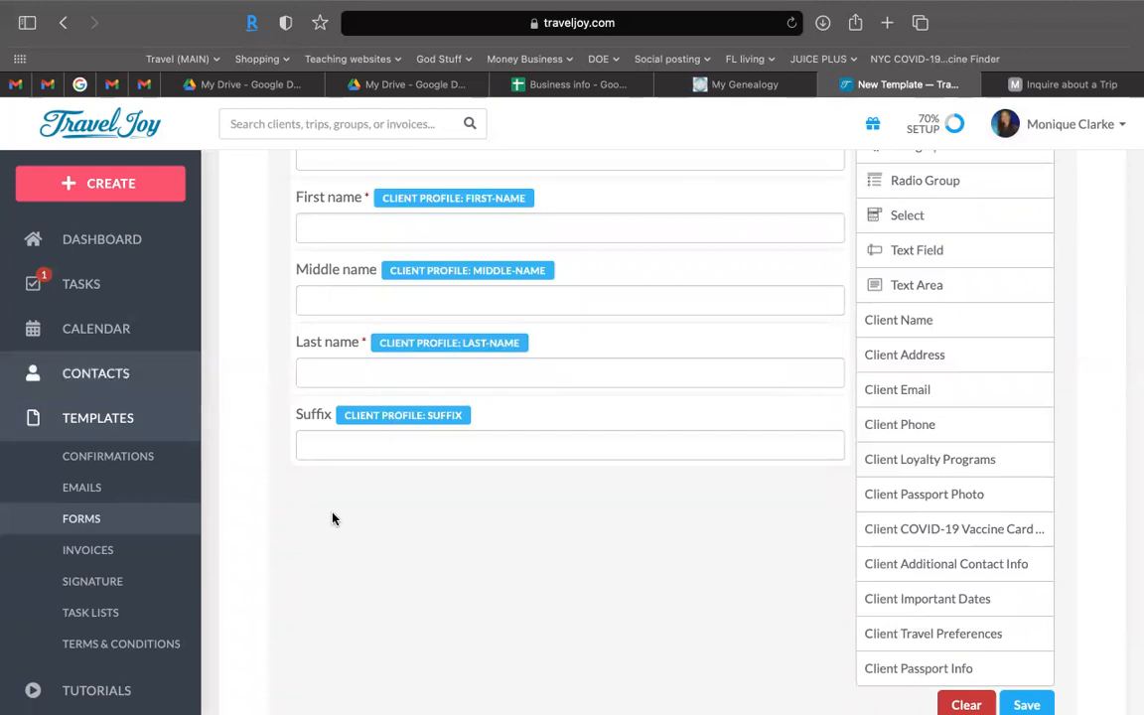
scroll(333, 518, "up", 3)
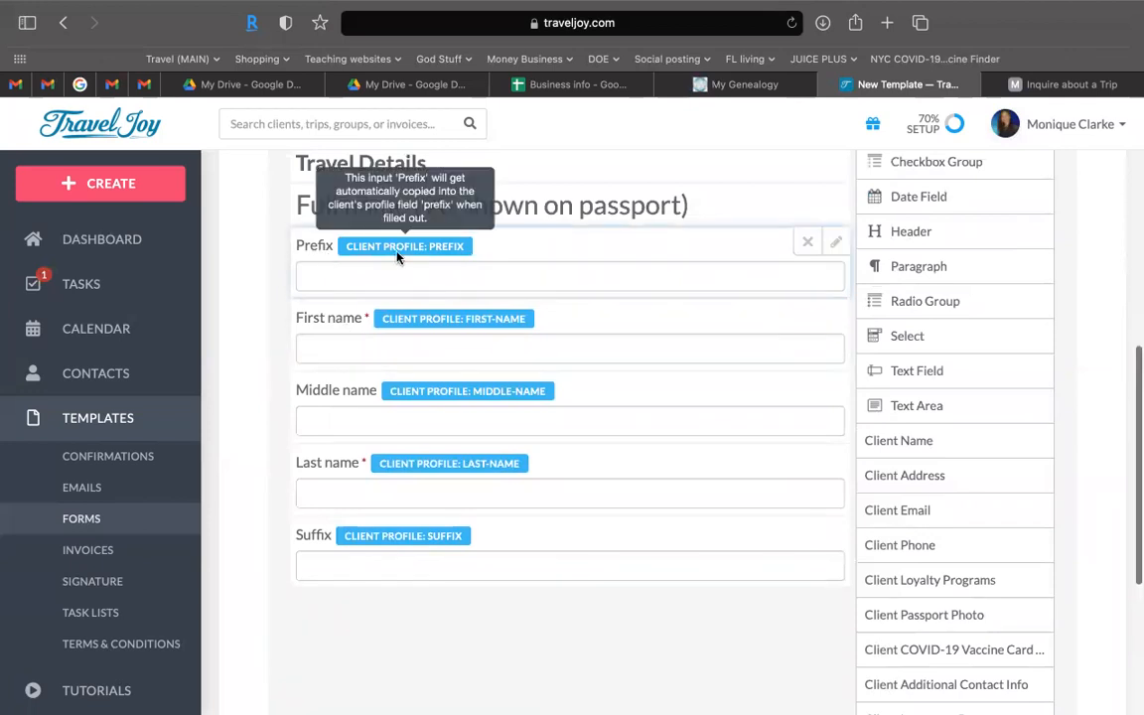
scroll(357, 225, "down", 1)
scroll(442, 427, "down", 2)
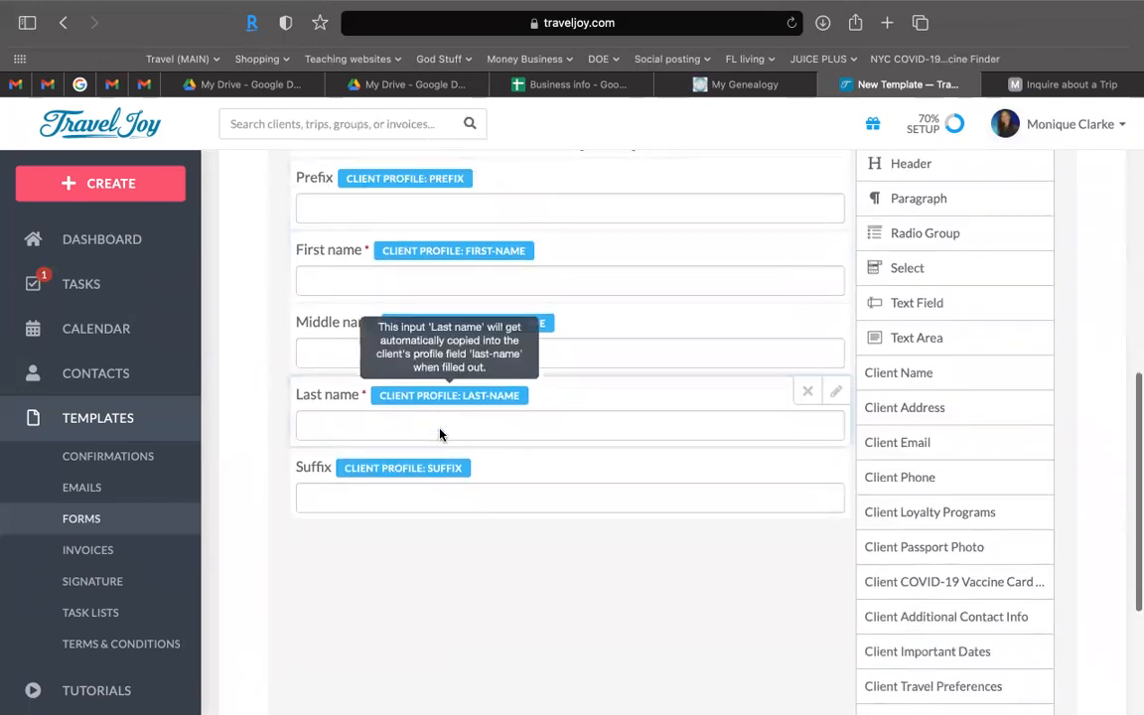
Step: Remove the Suffix field from the client name group
left_click(806, 409)
scroll(807, 417, "up", 2)
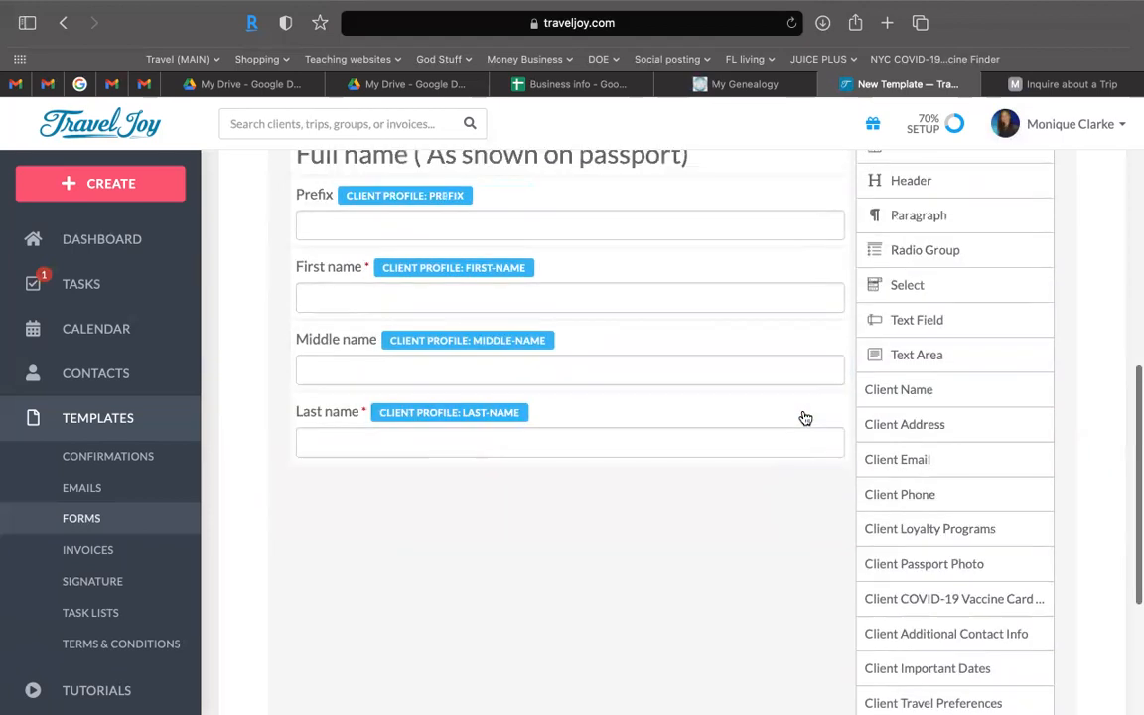
scroll(806, 419, "down", 2)
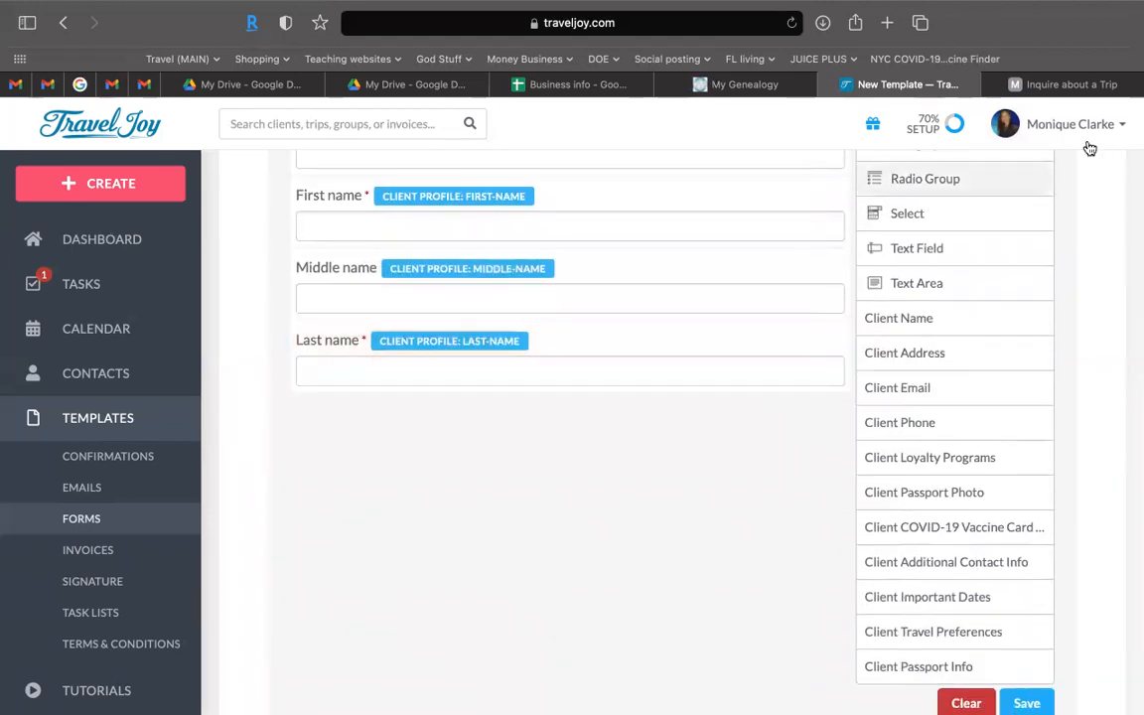
Step: Check the contact fields on the Movacay form and add Client Email and Client Phone below the Last name field
left_click(1072, 84)
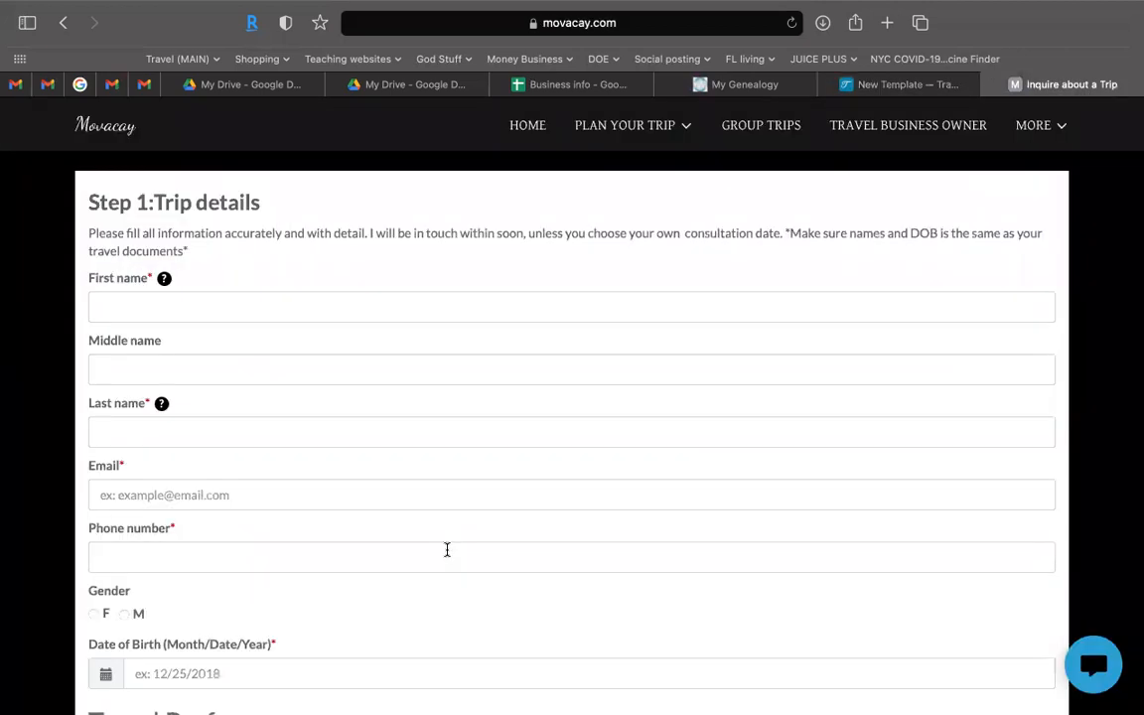
scroll(447, 549, "down", 1)
scroll(446, 551, "down", 4)
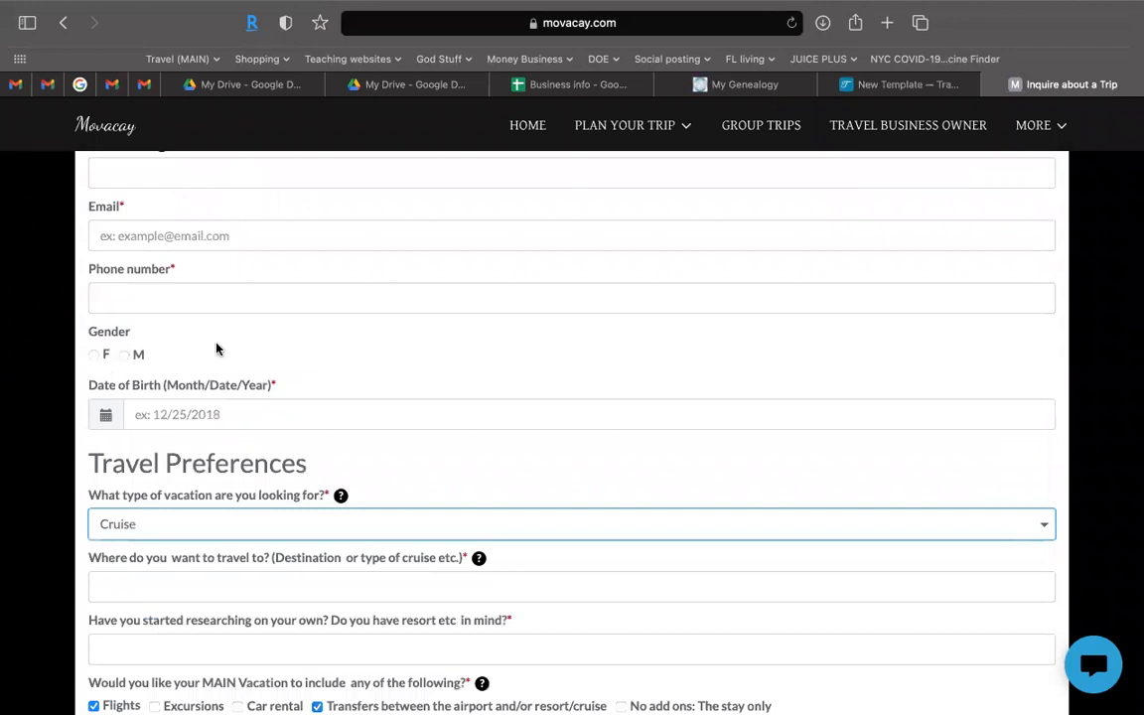
left_click(866, 84)
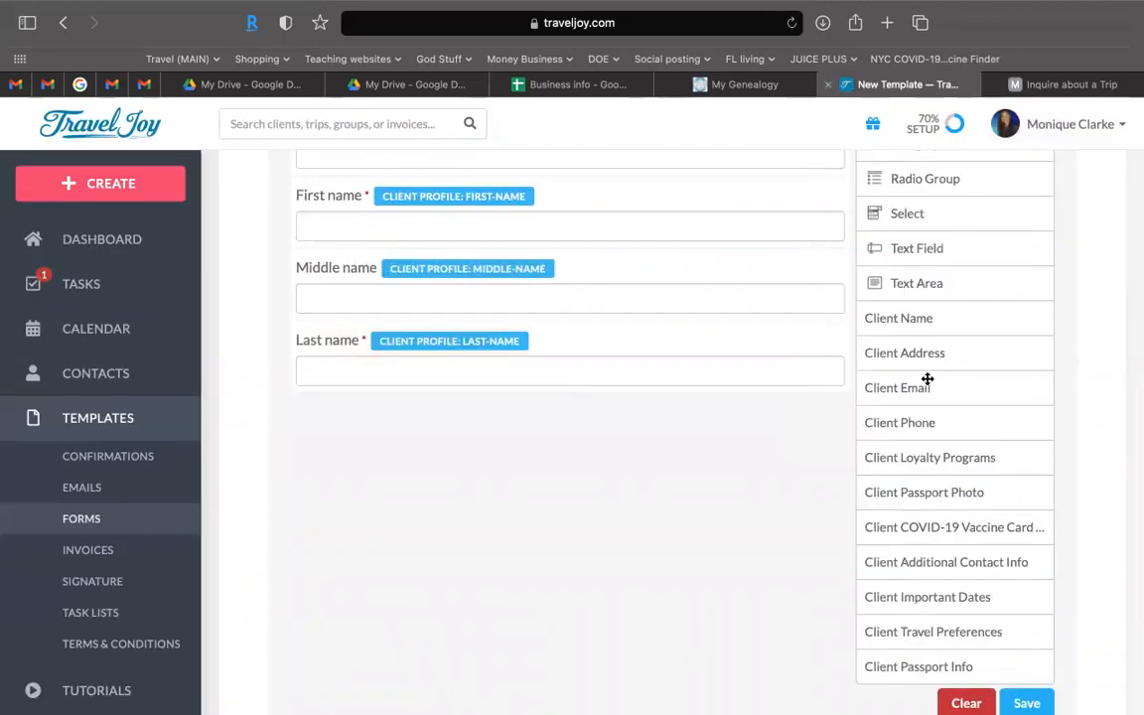
left_click_drag(924, 387, 544, 395)
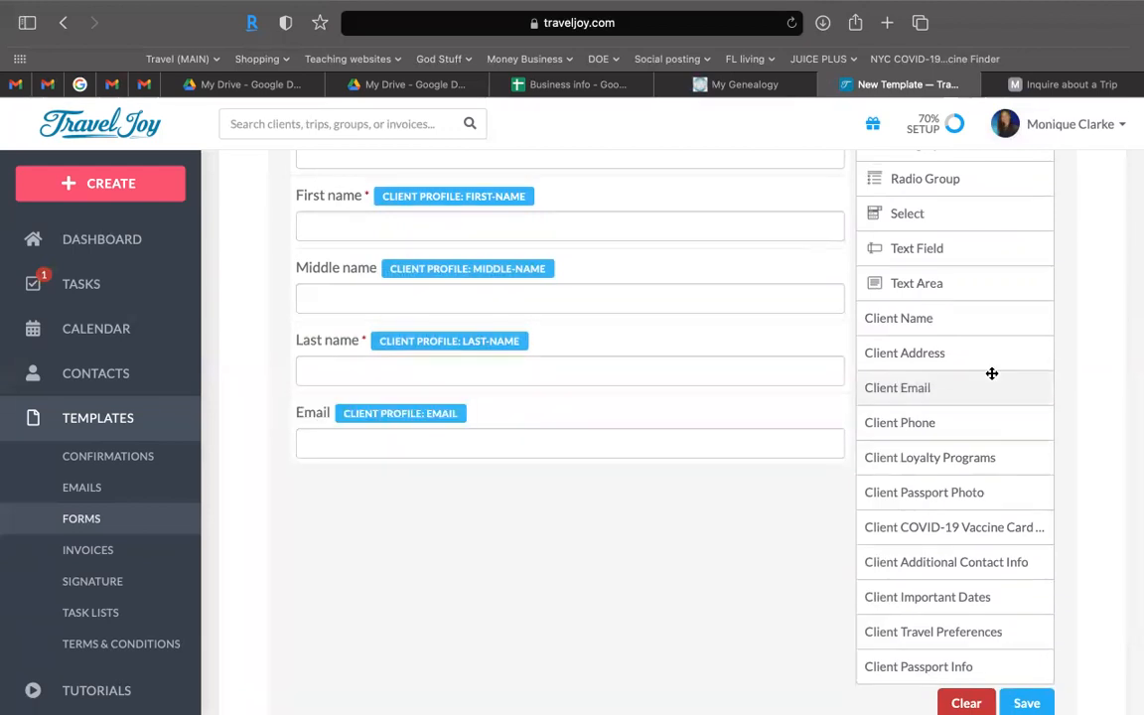
scroll(989, 373, "down", 1)
left_click_drag(849, 393, 545, 484)
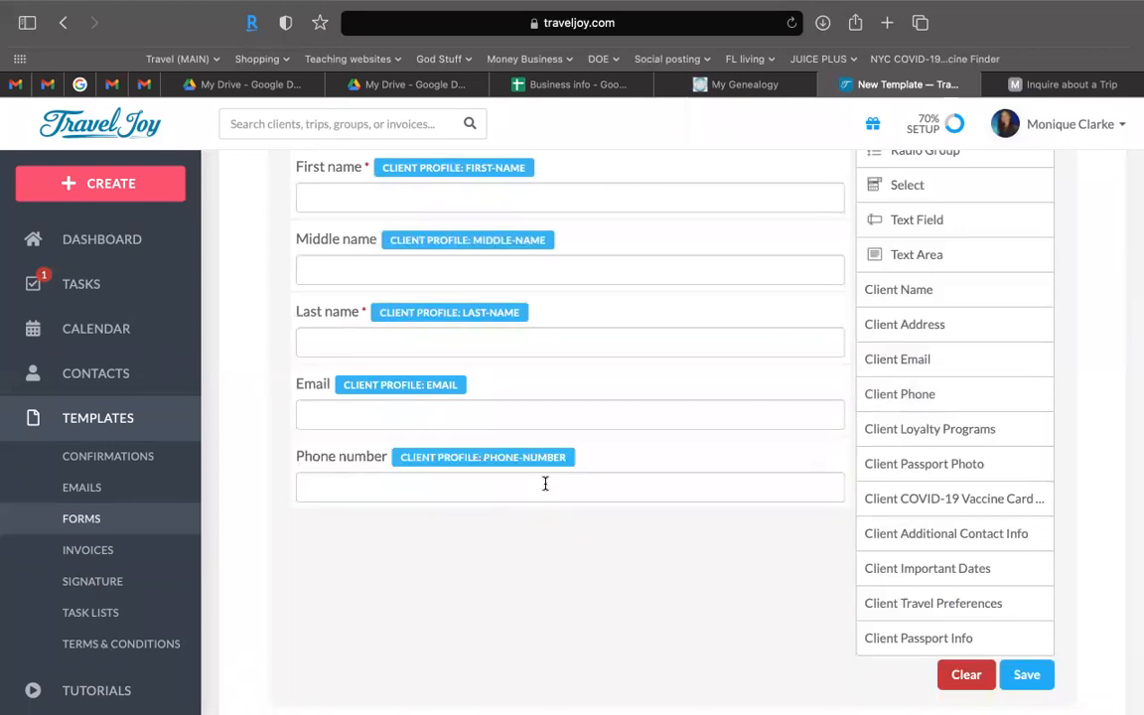
Step: Add a Radio Group field below the Phone number field
scroll(544, 483, "down", 1)
scroll(947, 314, "up", 3)
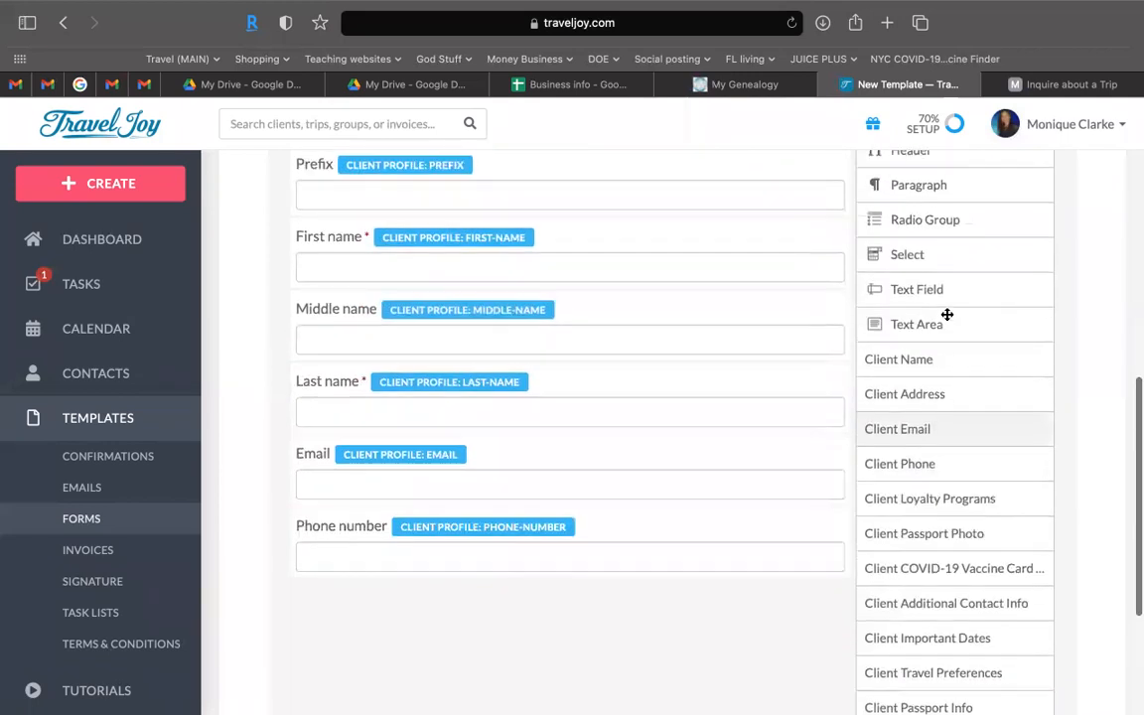
scroll(947, 314, "up", 3)
scroll(947, 314, "down", 1)
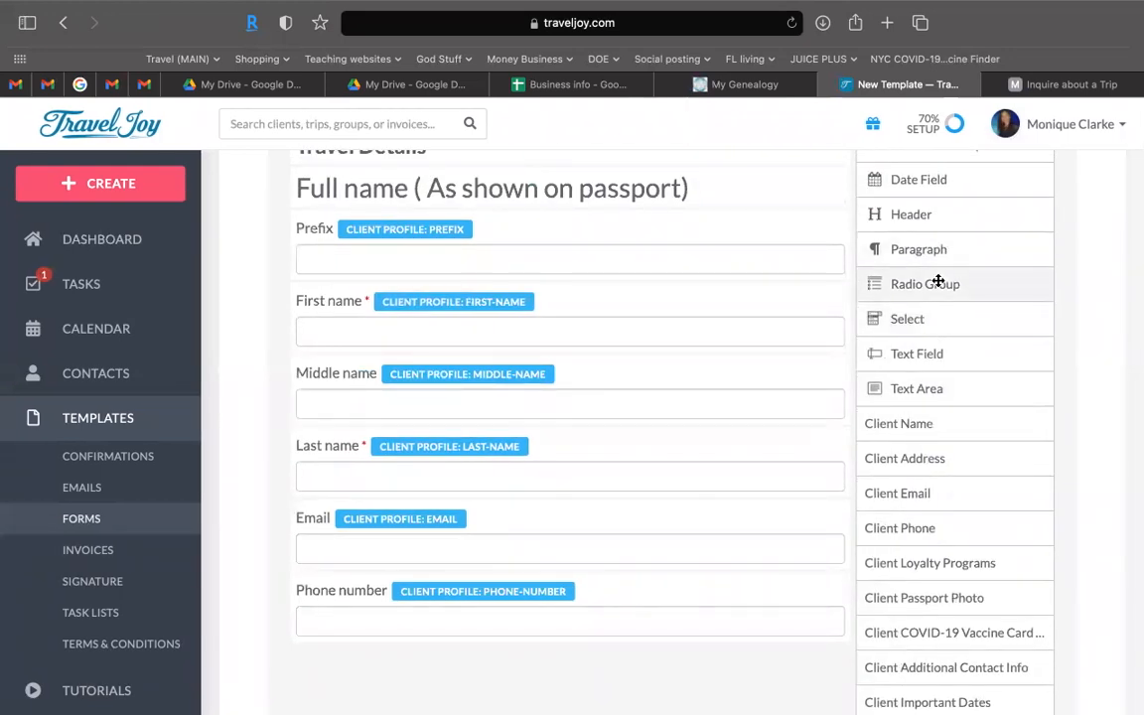
scroll(938, 282, "down", 1)
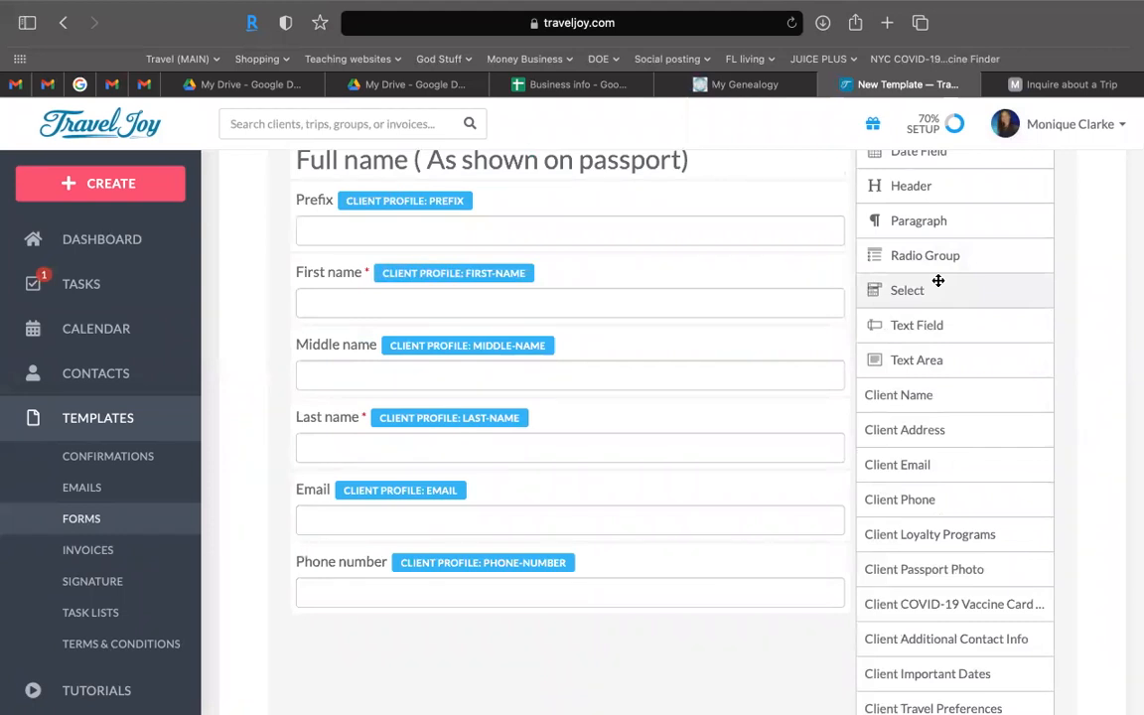
scroll(937, 281, "down", 1)
scroll(917, 234, "down", 1)
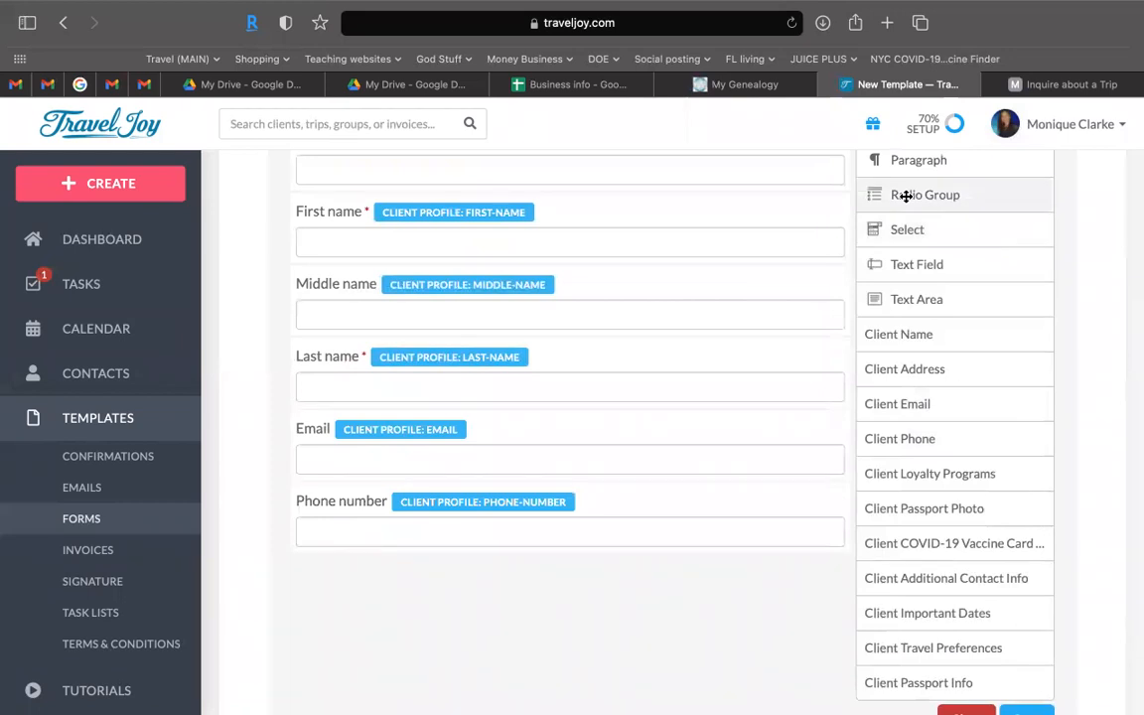
left_click_drag(905, 196, 628, 538)
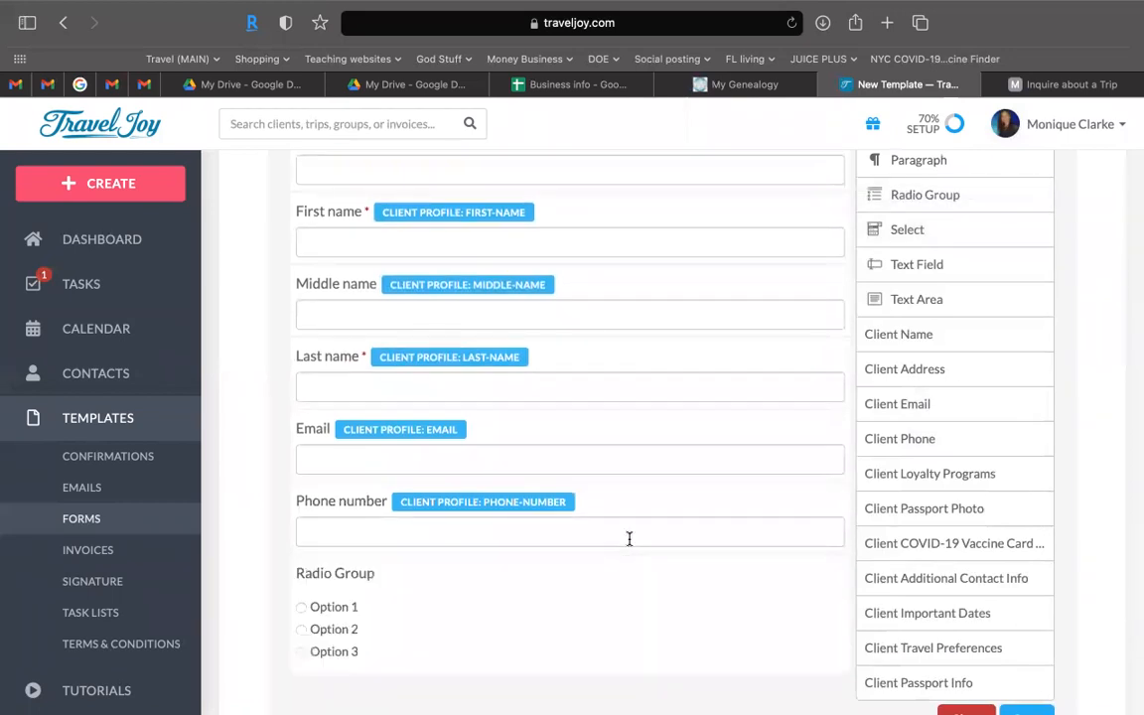
Step: Label the new Radio Group field "What is your gender?"
scroll(631, 540, "down", 3)
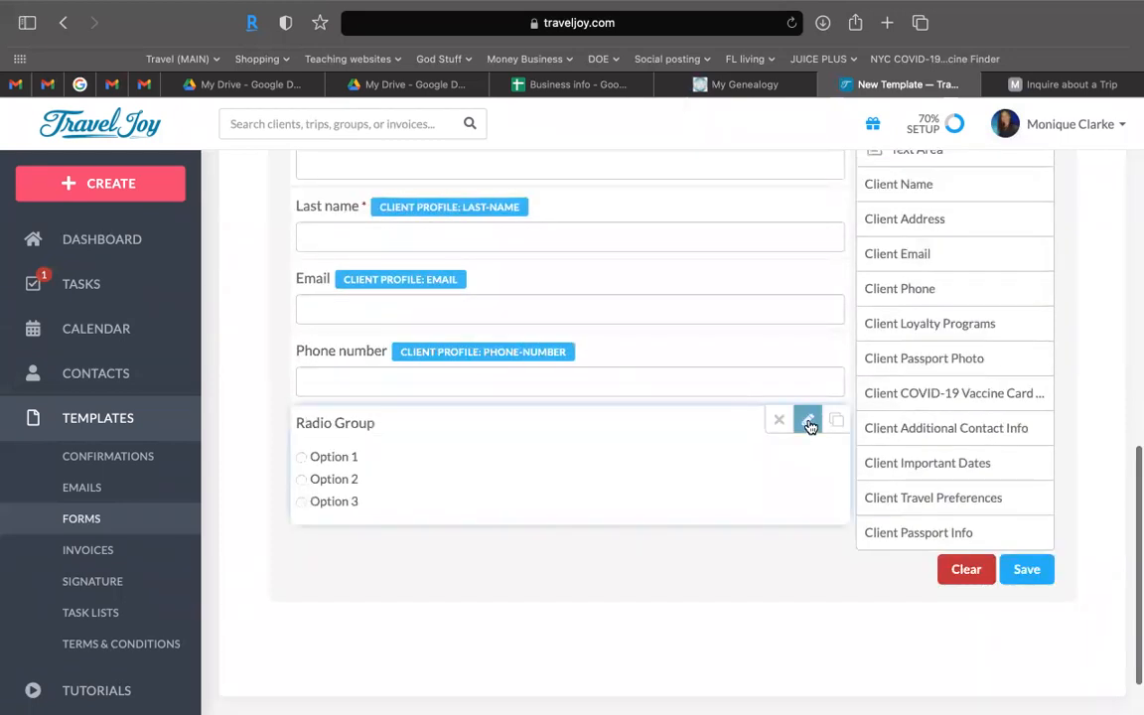
left_click(808, 419)
triple_click(510, 501)
type("W")
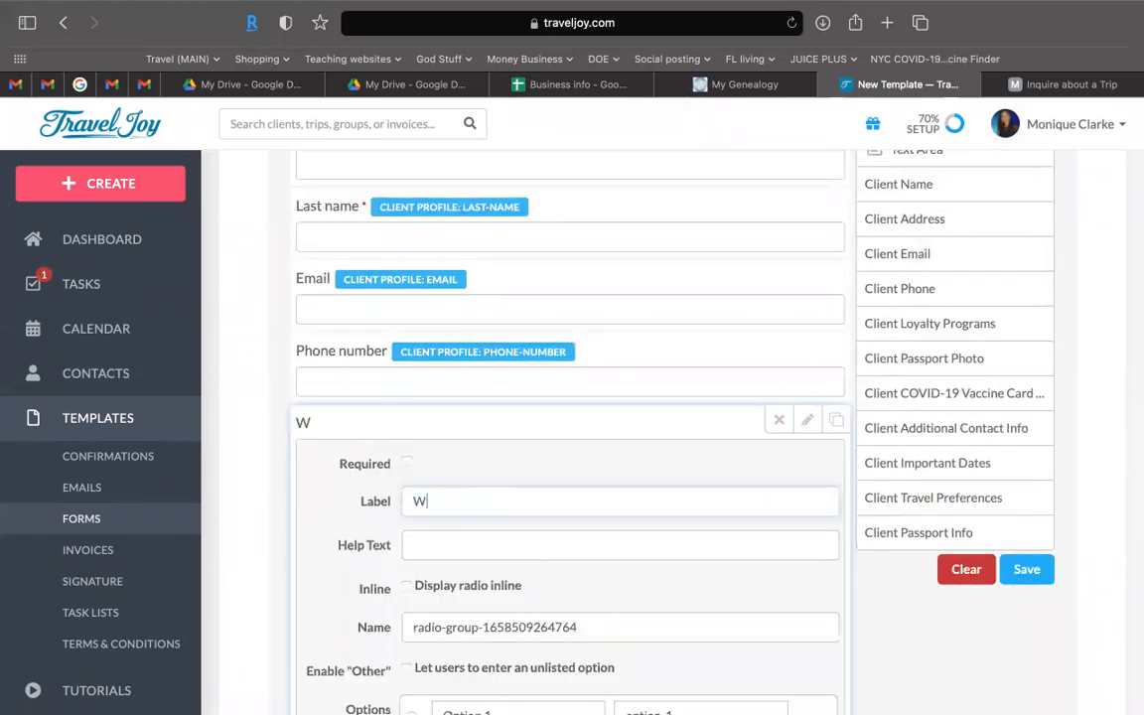
type("hat is your gender?")
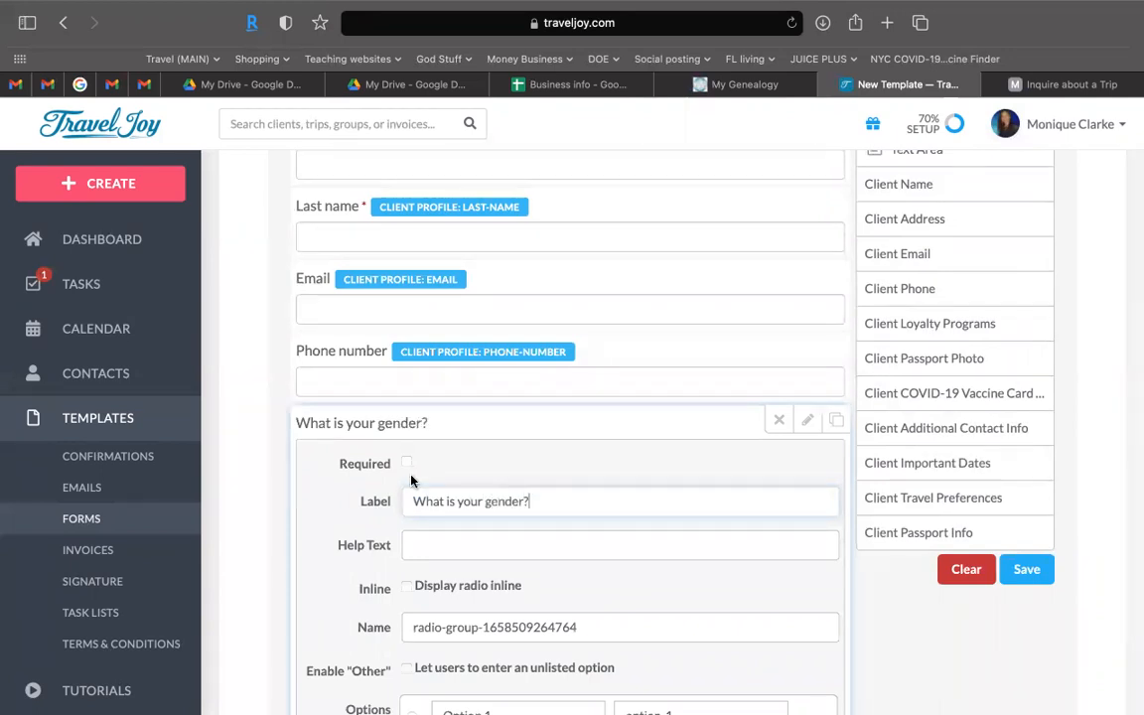
Step: Set the gender question's options to Male and Female and remove the third option
scroll(459, 467, "down", 3)
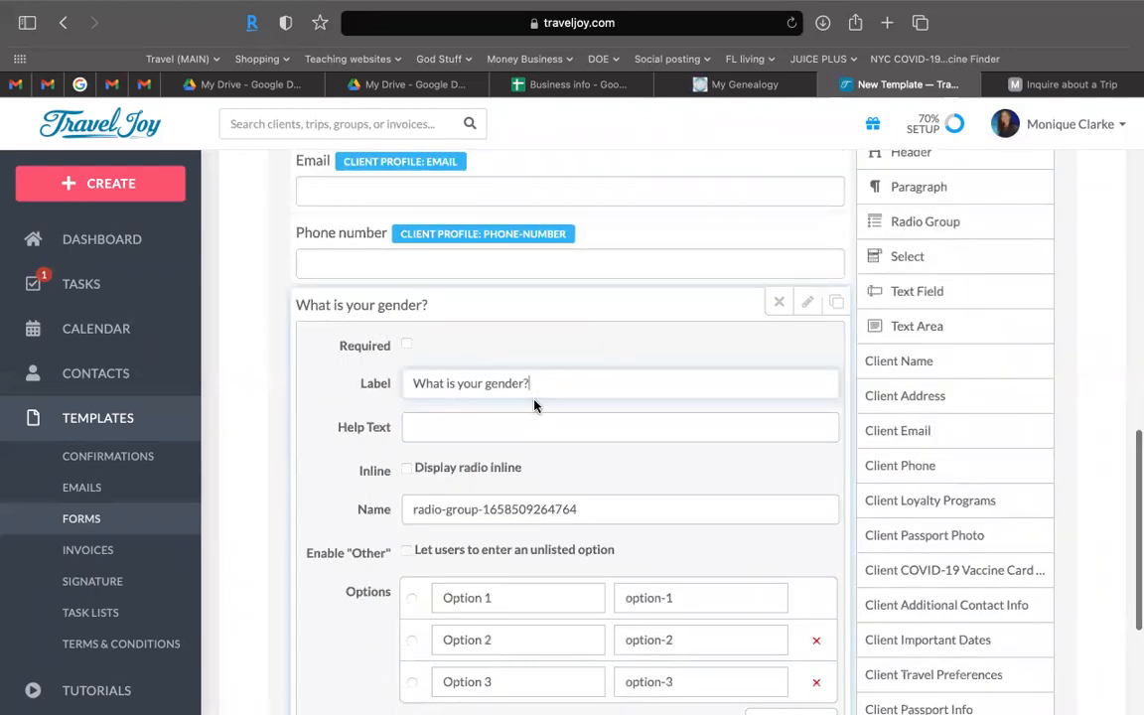
scroll(534, 406, "down", 1)
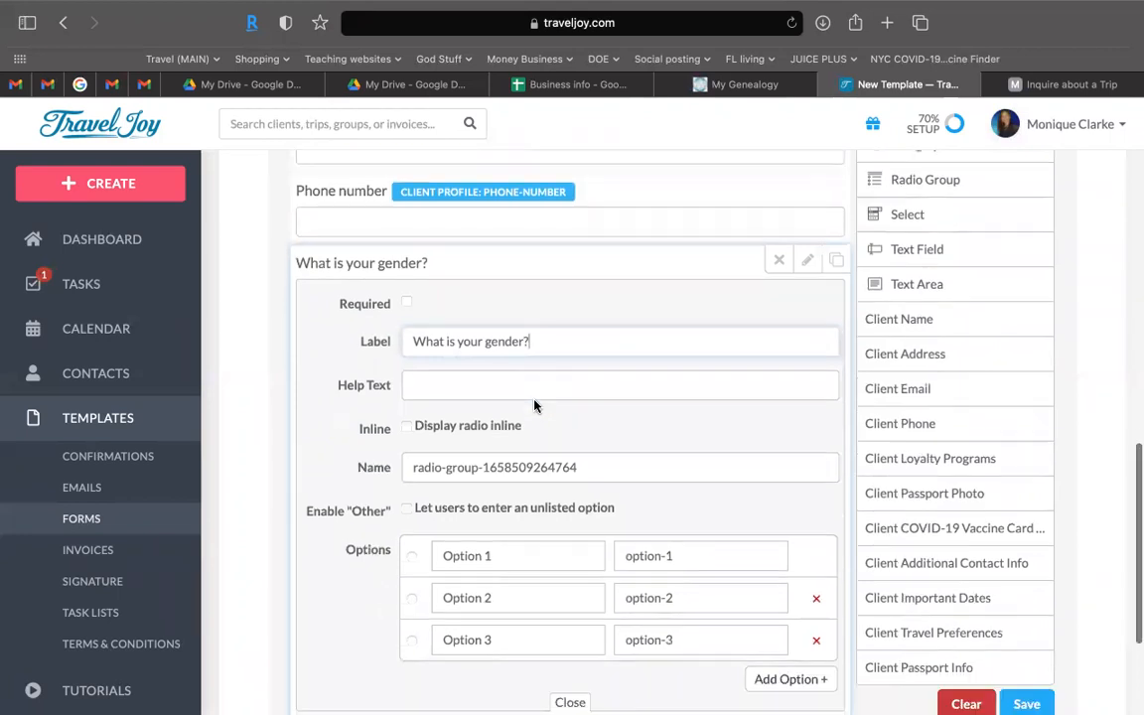
left_click(474, 559)
type("Male")
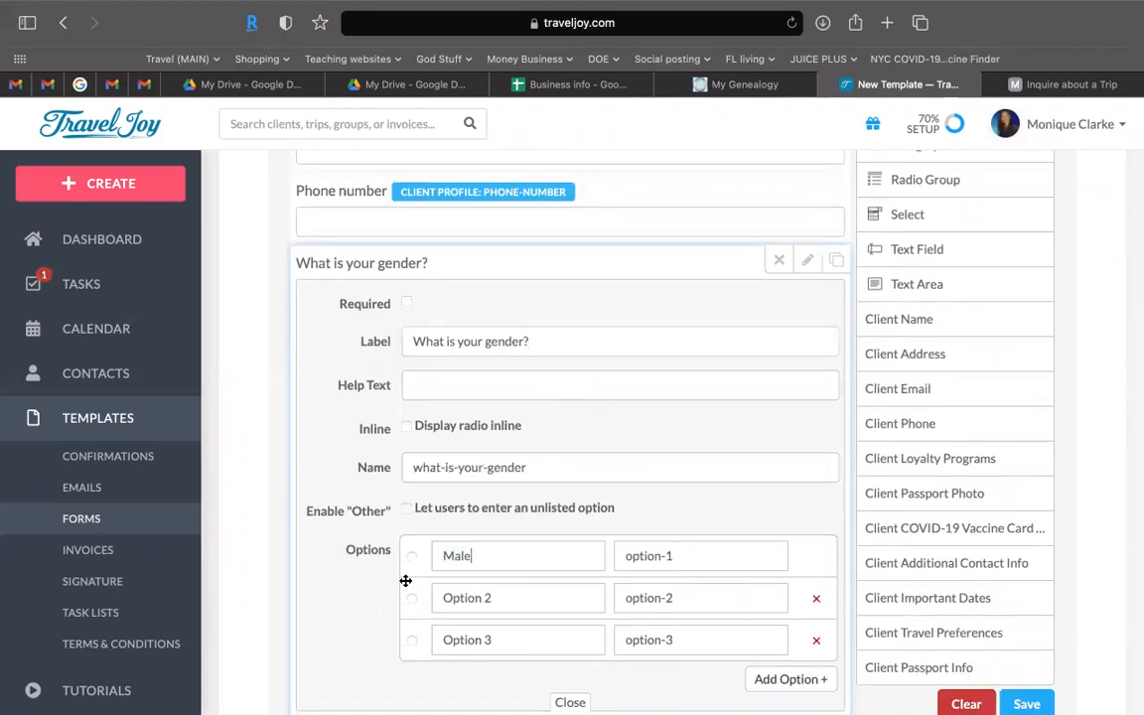
left_click(515, 596)
type("Fm")
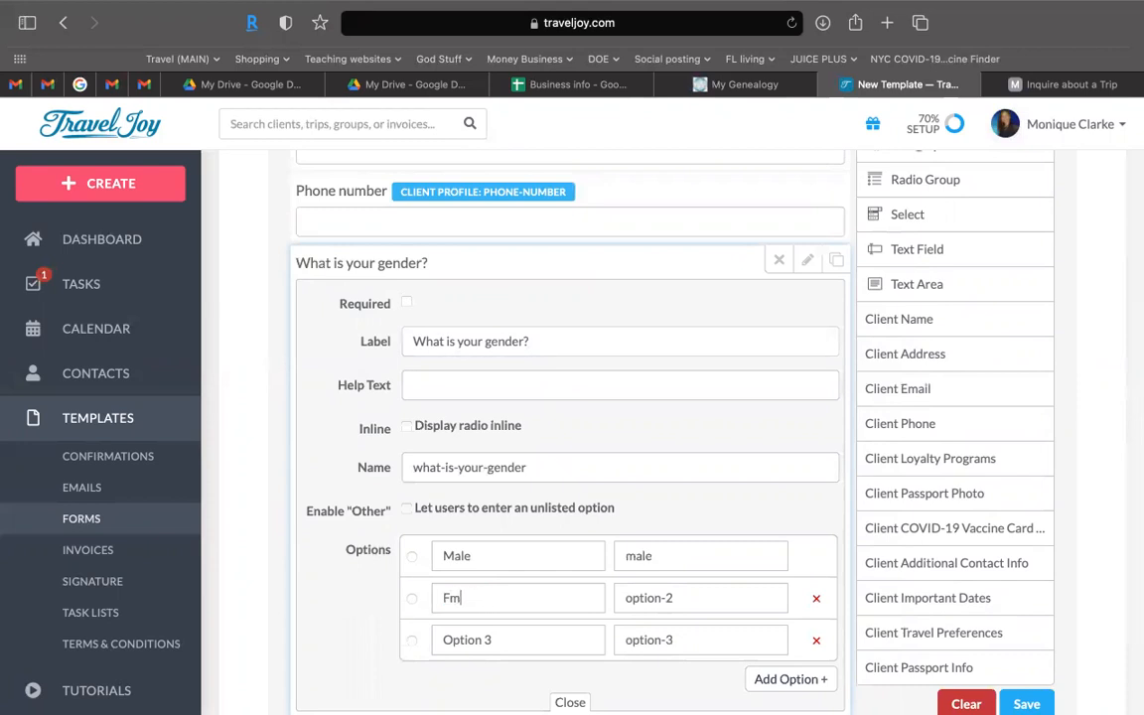
type("aleemale")
scroll(481, 534, "down", 3)
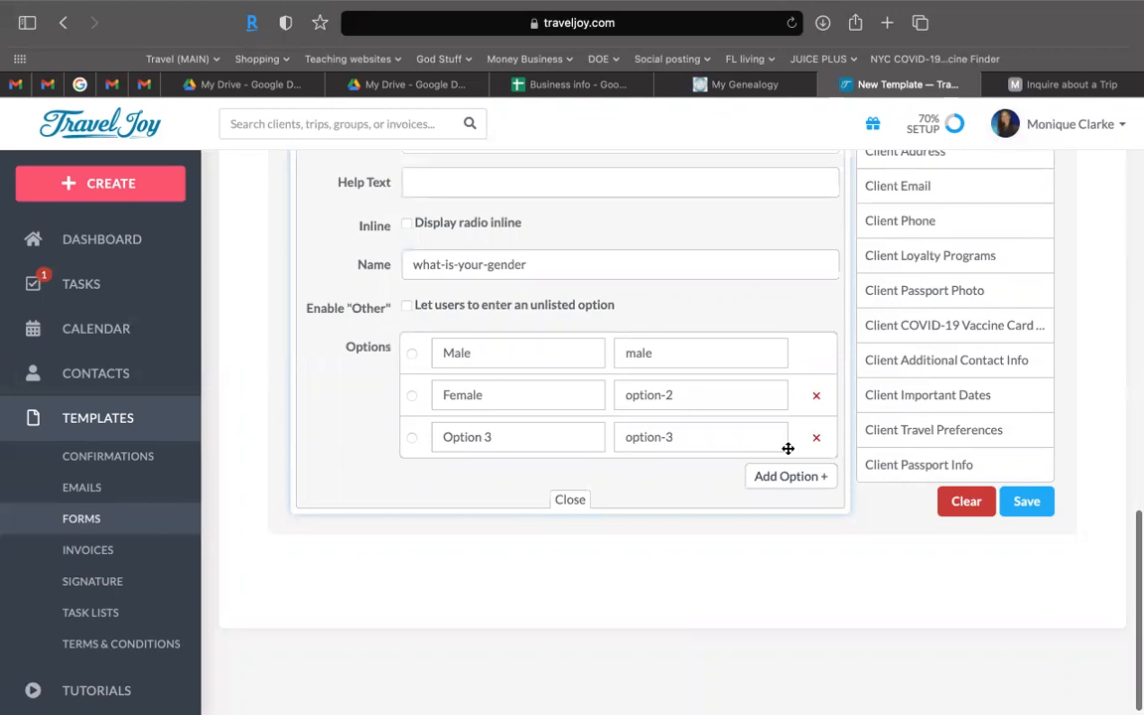
left_click(817, 438)
left_click(572, 493)
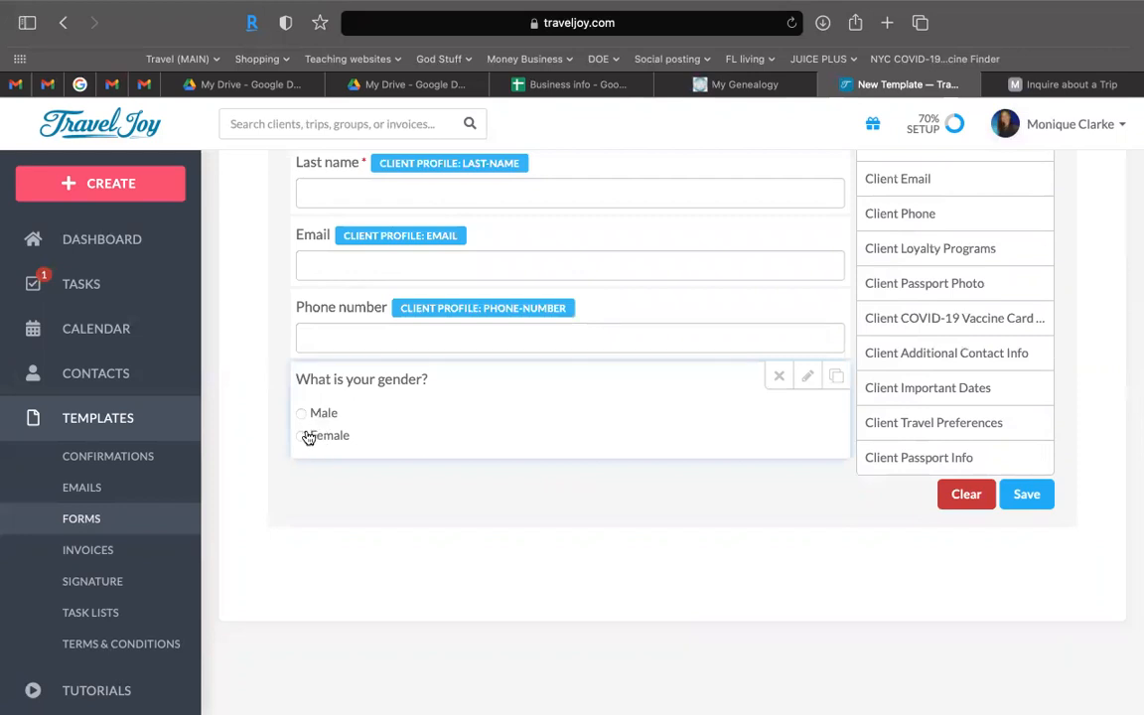
Step: Try both gender options, leaving Female selected, and set the radio choices to display inline
left_click(301, 414)
left_click(303, 437)
left_click(807, 376)
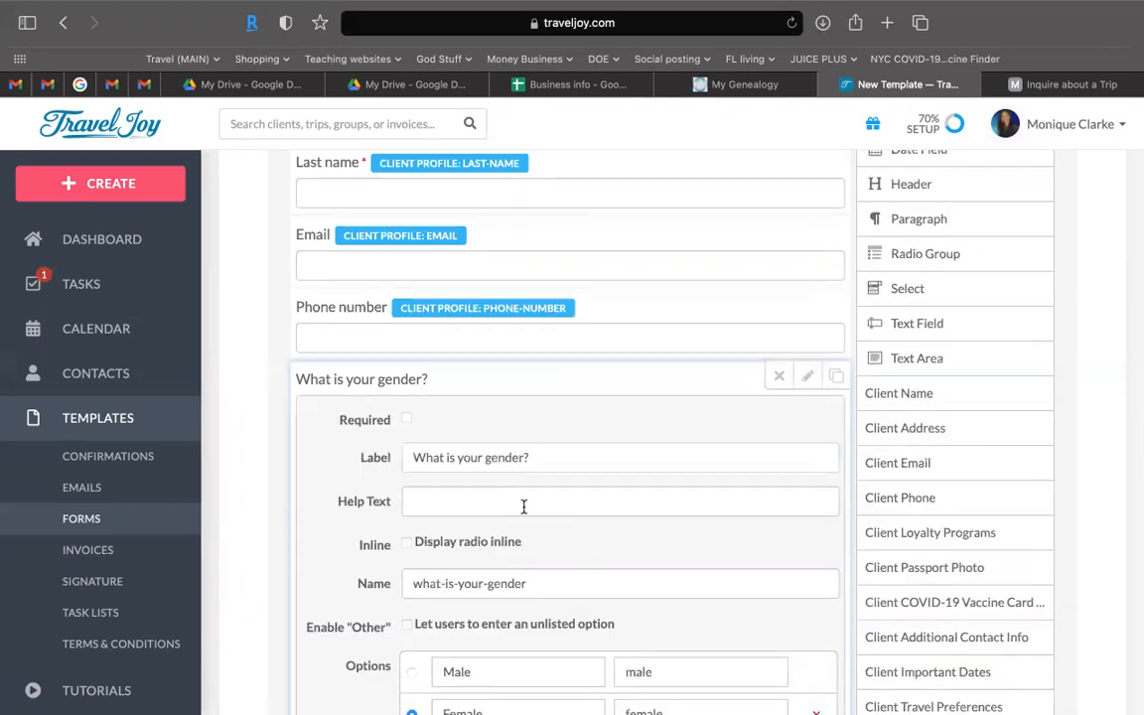
scroll(523, 502, "down", 2)
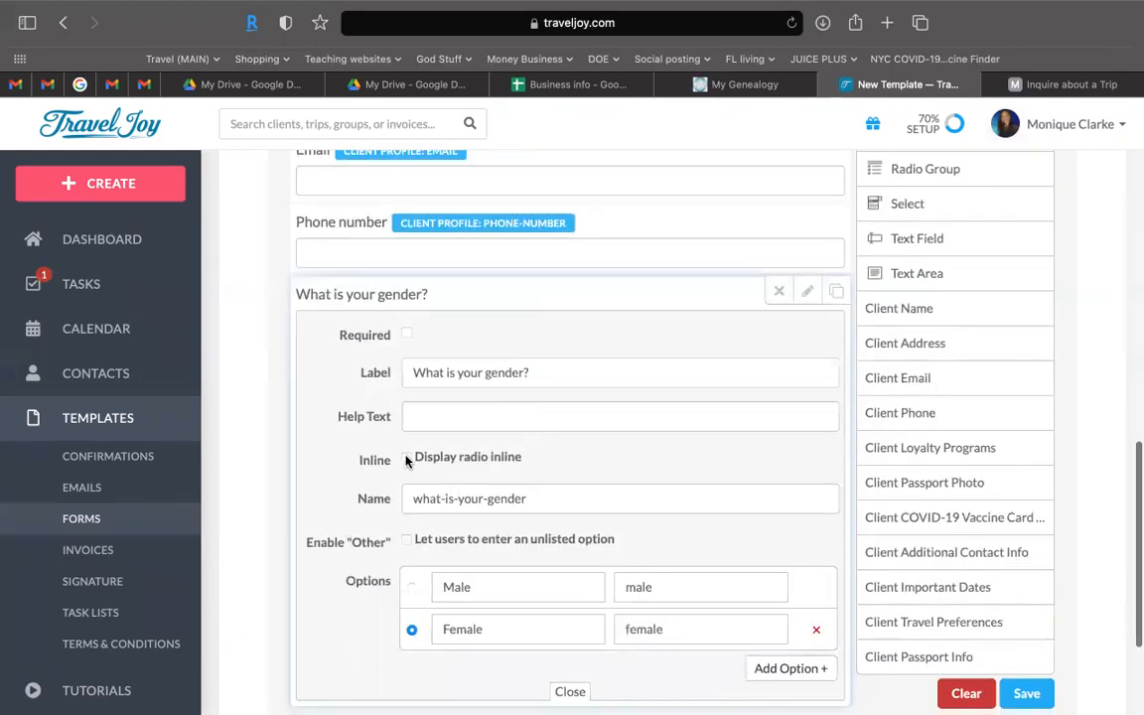
left_click(407, 459)
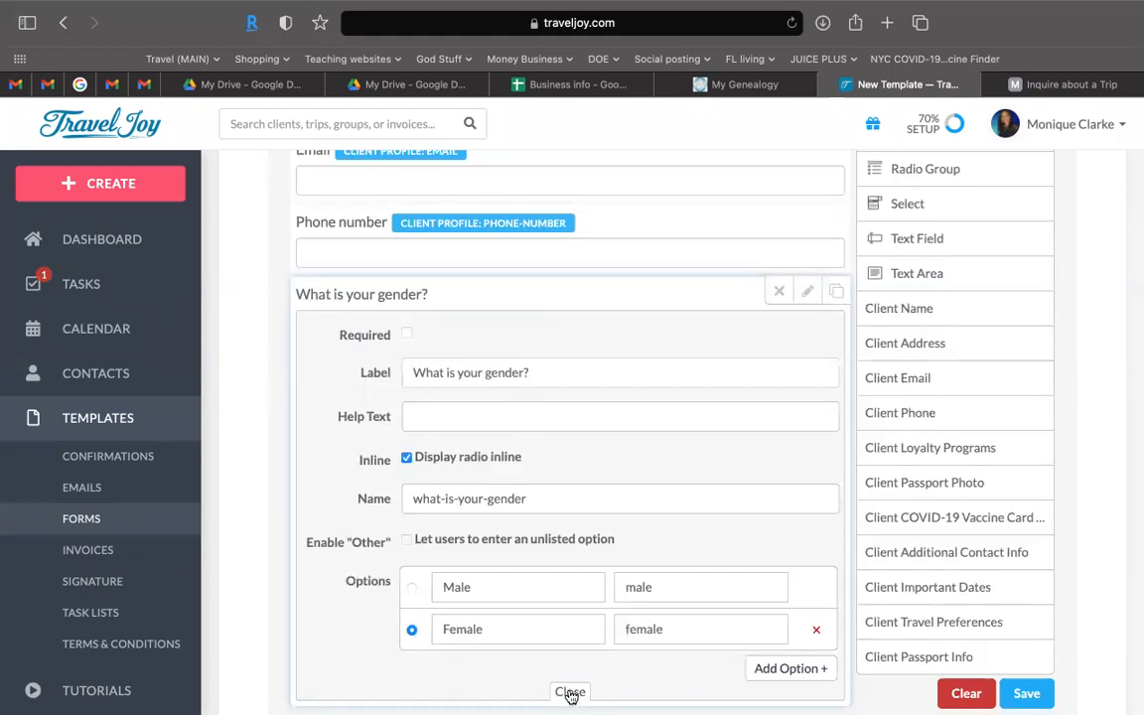
left_click(570, 693)
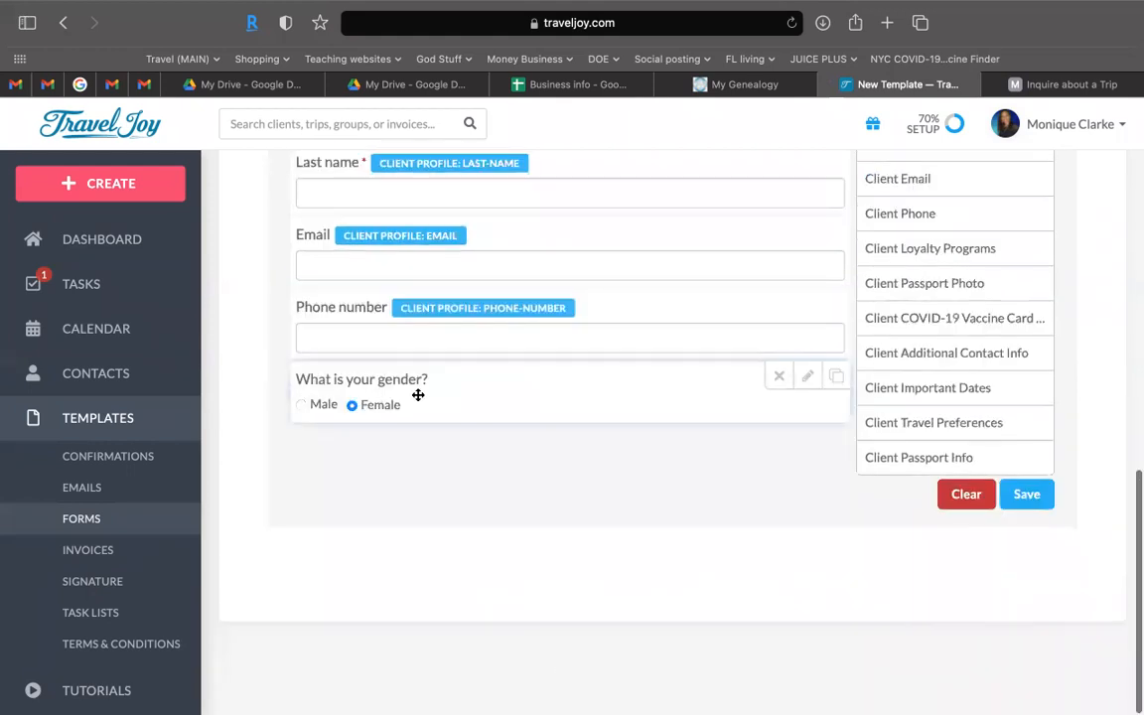
Step: Make the client Email field required
scroll(418, 394, "up", 3)
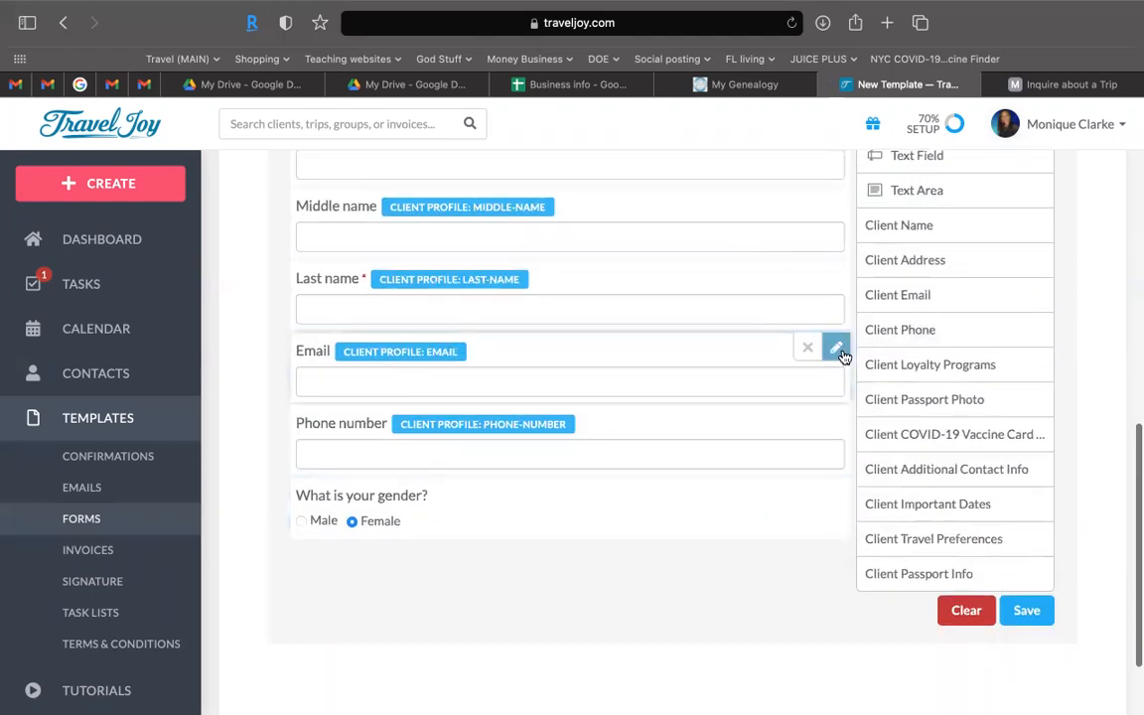
left_click(836, 348)
scroll(567, 435, "down", 1)
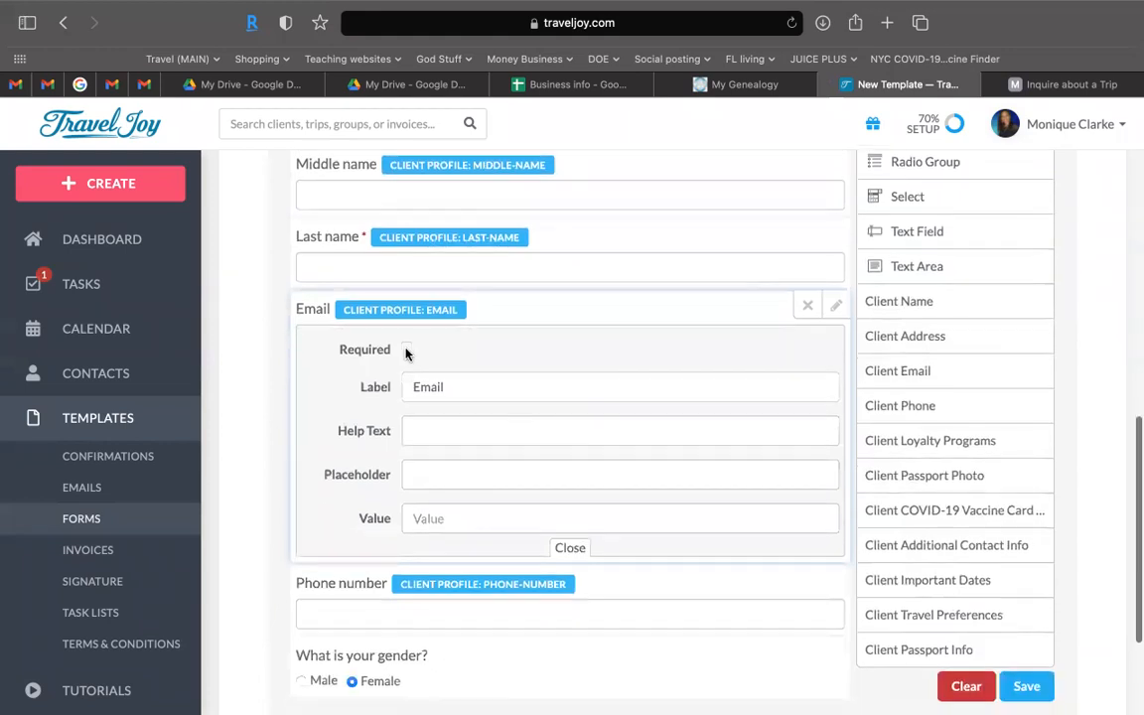
left_click(406, 349)
left_click(570, 548)
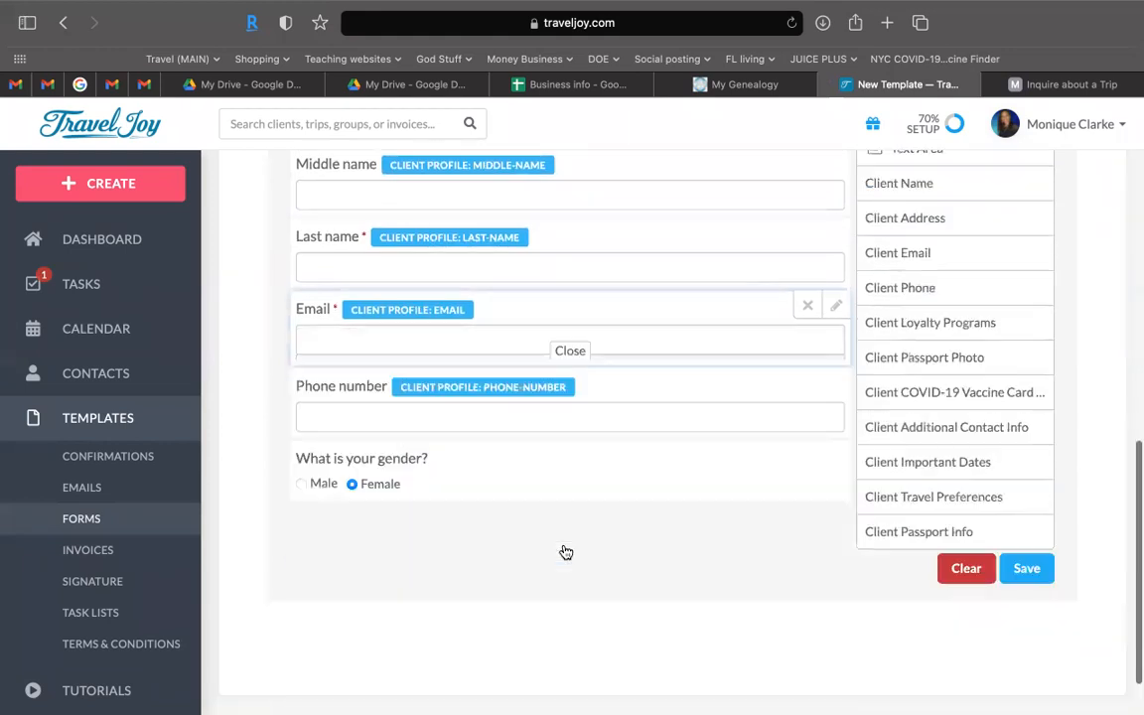
Step: Make the client Phone number field required
left_click(836, 378)
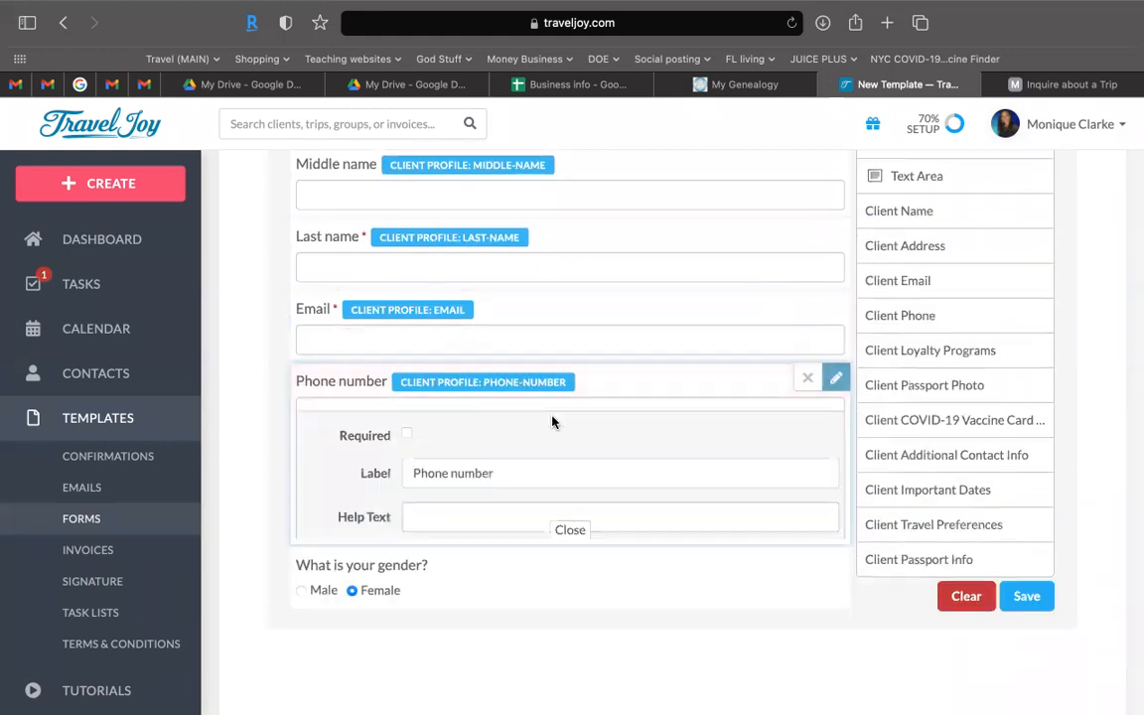
left_click(406, 422)
scroll(434, 429, "down", 3)
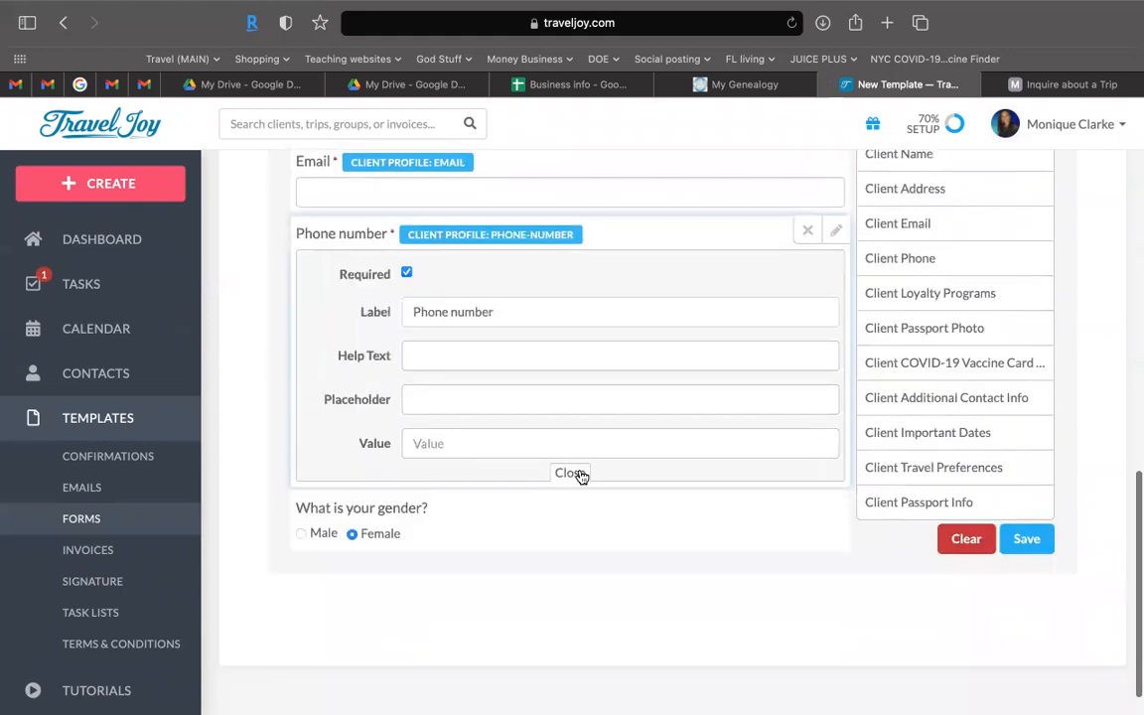
left_click(576, 474)
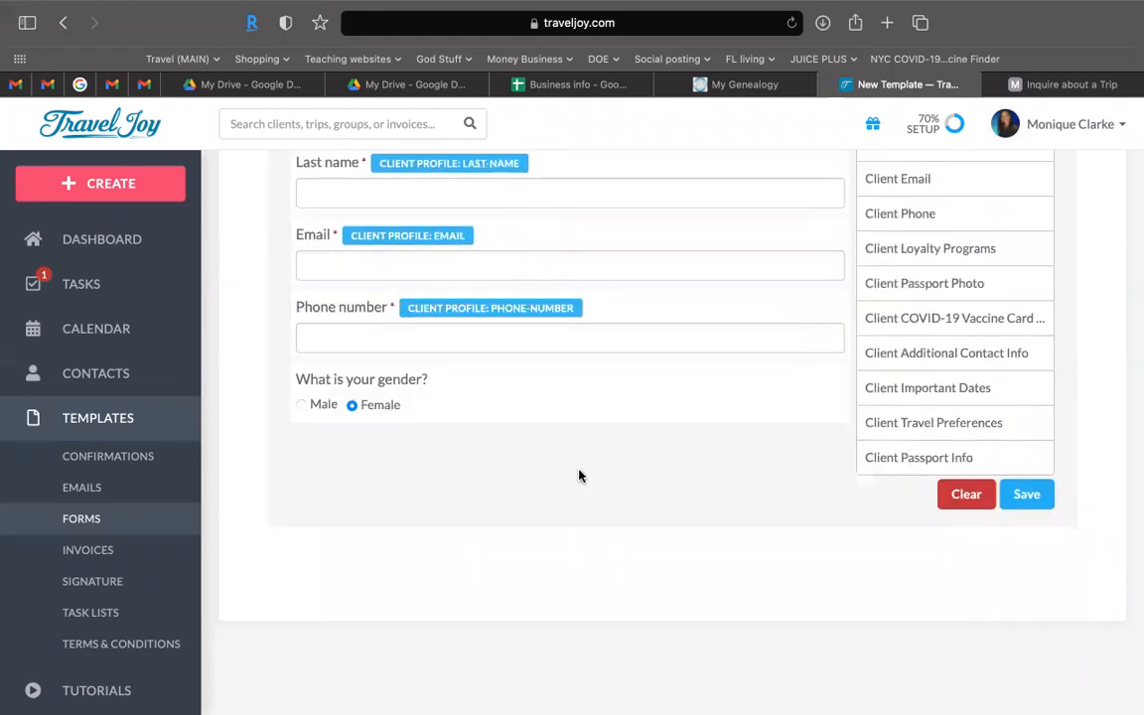
Step: Review the fields built so far, and check on the Movacay form what follows Gender, including the vacation type choices
scroll(580, 475, "up", 3)
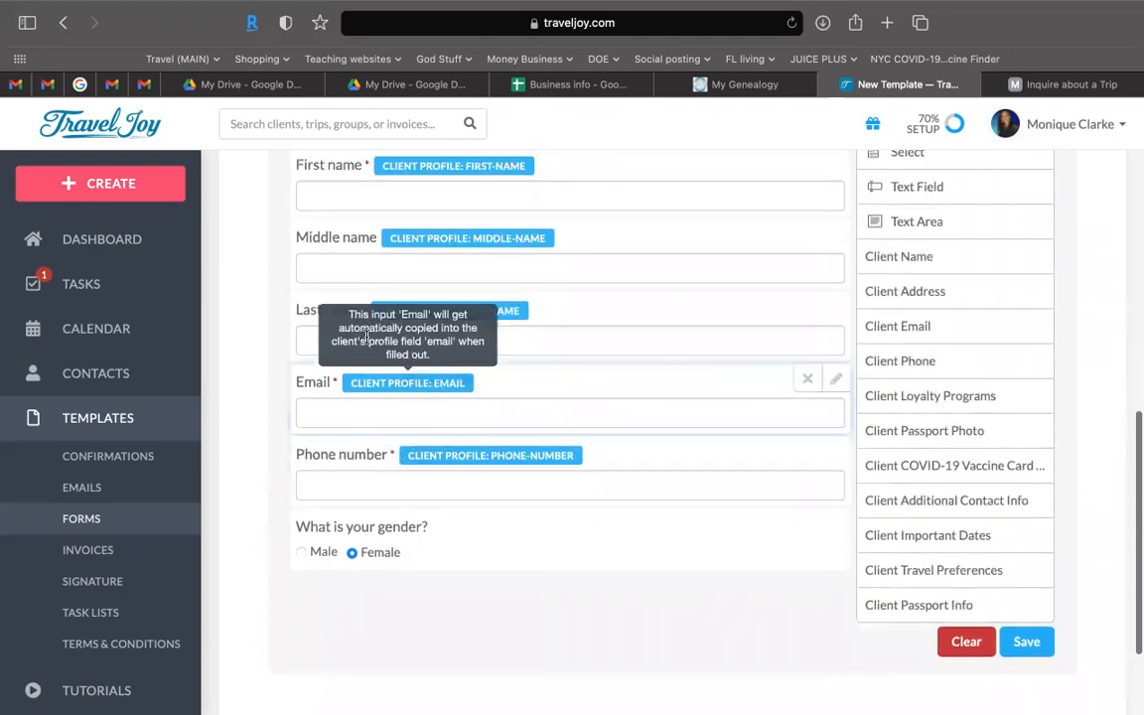
scroll(378, 326, "up", 1)
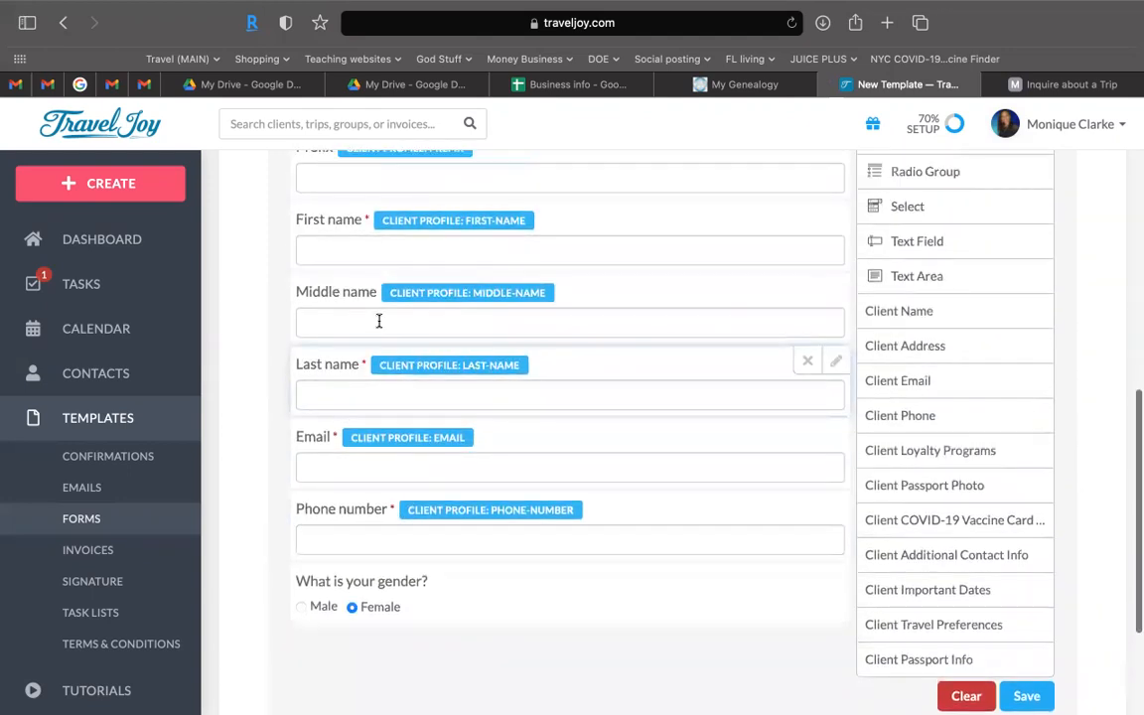
scroll(378, 320, "down", 3)
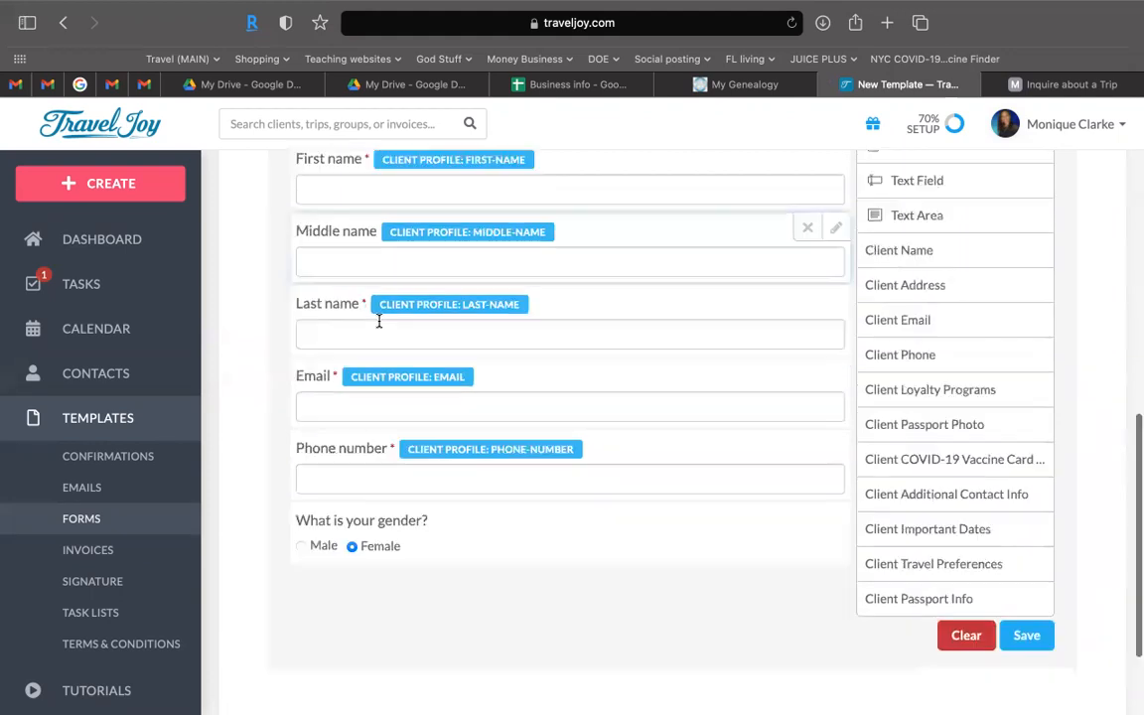
scroll(378, 320, "down", 1)
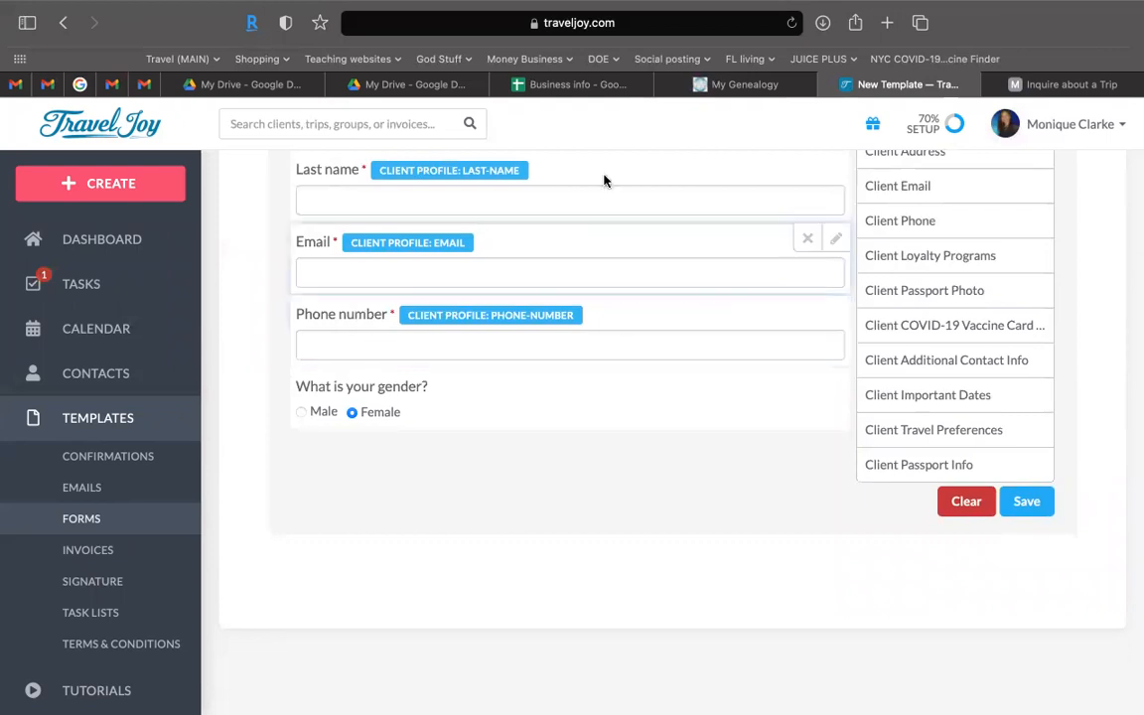
mouse_move(1112, 89)
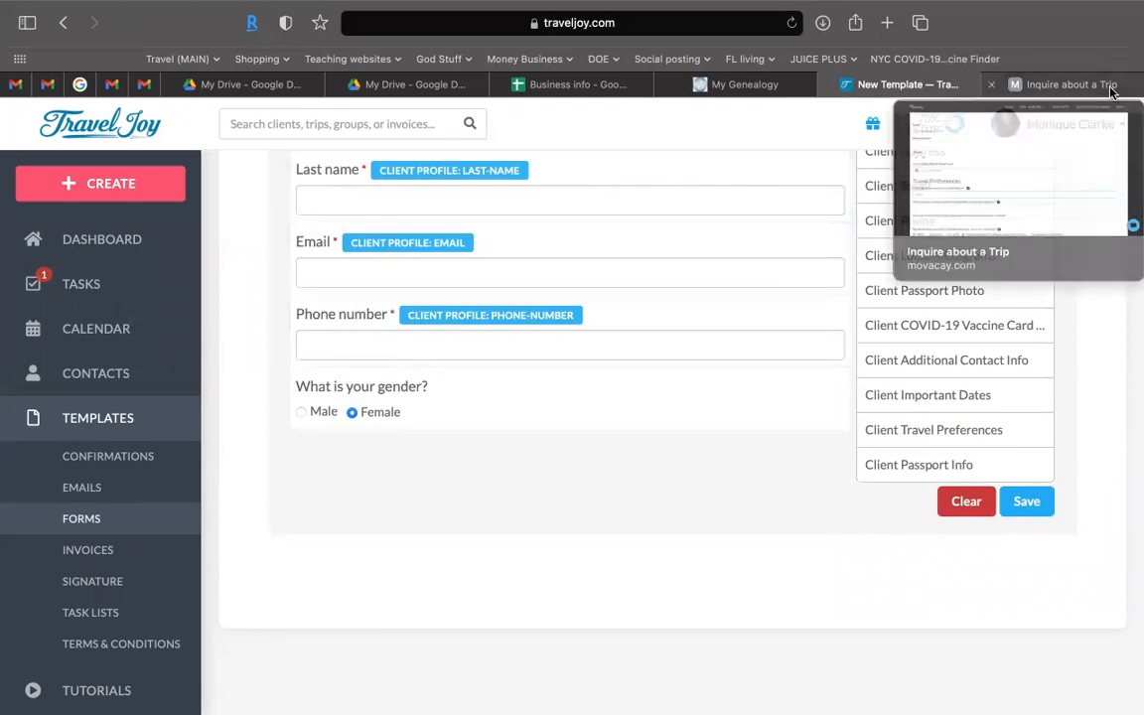
left_click(561, 508)
scroll(561, 508, "down", 3)
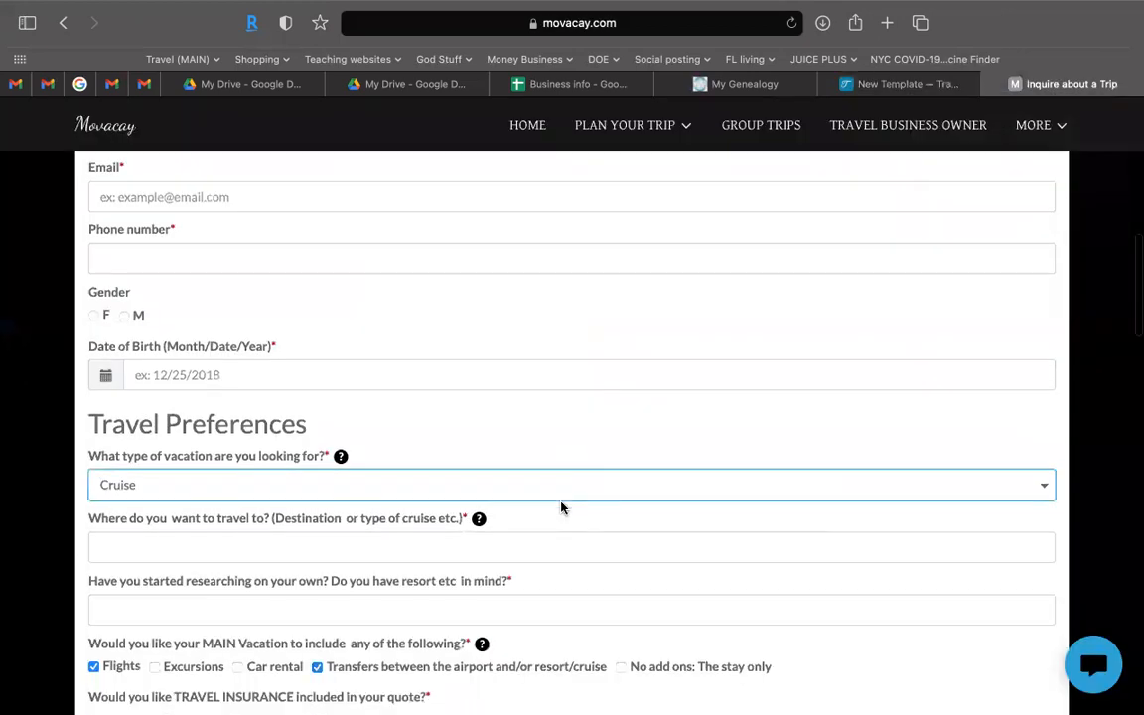
left_click(307, 421)
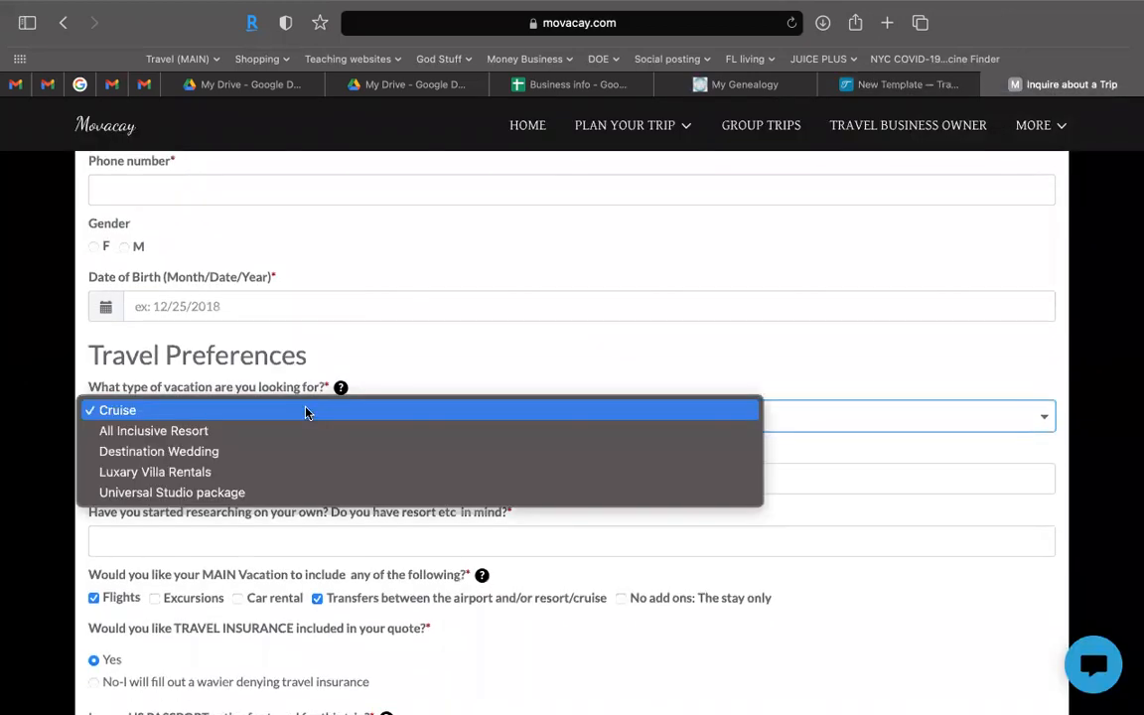
left_click(434, 339)
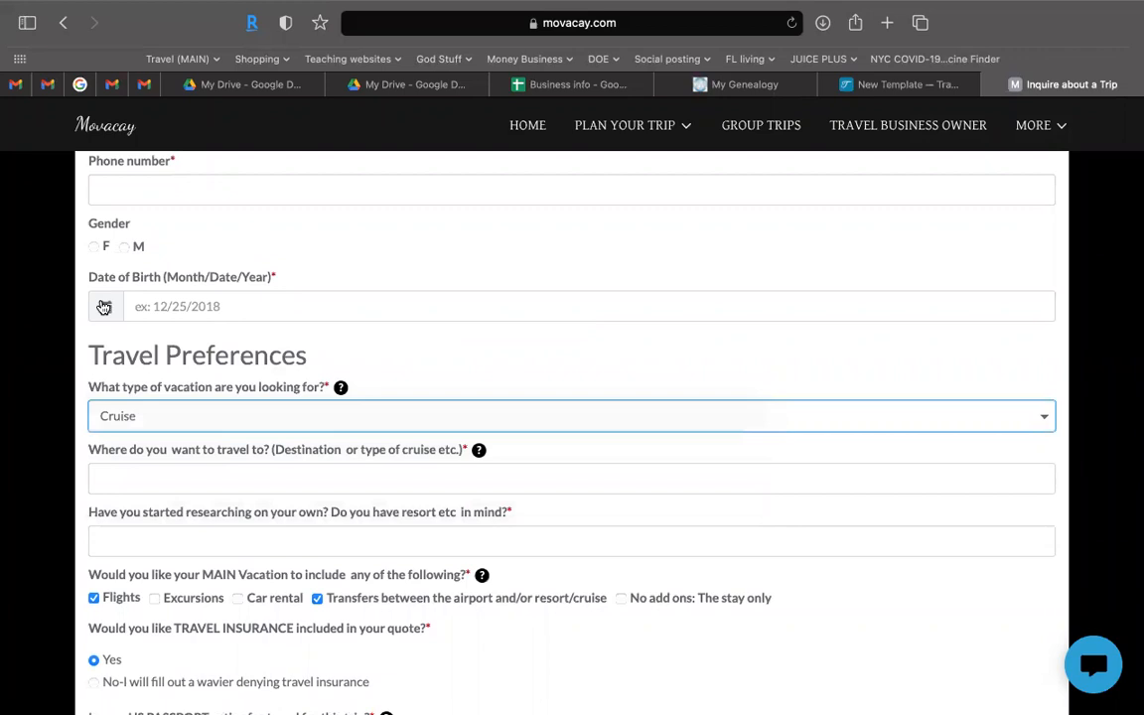
Step: Return to the TravelJoy template and add the Client Important Dates group below the gender question
left_click(892, 89)
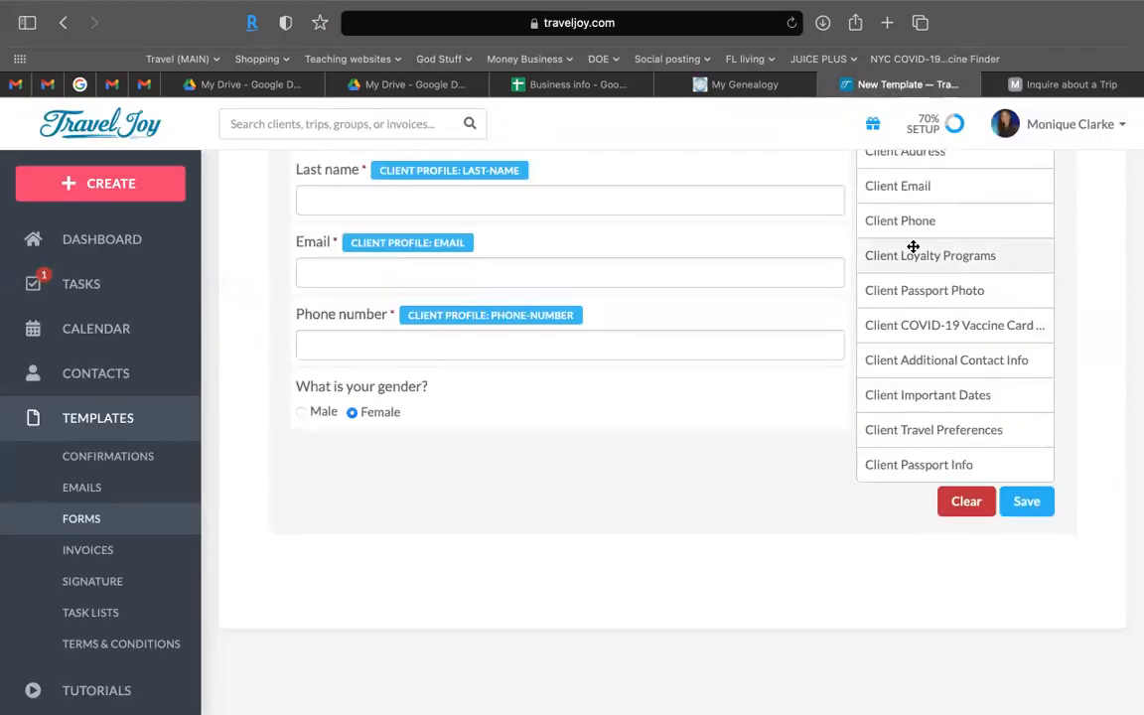
scroll(912, 247, "up", 2)
scroll(912, 247, "up", 5)
scroll(911, 248, "down", 1)
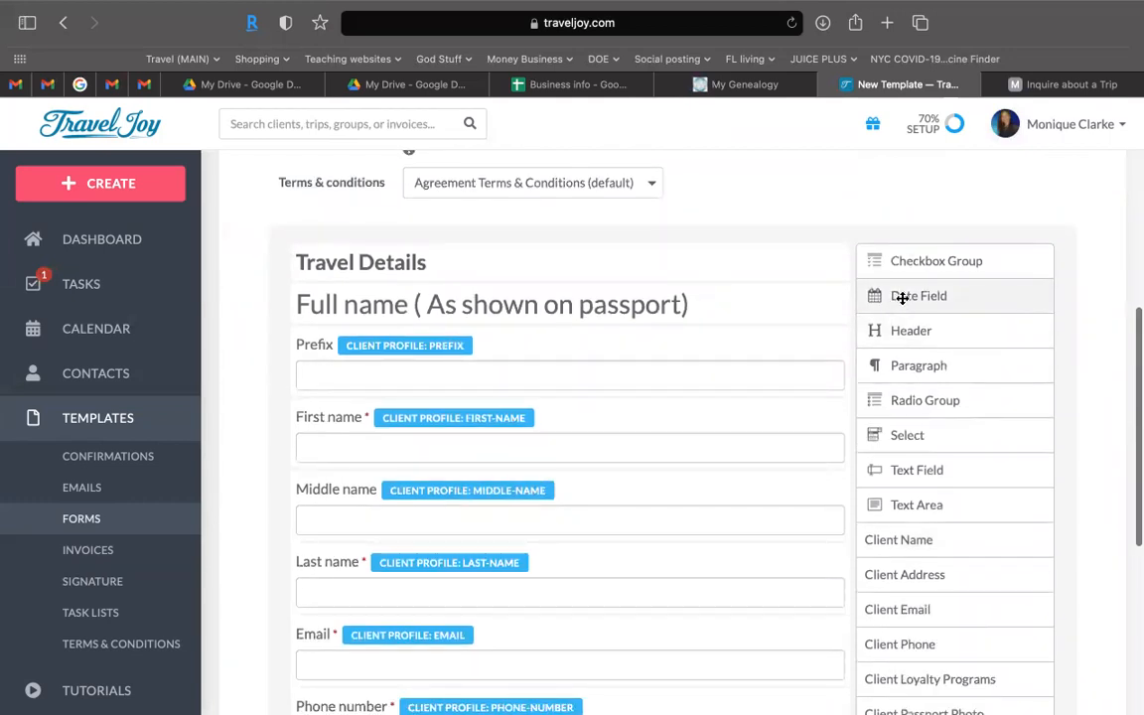
scroll(901, 297, "down", 6)
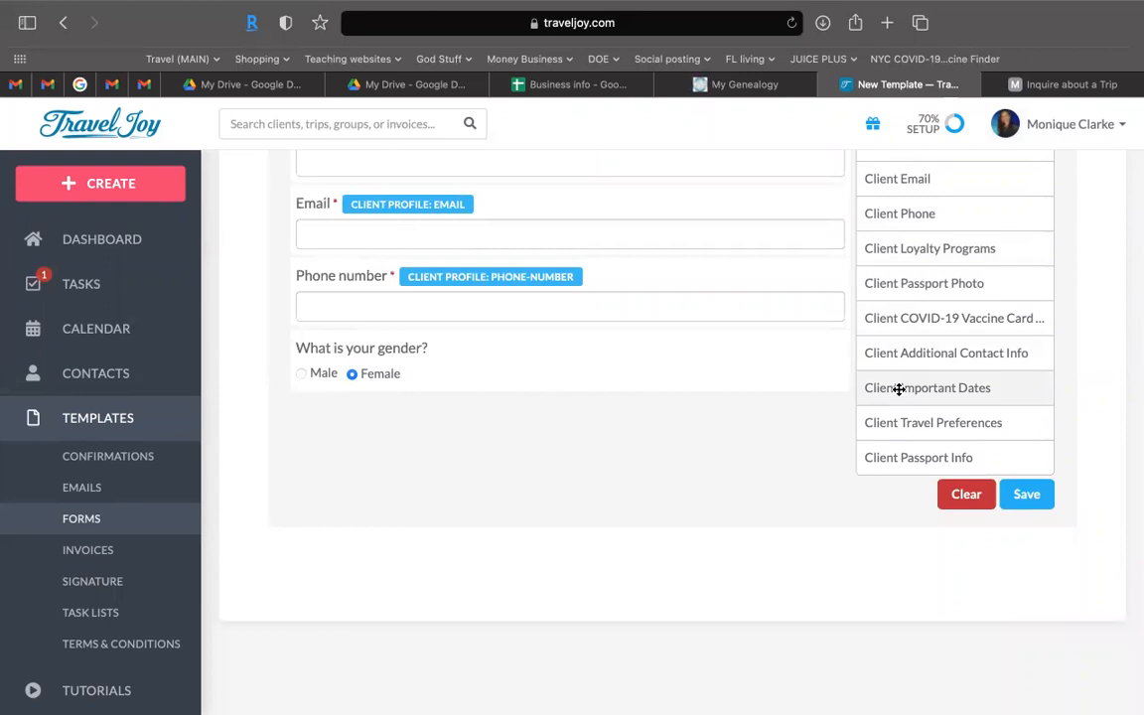
left_click_drag(898, 389, 623, 411)
Step: Remove the Important Dates header and the Wedding anniversary field, keeping only Birthday
scroll(623, 411, "down", 2)
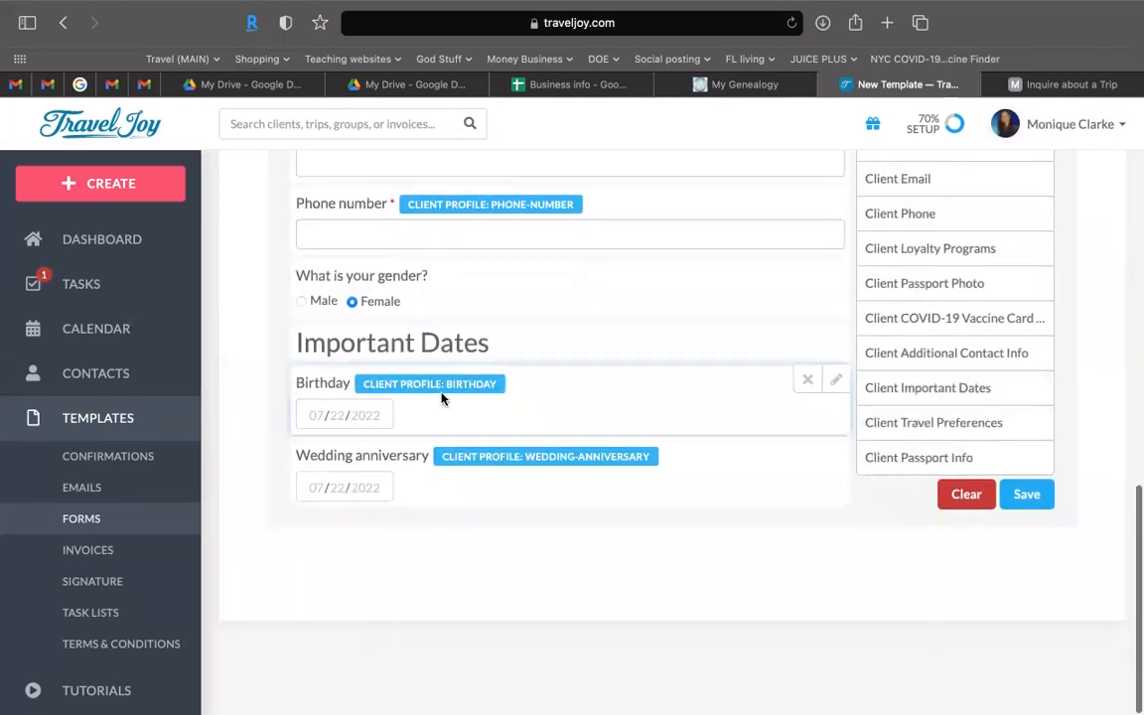
left_click(807, 335)
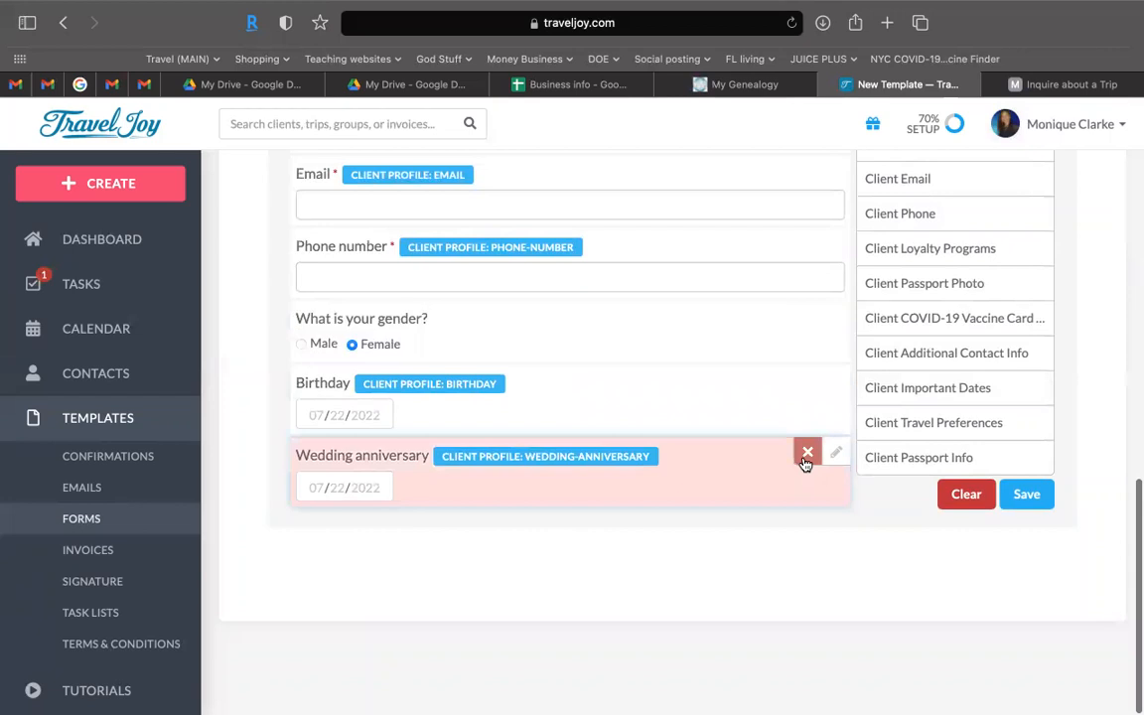
left_click(806, 457)
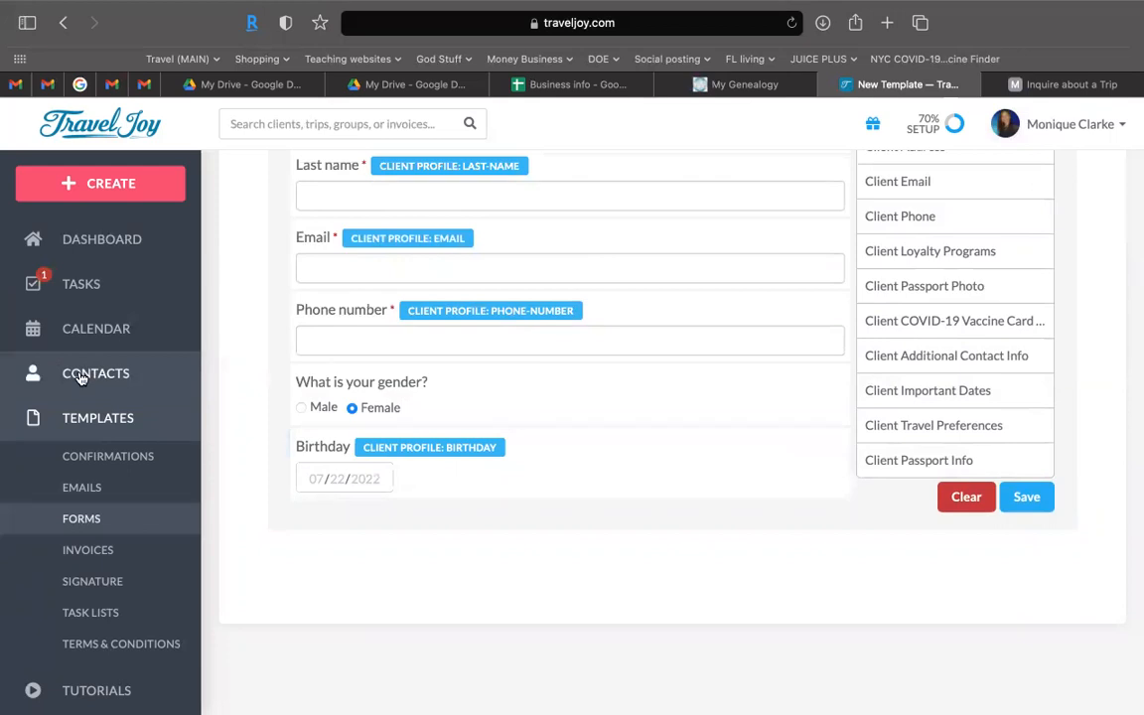
scroll(634, 327, "up", 5)
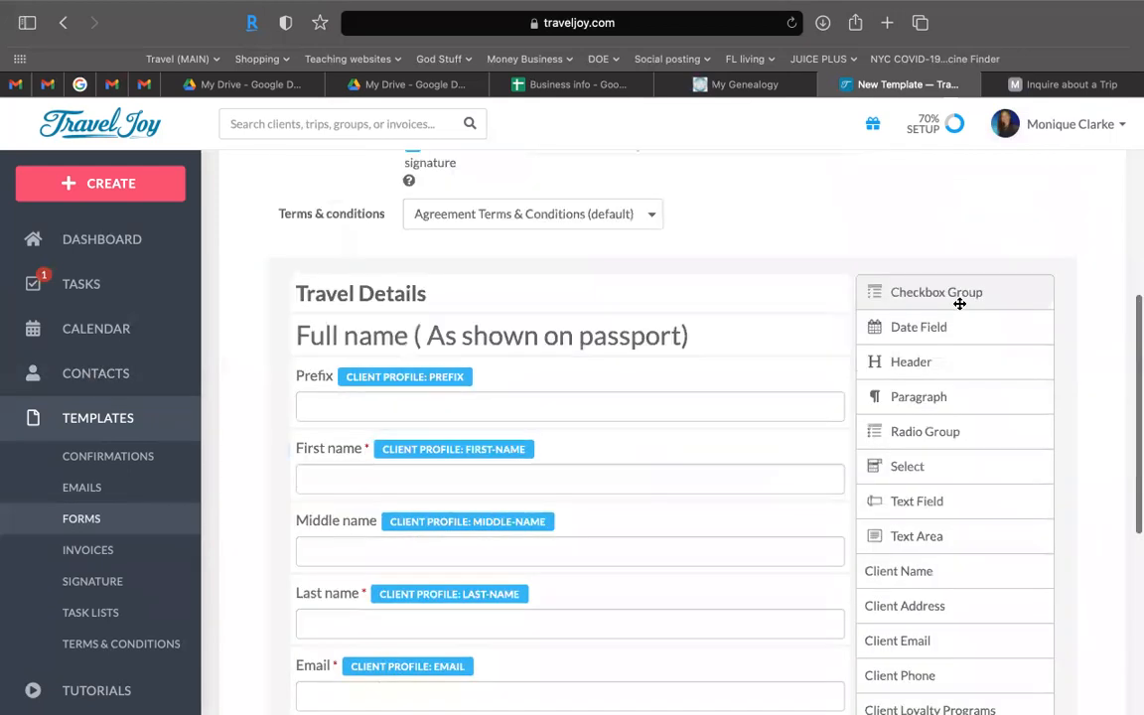
scroll(934, 334, "down", 2)
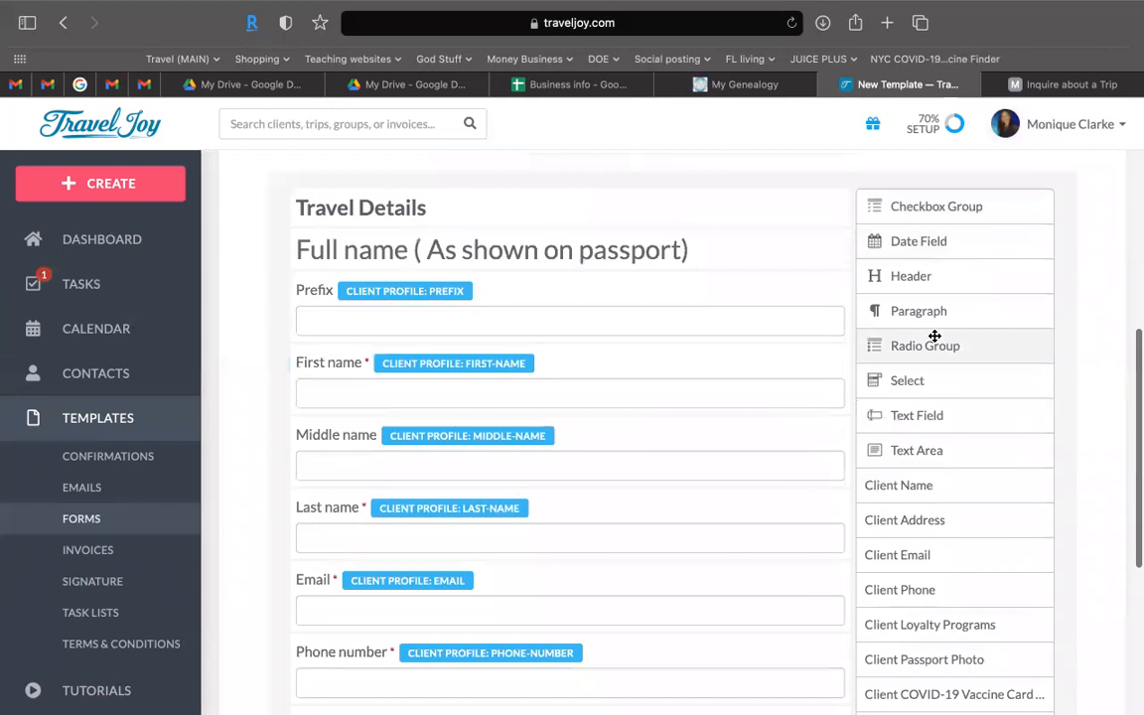
Step: Review the template fields down to Birthday, and check the Travel Preferences section and its vacation type choices on the Movacay form
scroll(935, 336, "down", 1)
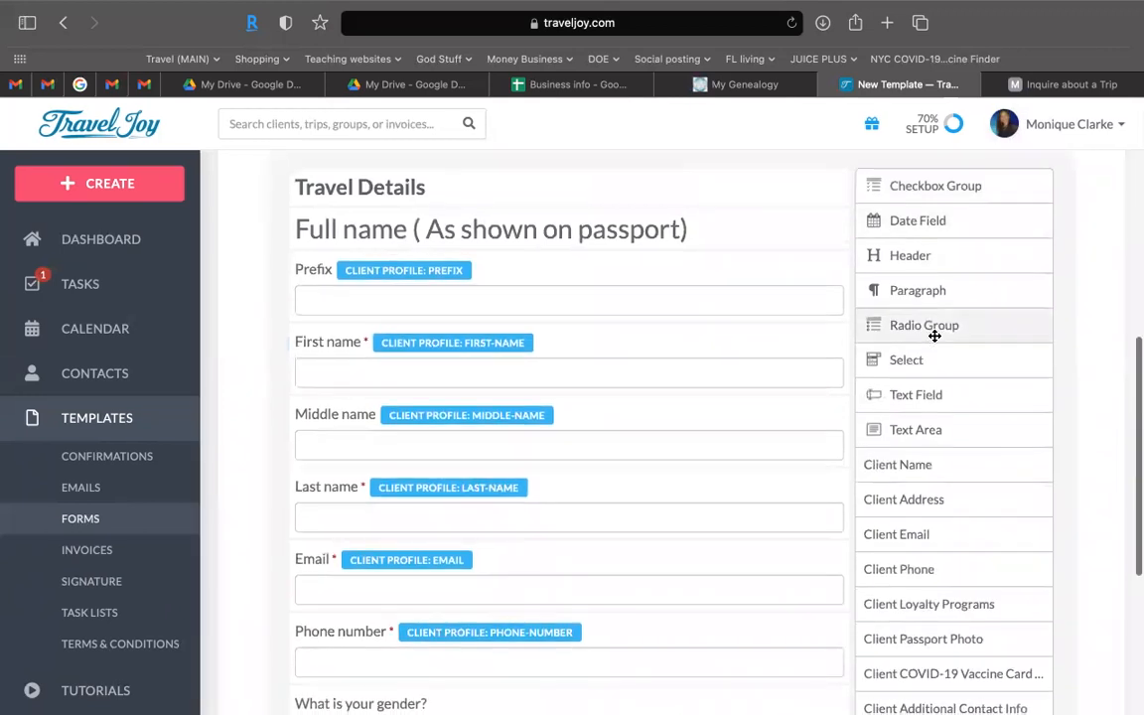
scroll(935, 336, "down", 2)
scroll(935, 336, "down", 4)
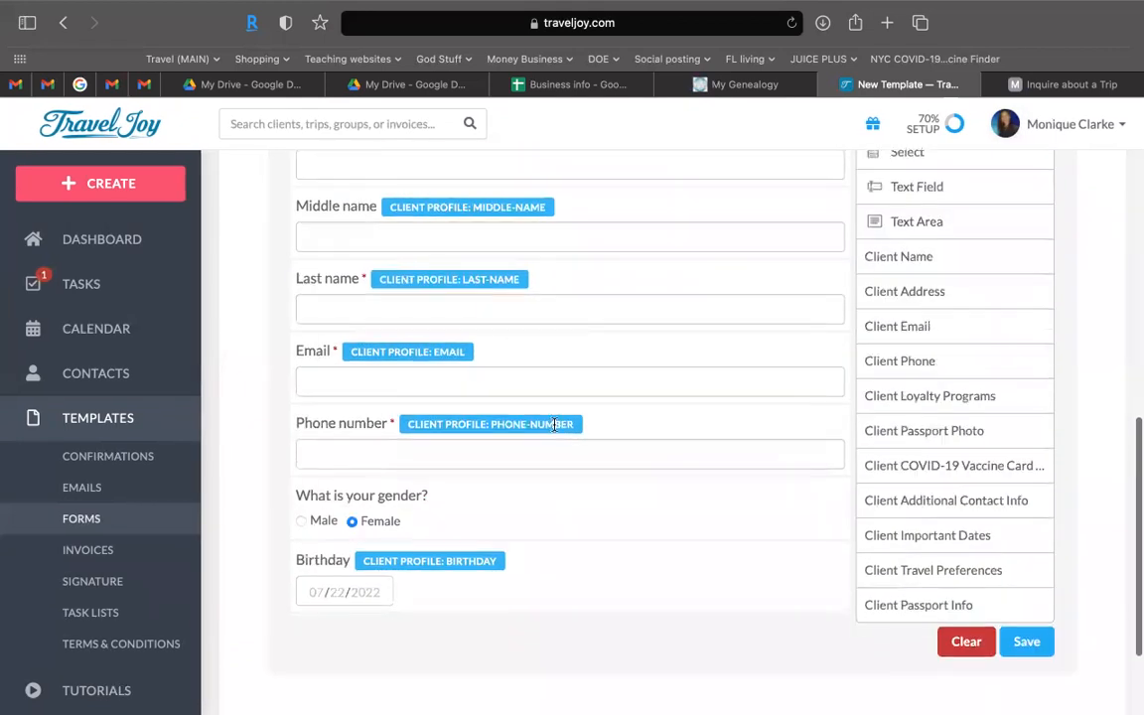
scroll(460, 564, "down", 2)
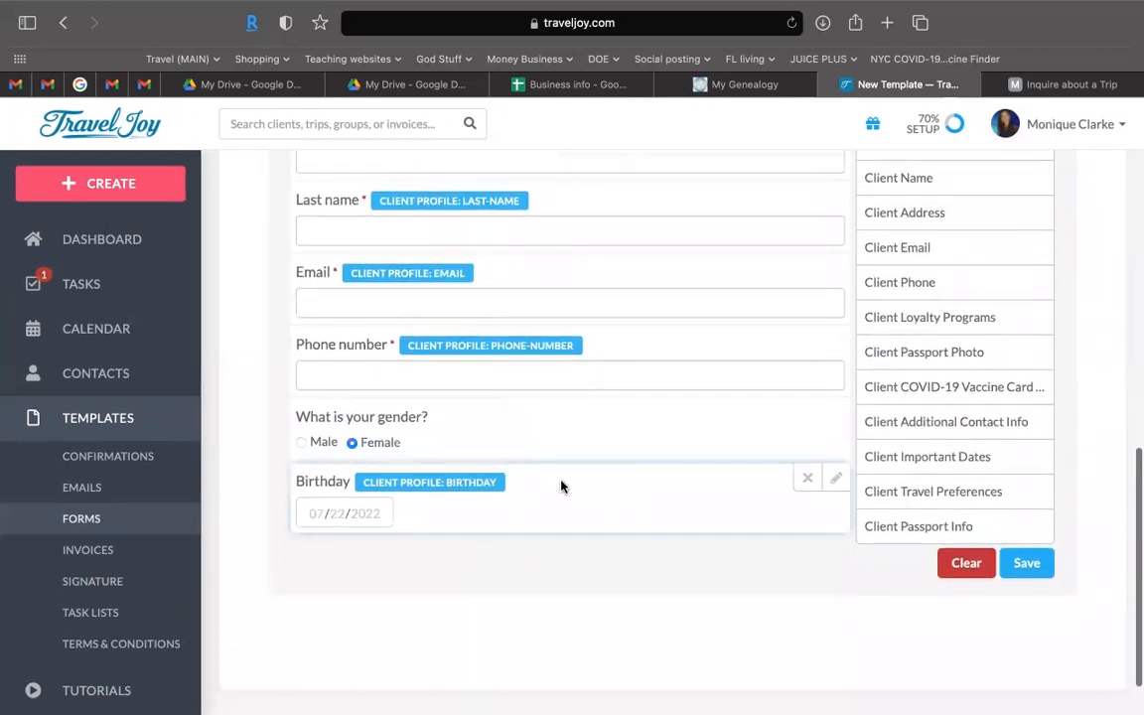
left_click(1052, 85)
scroll(441, 434, "down", 1)
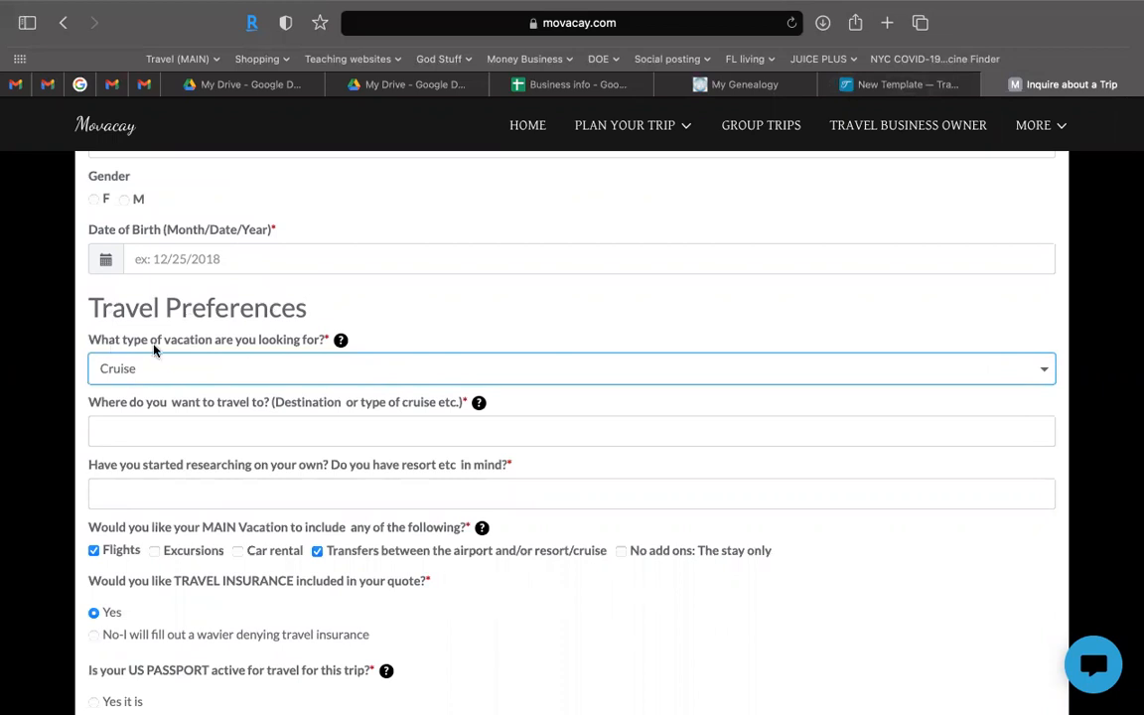
left_click(203, 369)
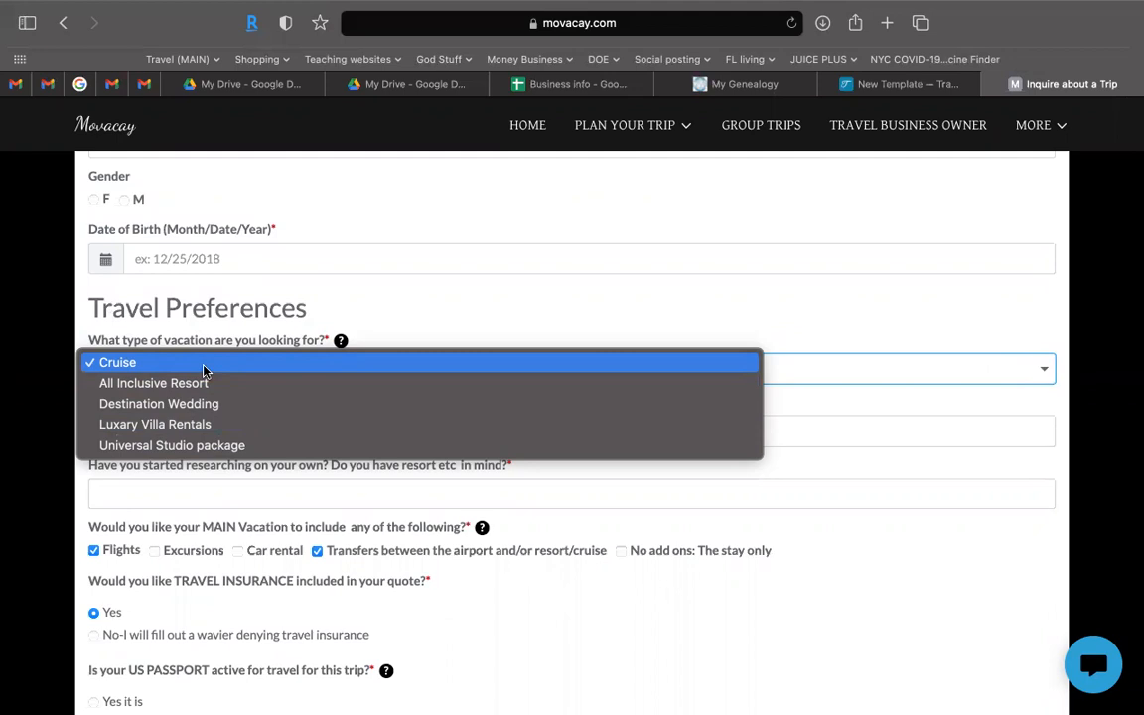
left_click(430, 302)
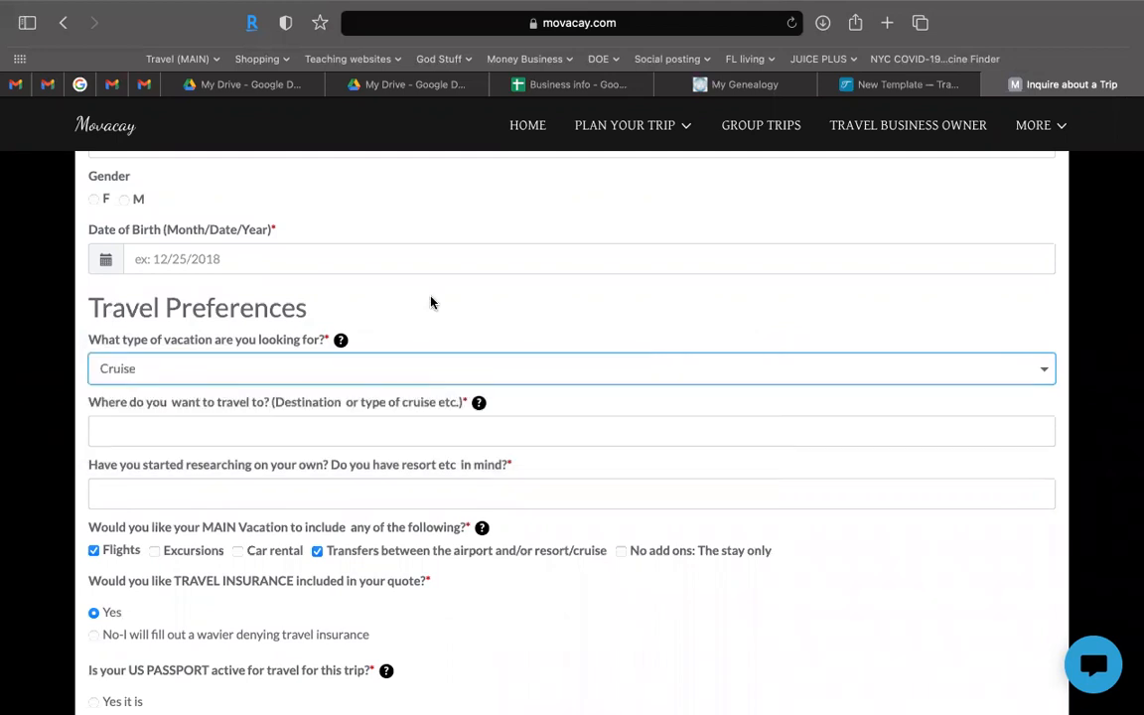
left_click(366, 366)
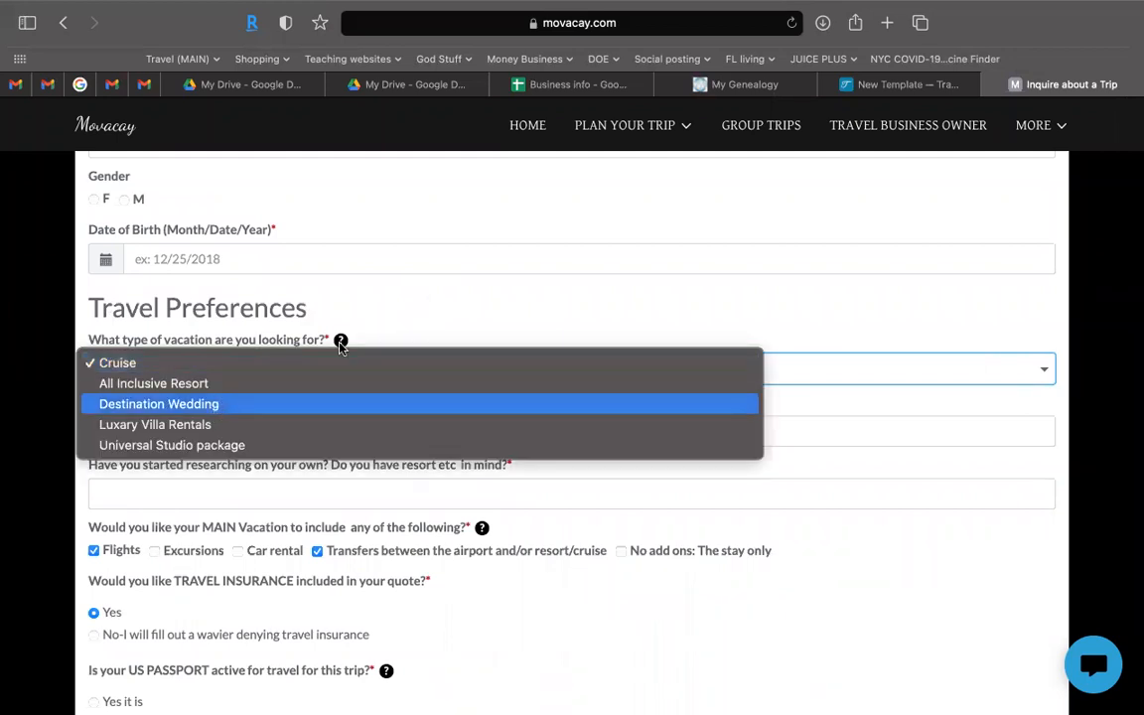
left_click(370, 342)
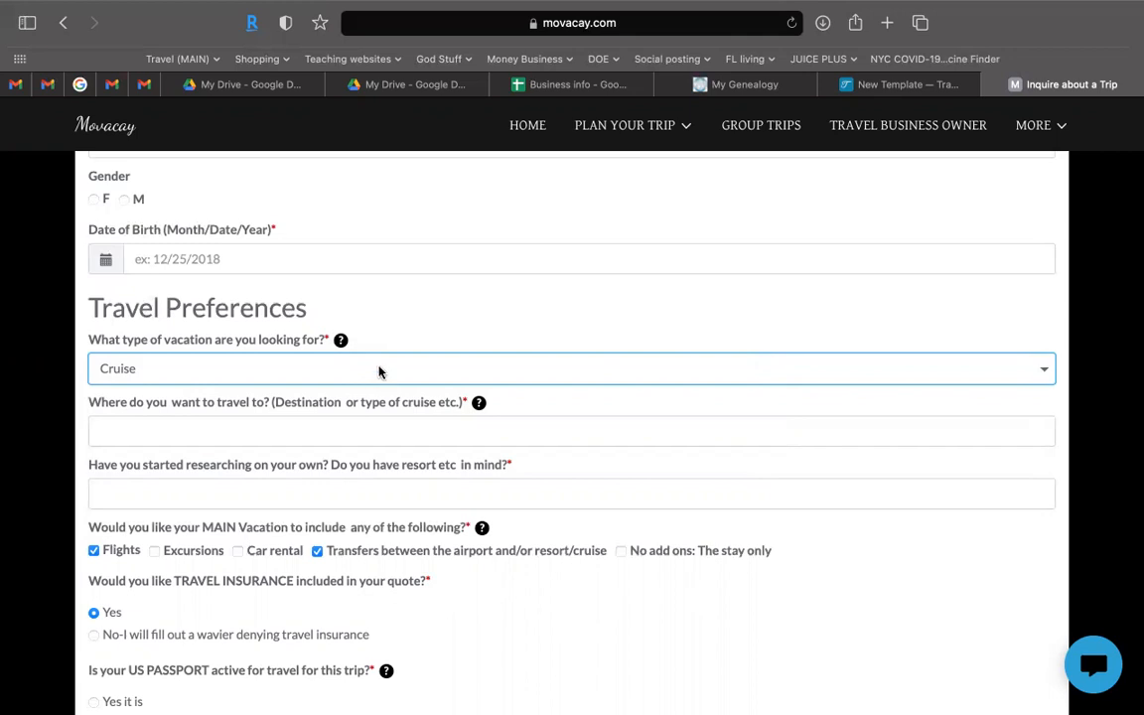
scroll(378, 369, "down", 1)
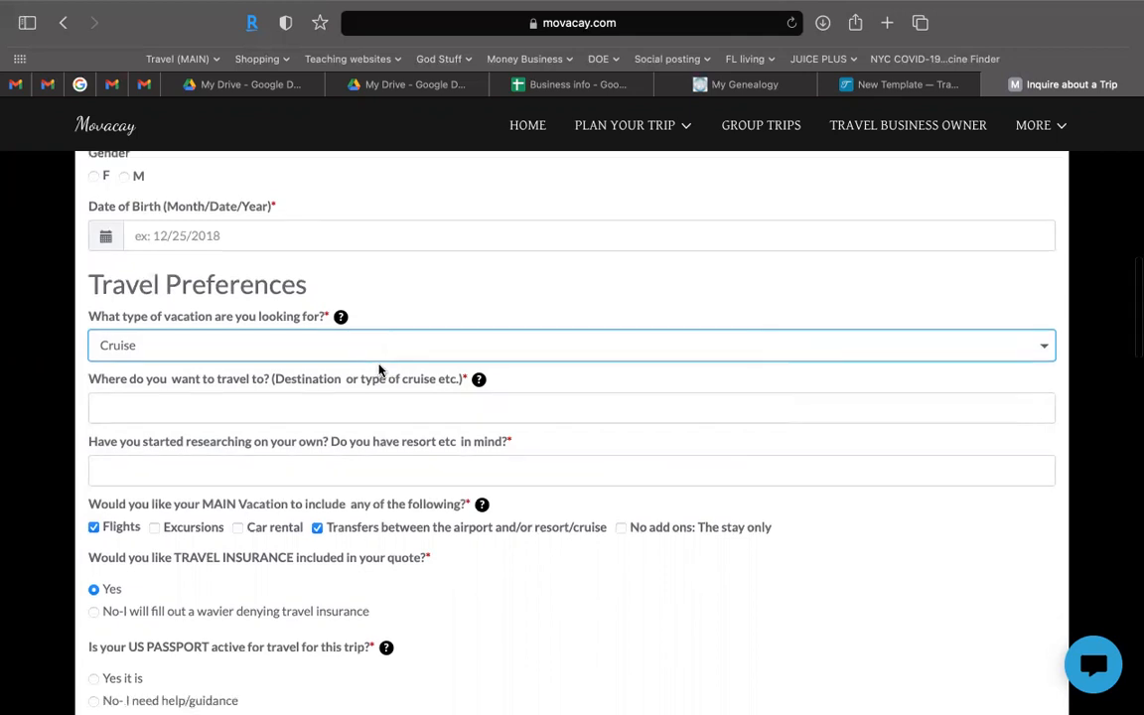
scroll(379, 370, "up", 1)
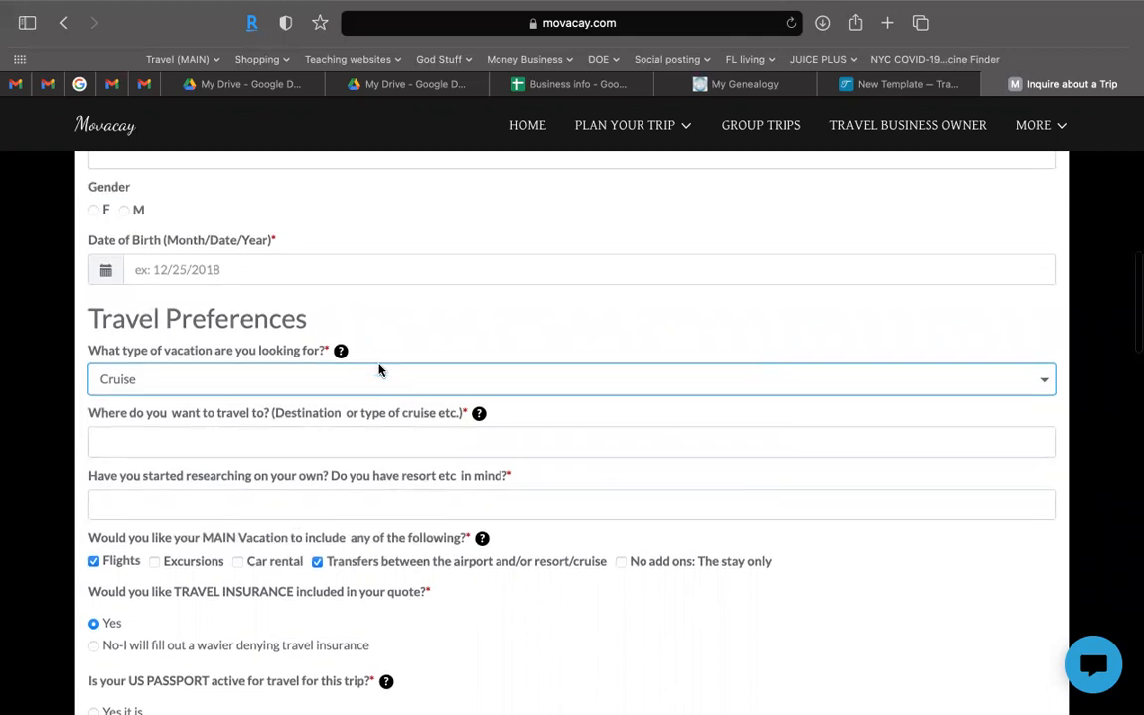
Step: Return to the TravelJoy template, add a Header element and place it directly below the Birthday field
left_click(914, 93)
scroll(953, 188, "up", 10)
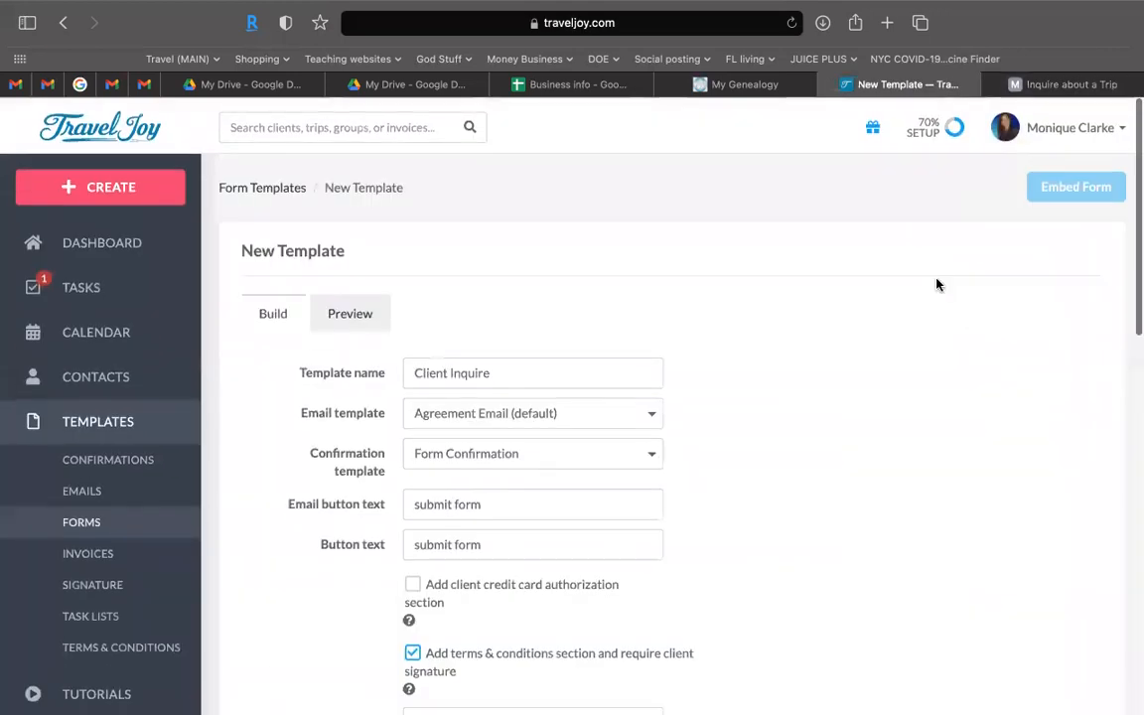
scroll(936, 285, "down", 10)
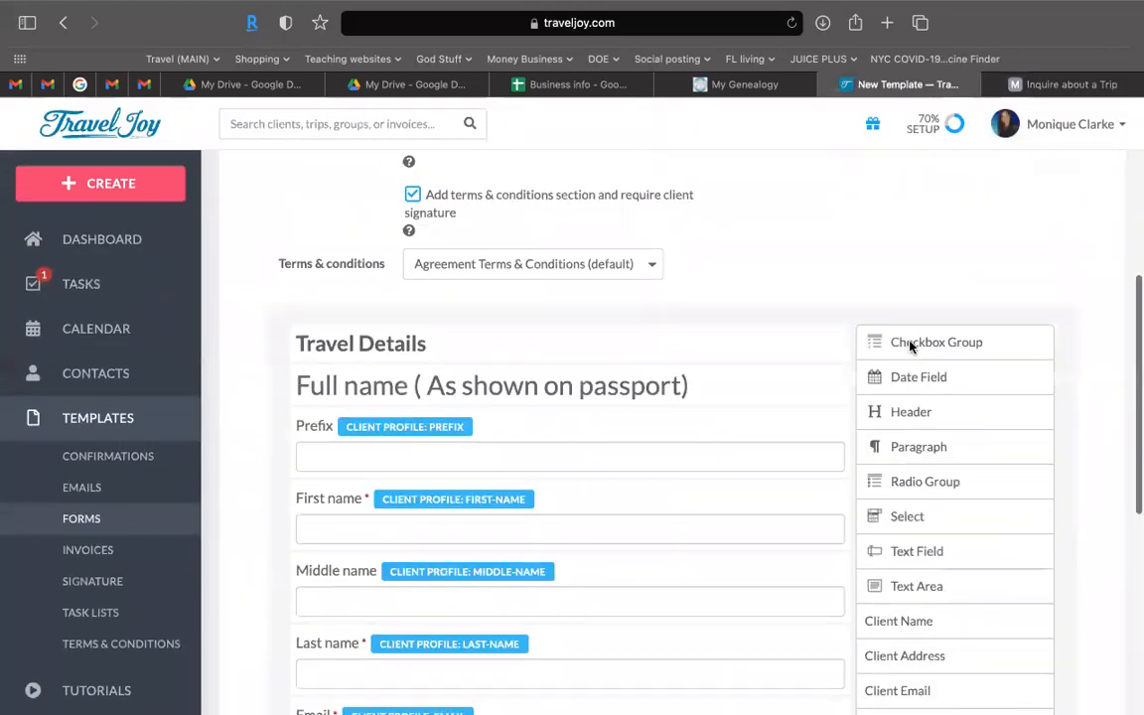
scroll(908, 341, "down", 2)
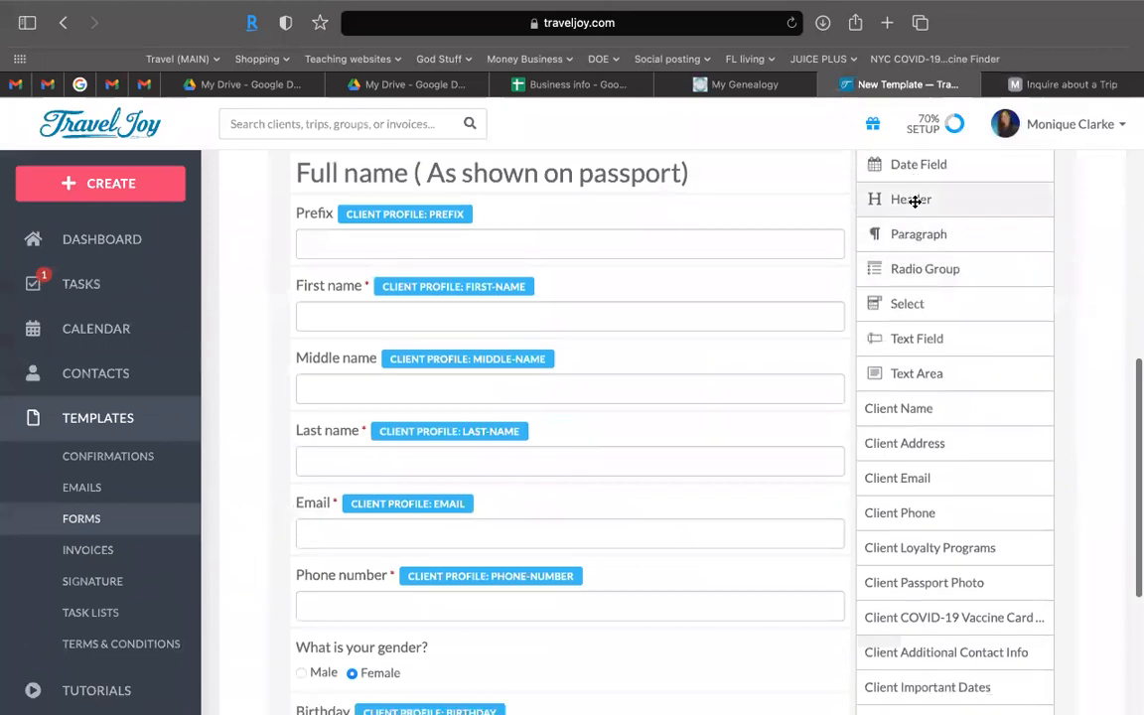
left_click_drag(832, 227, 636, 695)
scroll(636, 376, "down", 1)
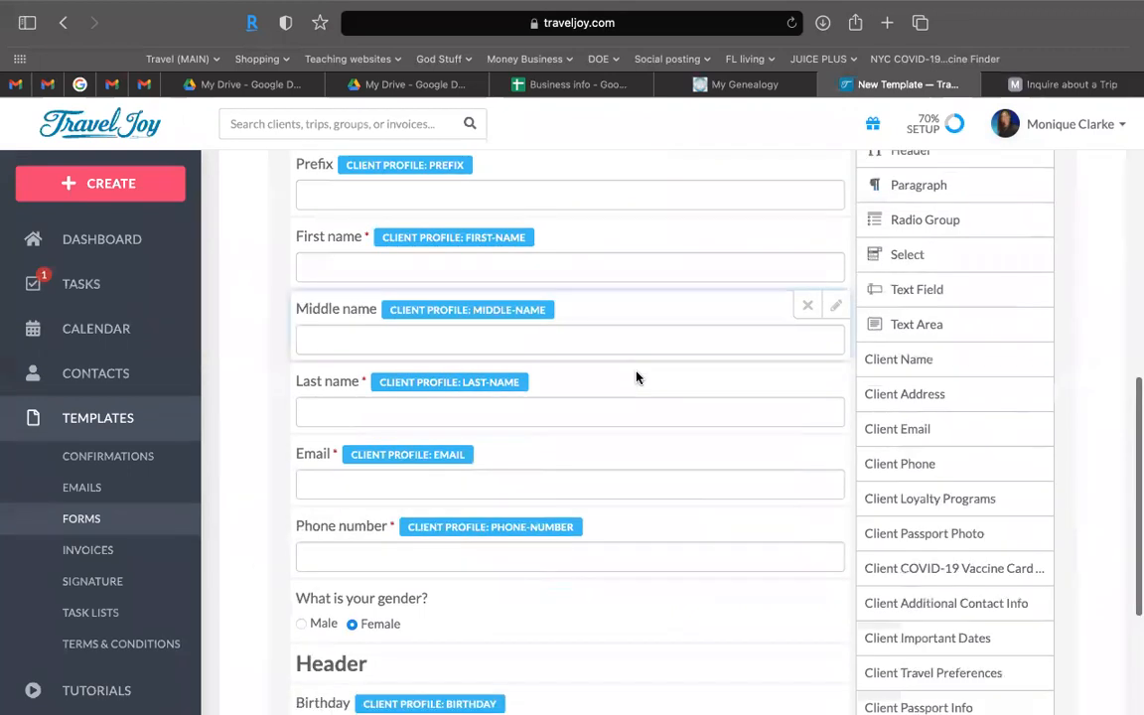
scroll(636, 376, "down", 5)
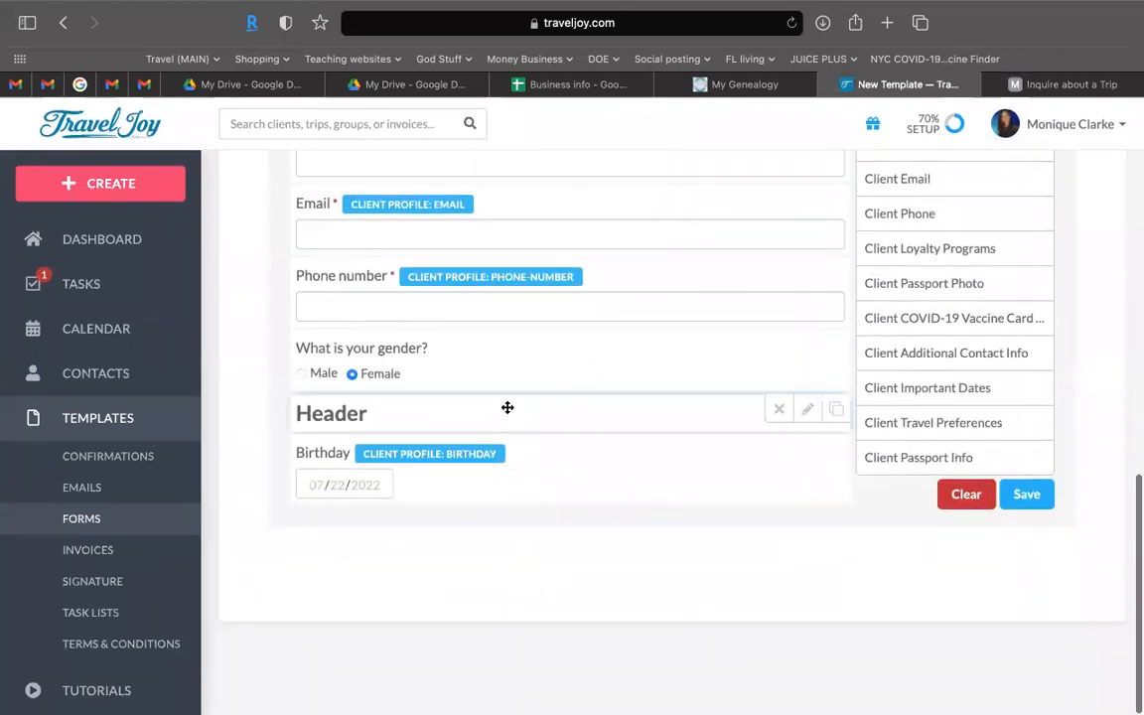
left_click_drag(517, 408, 511, 516)
Step: Compare with the header at the start of the form, and label the new header below Birthday "Travel details"
mouse_move(770, 480)
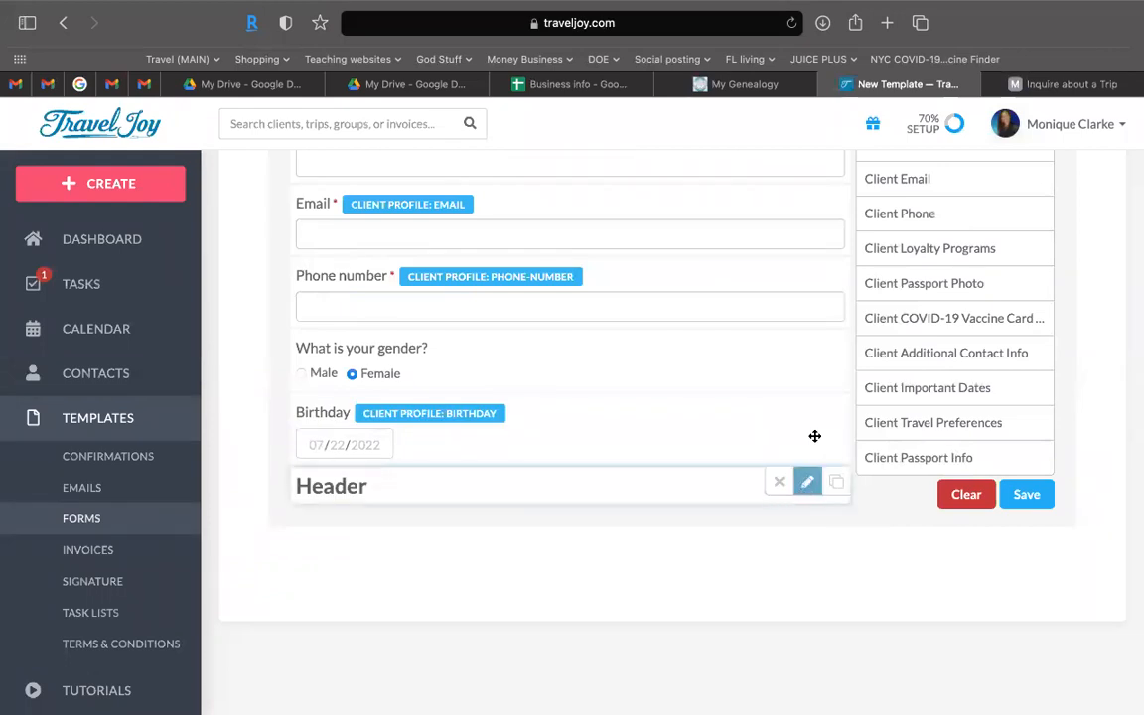
scroll(799, 347, "up", 2)
scroll(798, 352, "up", 10)
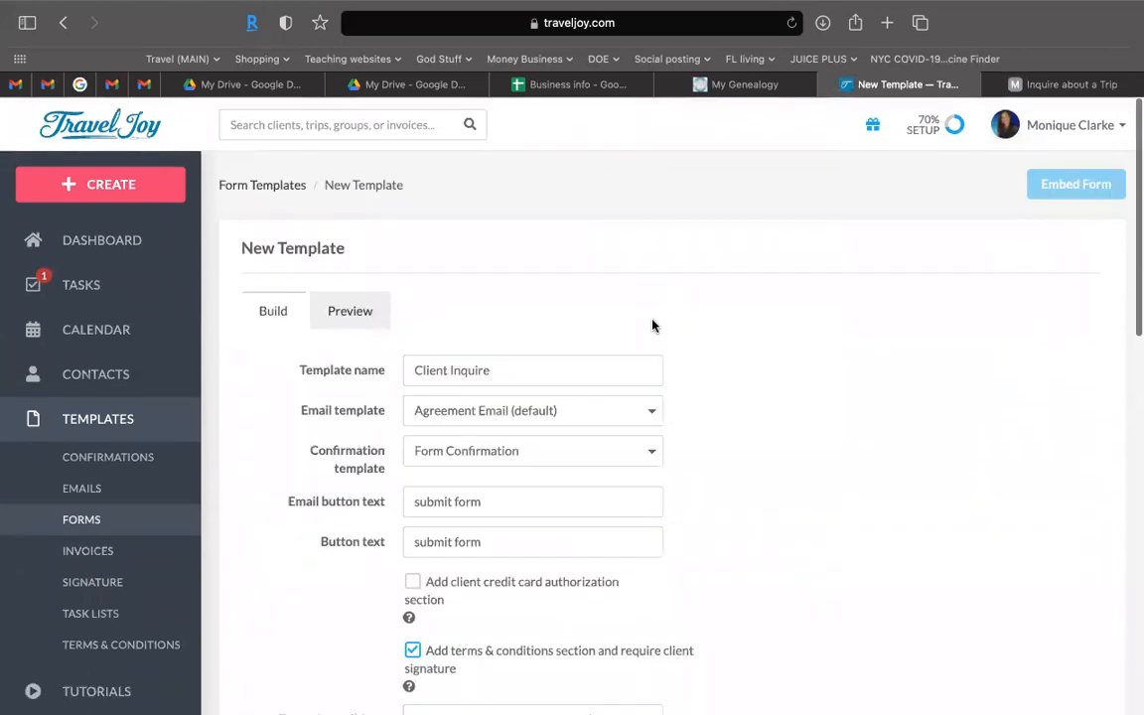
scroll(644, 263, "down", 5)
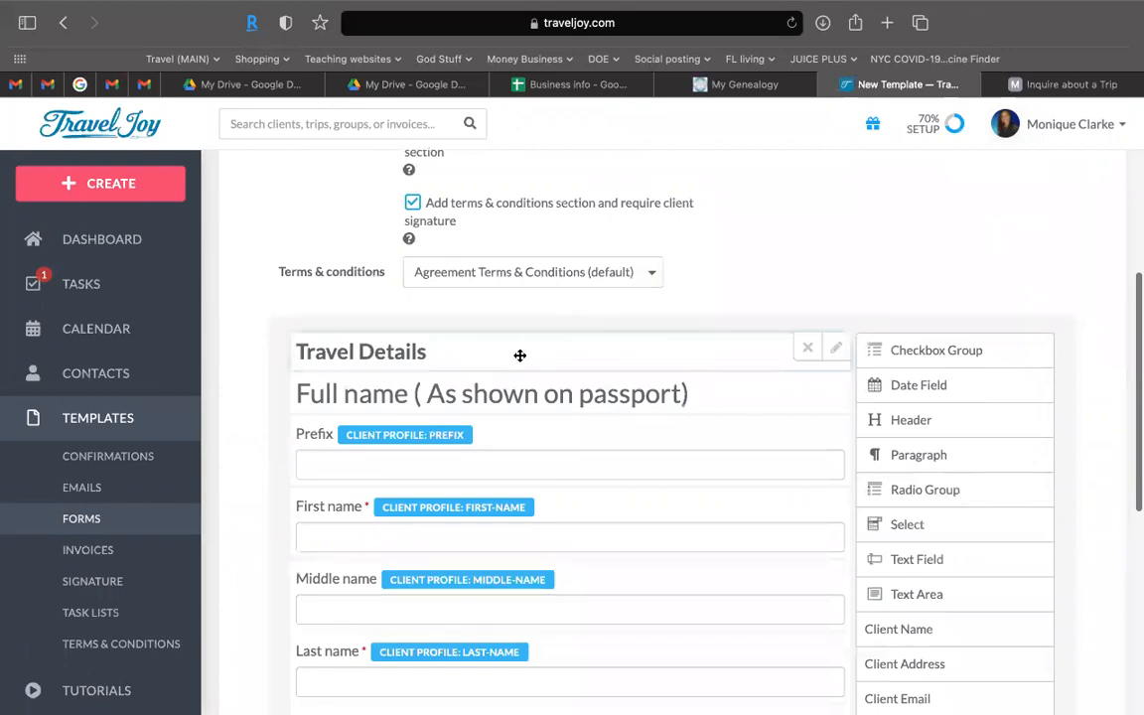
scroll(519, 354, "down", 5)
scroll(806, 479, "down", 5)
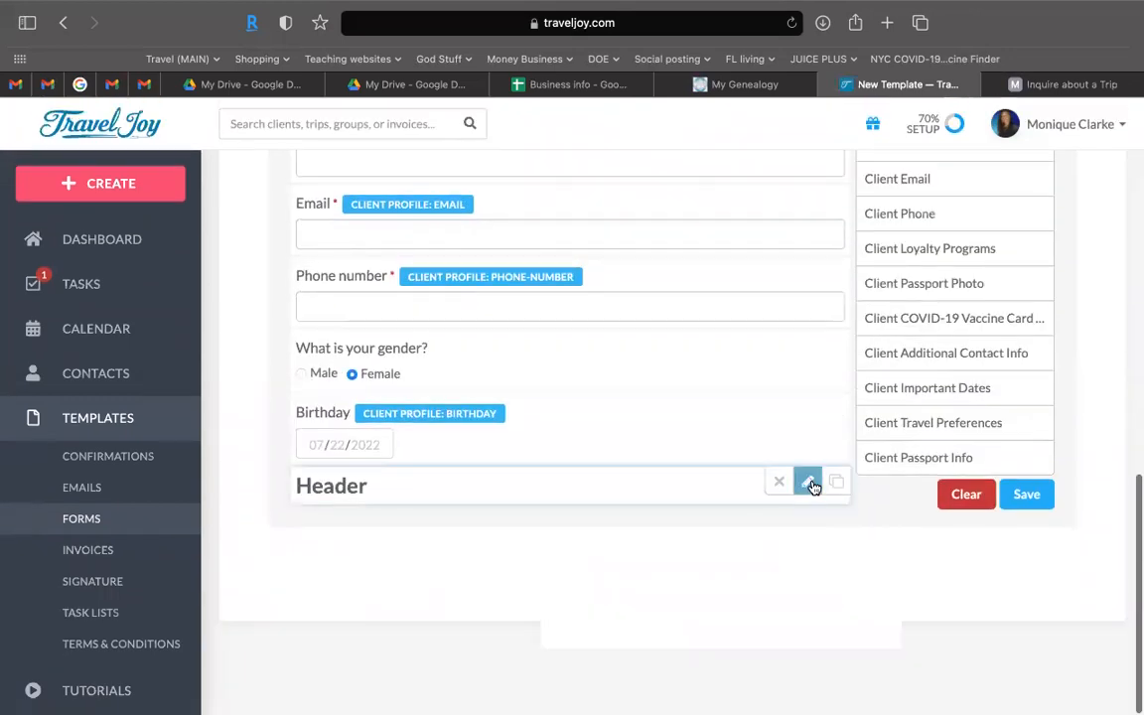
left_click(810, 484)
double_click(514, 526)
type("Travel de")
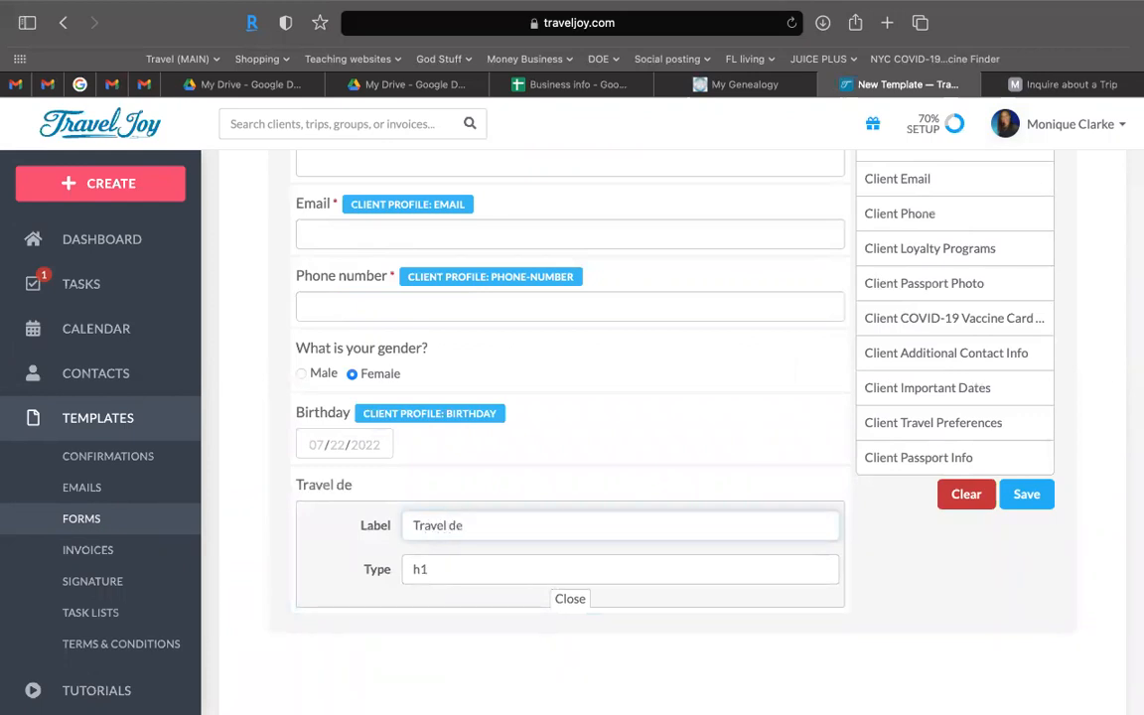
type("tails")
left_click(572, 600)
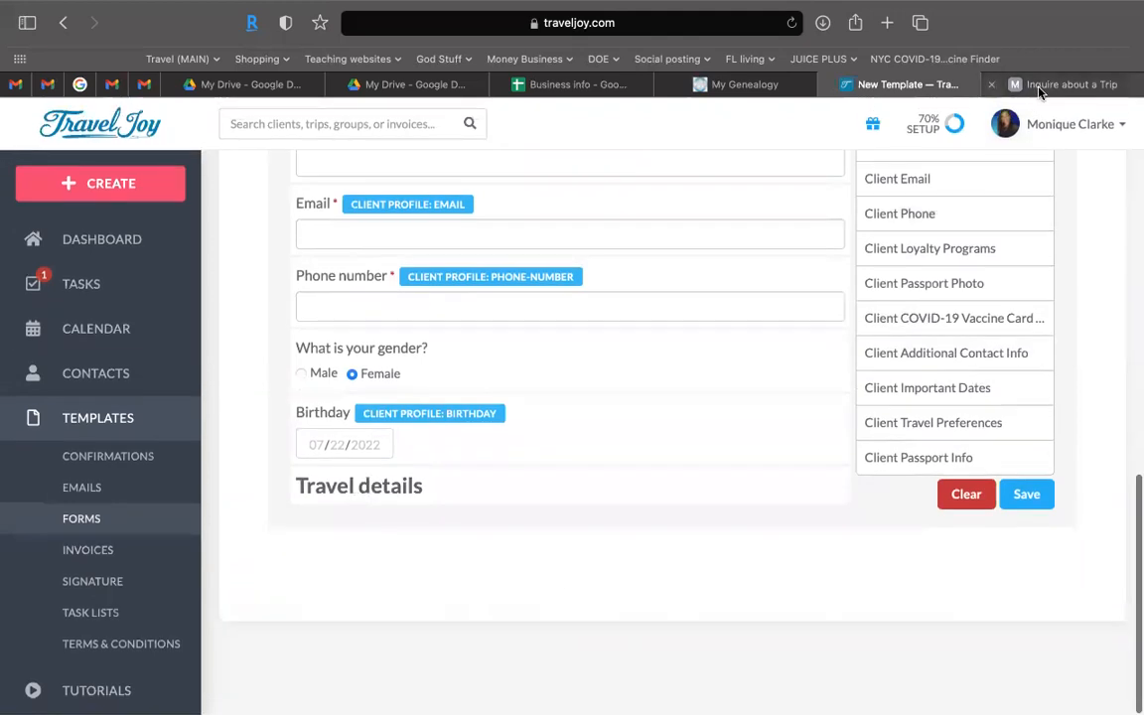
Step: Check the vacation type question on the Movacay form, and add a Select field below the Travel details header in the TravelJoy template
left_click(1040, 91)
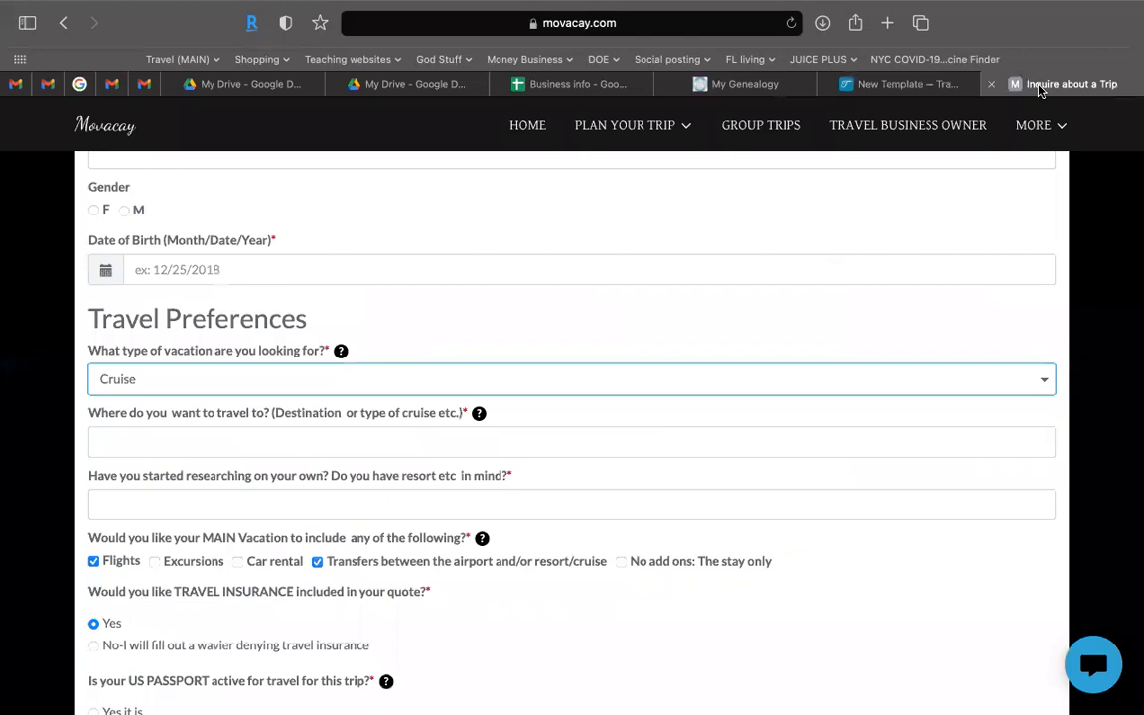
scroll(592, 428, "down", 2)
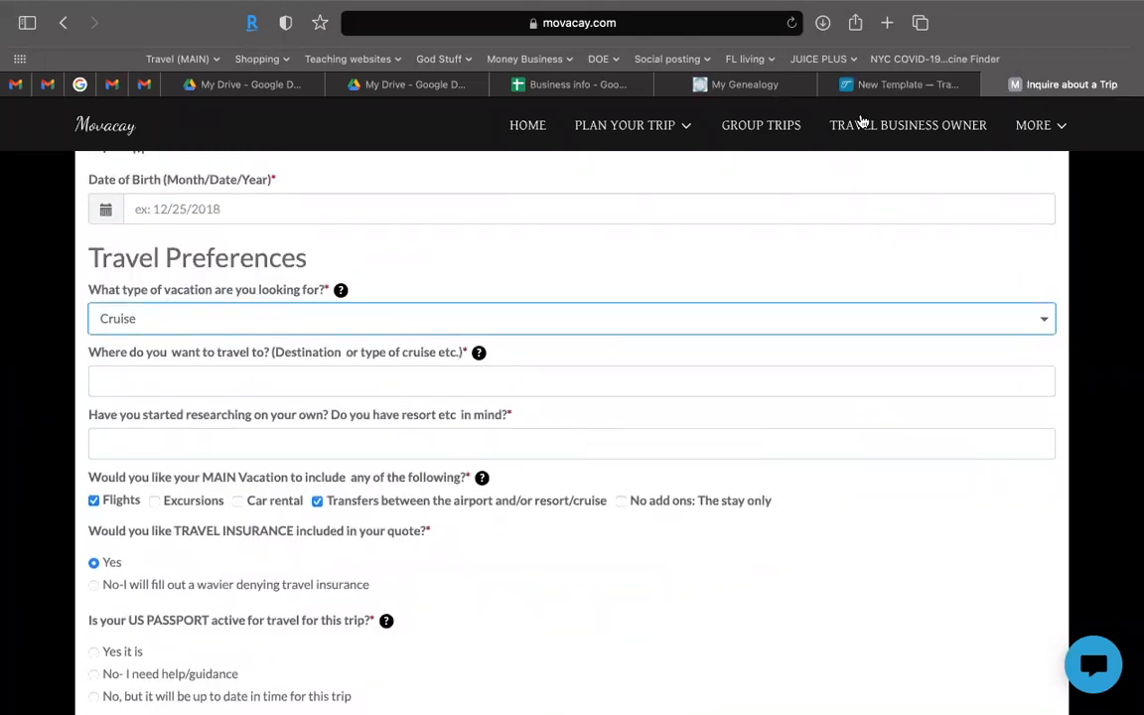
left_click(874, 89)
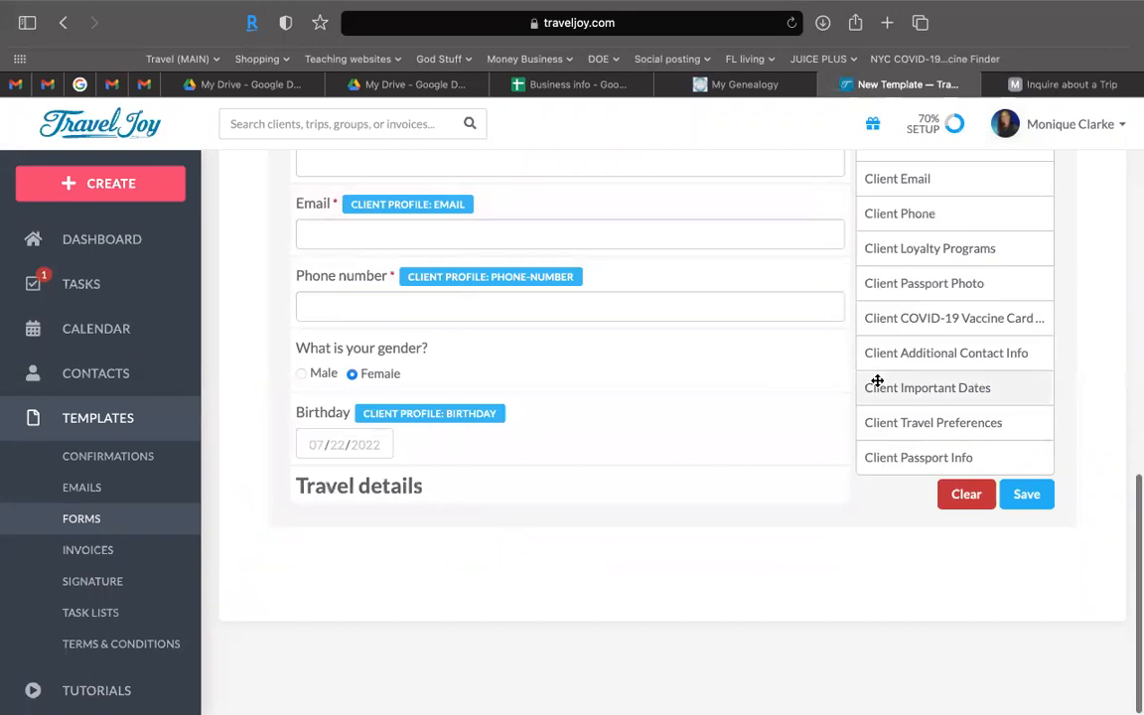
scroll(875, 377, "up", 1)
scroll(927, 339, "up", 1)
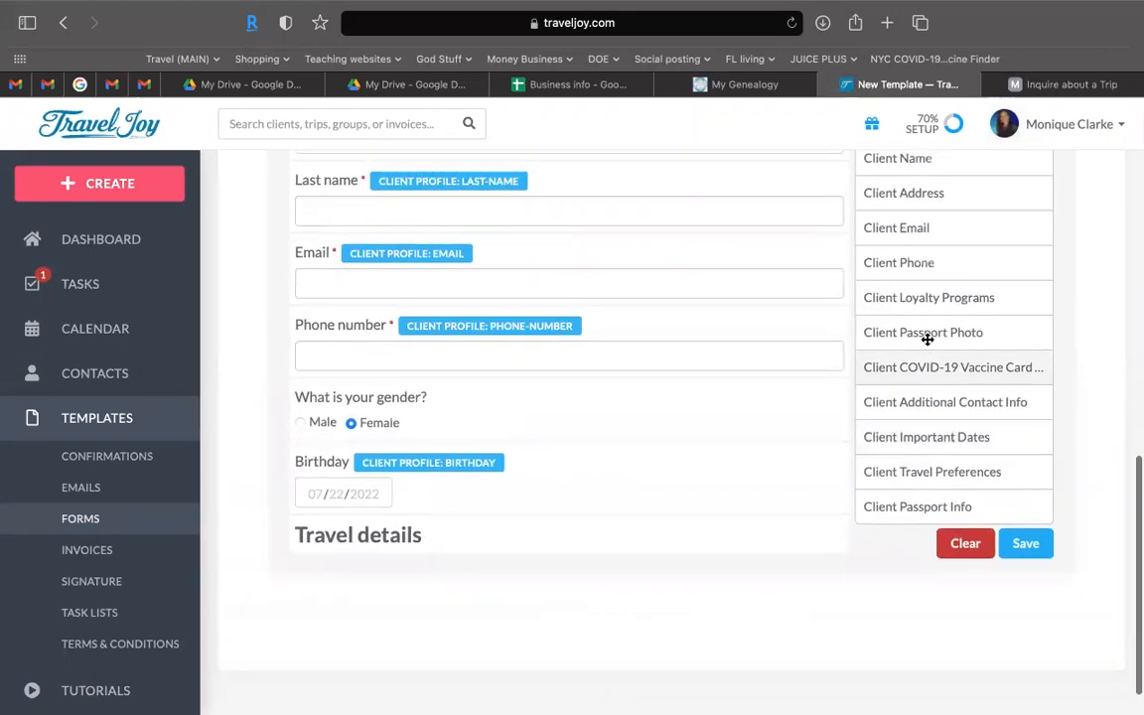
scroll(928, 340, "up", 5)
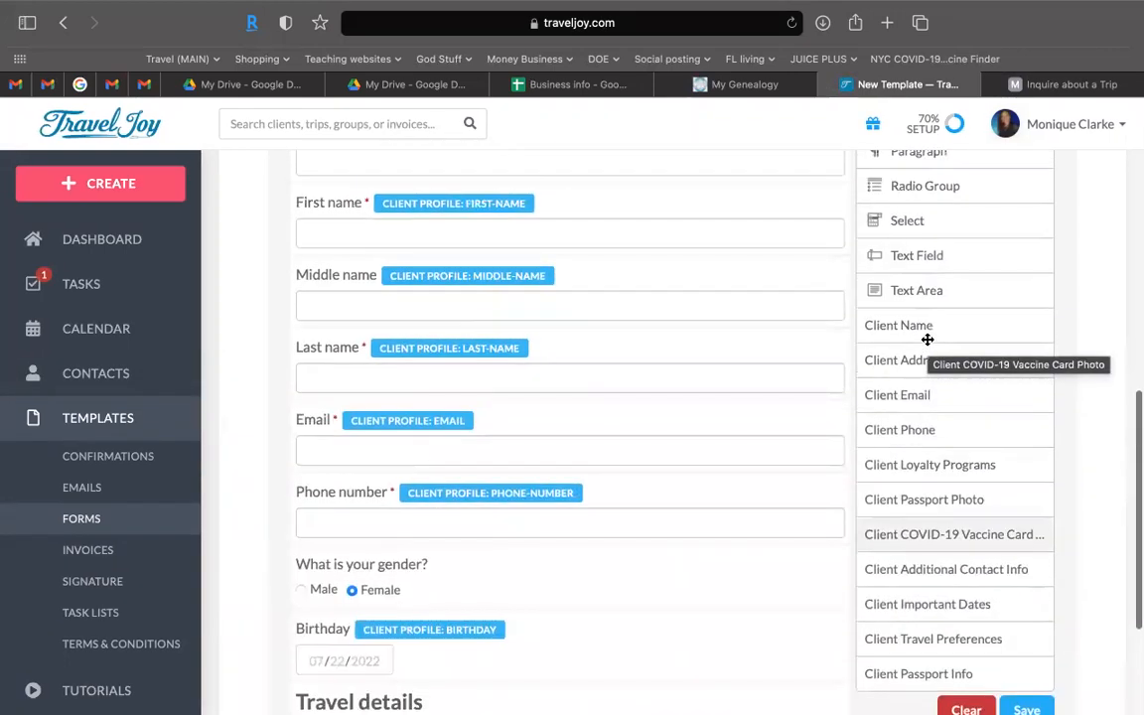
scroll(928, 340, "up", 1)
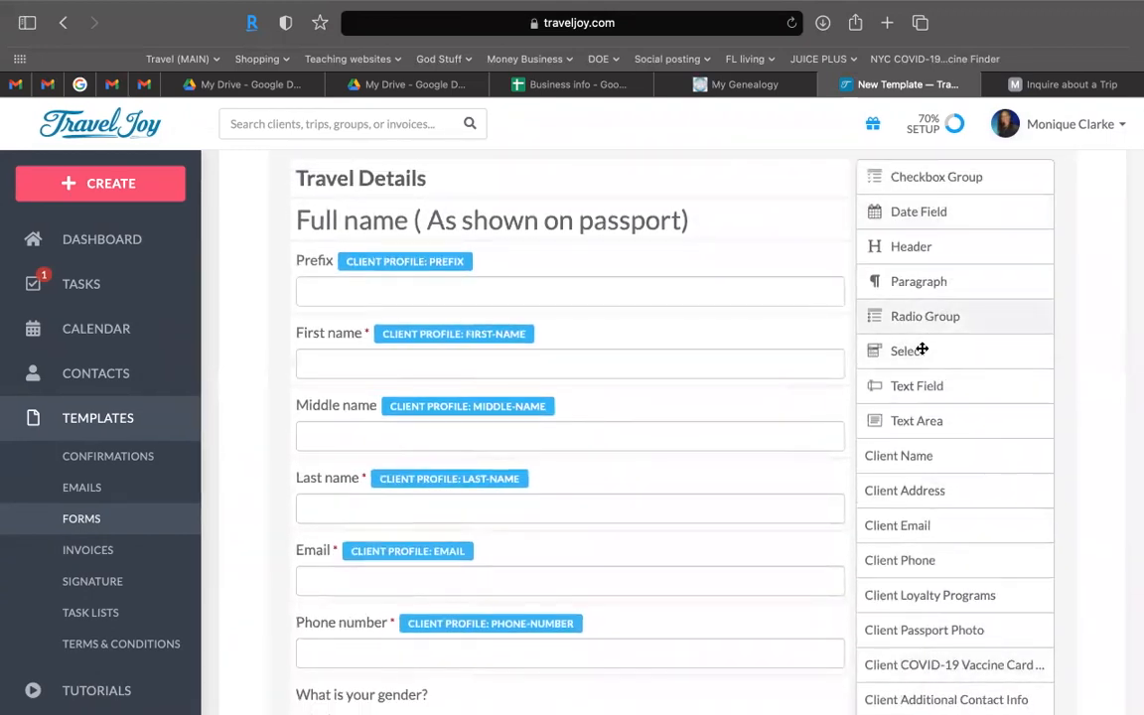
scroll(923, 348, "down", 2)
scroll(899, 349, "down", 2)
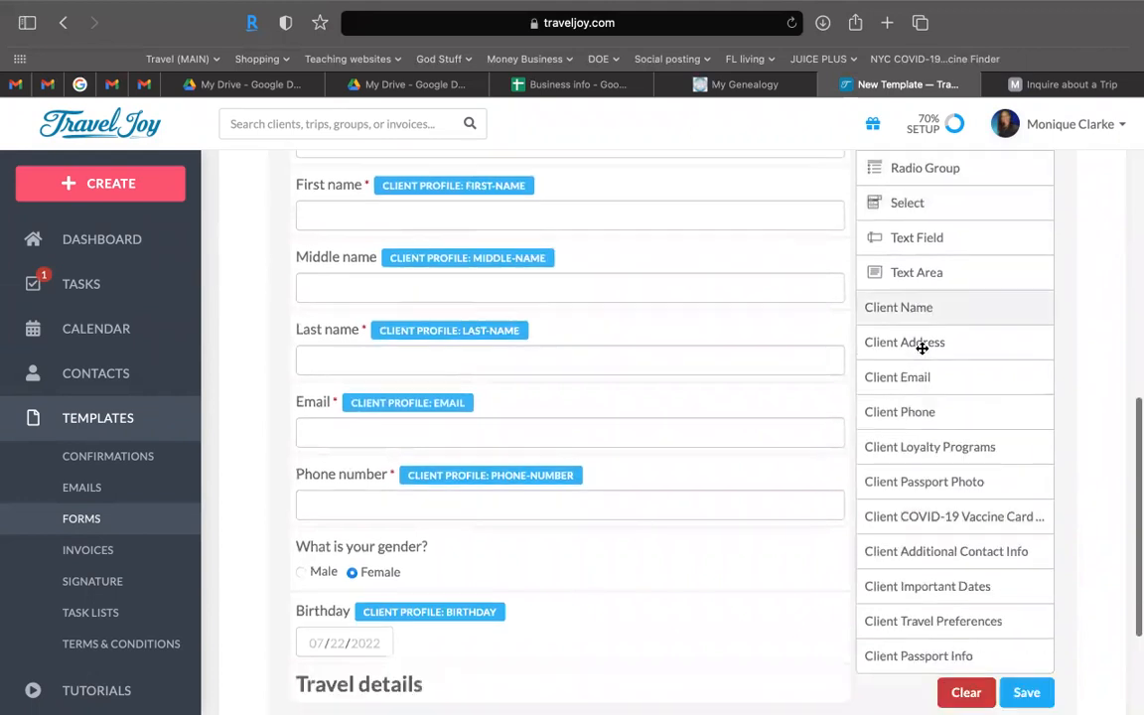
left_click_drag(894, 167, 605, 633)
scroll(602, 632, "down", 3)
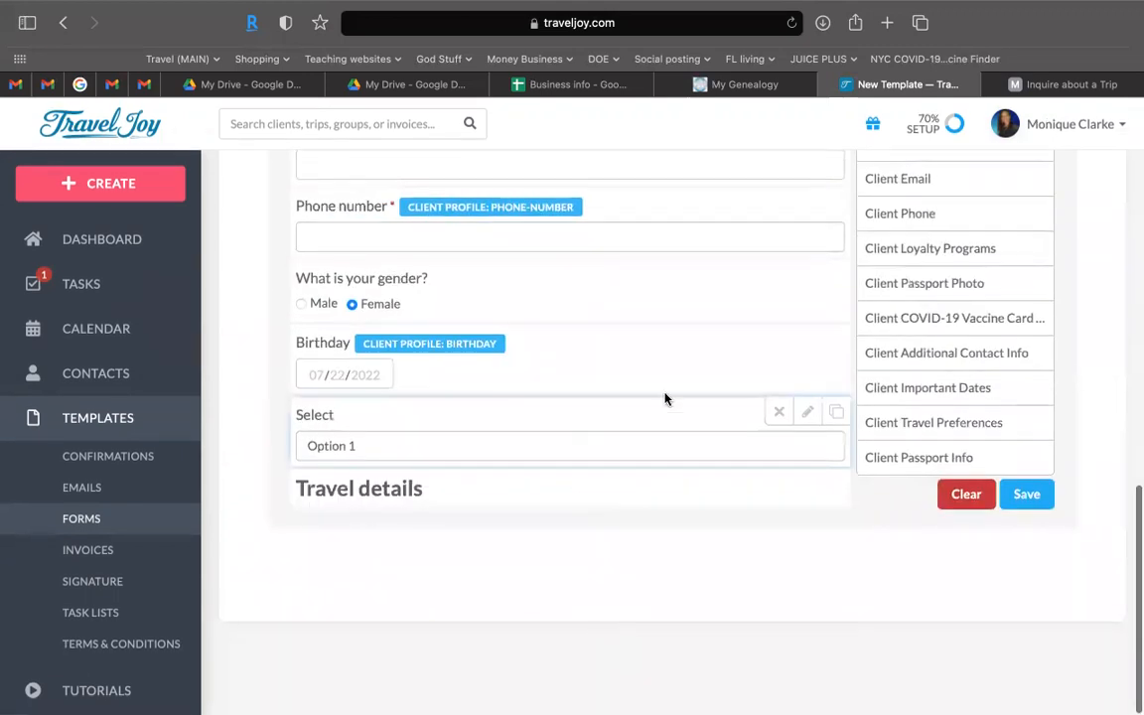
left_click_drag(648, 411, 625, 516)
scroll(626, 516, "down", 2)
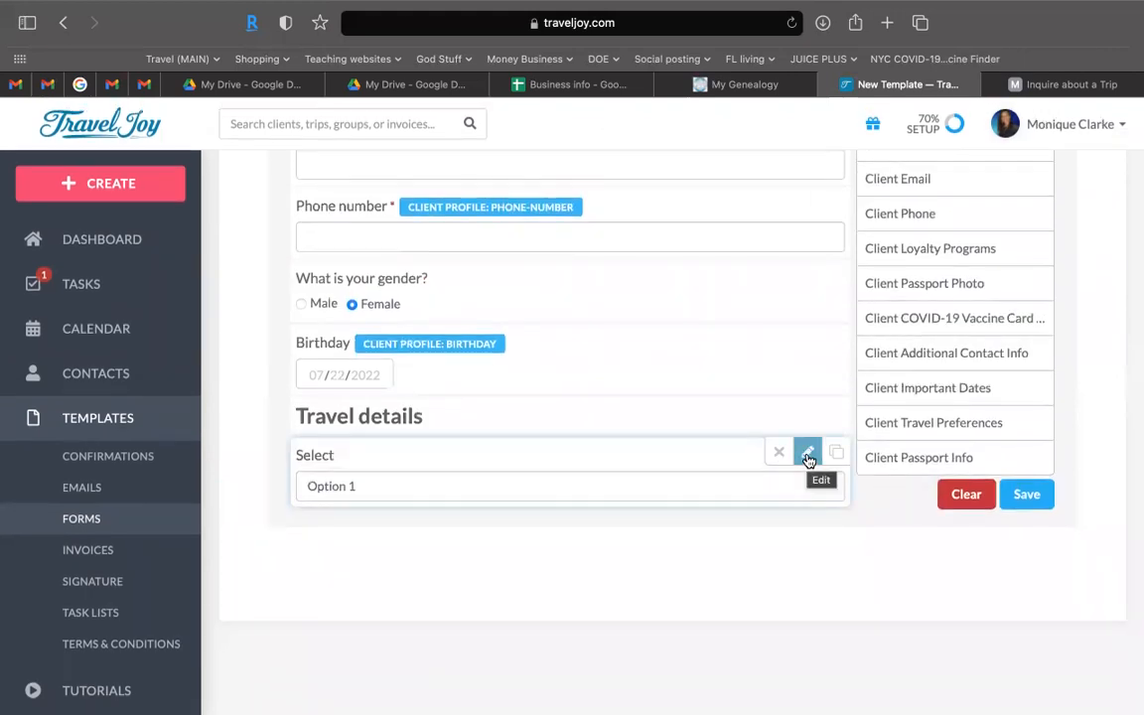
Step: Label the new Select field "What type of vacation are you looking for?"
left_click(807, 456)
scroll(807, 459, "down", 5)
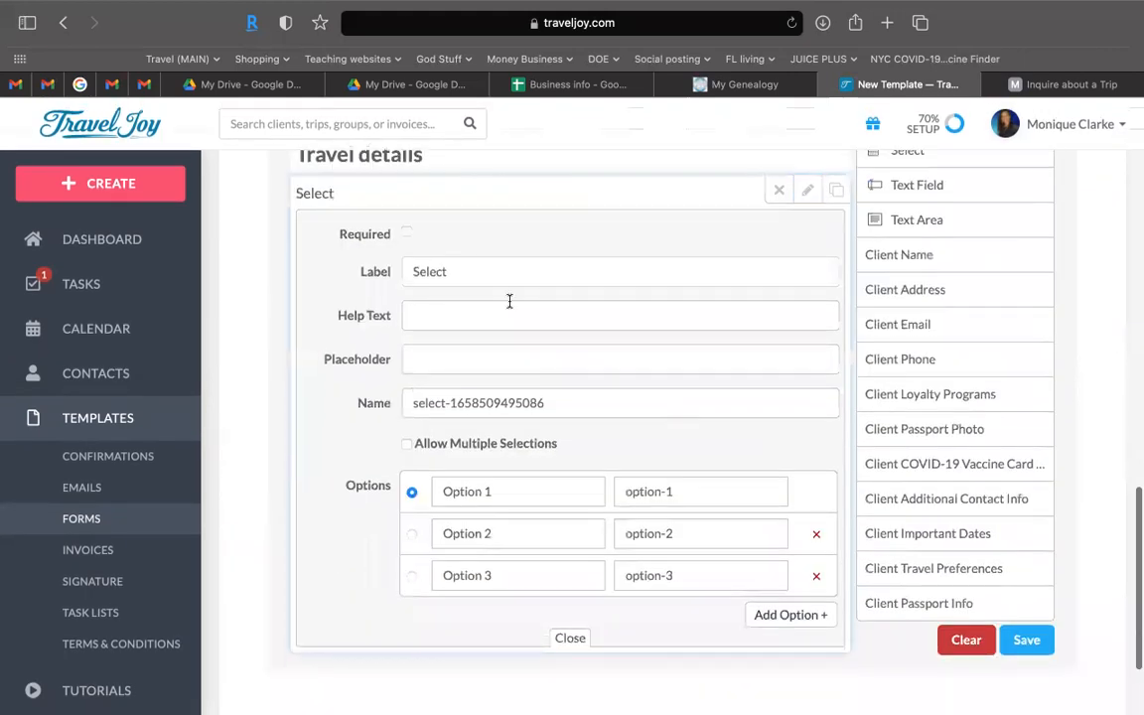
left_click_drag(477, 270, 325, 259)
type("What y")
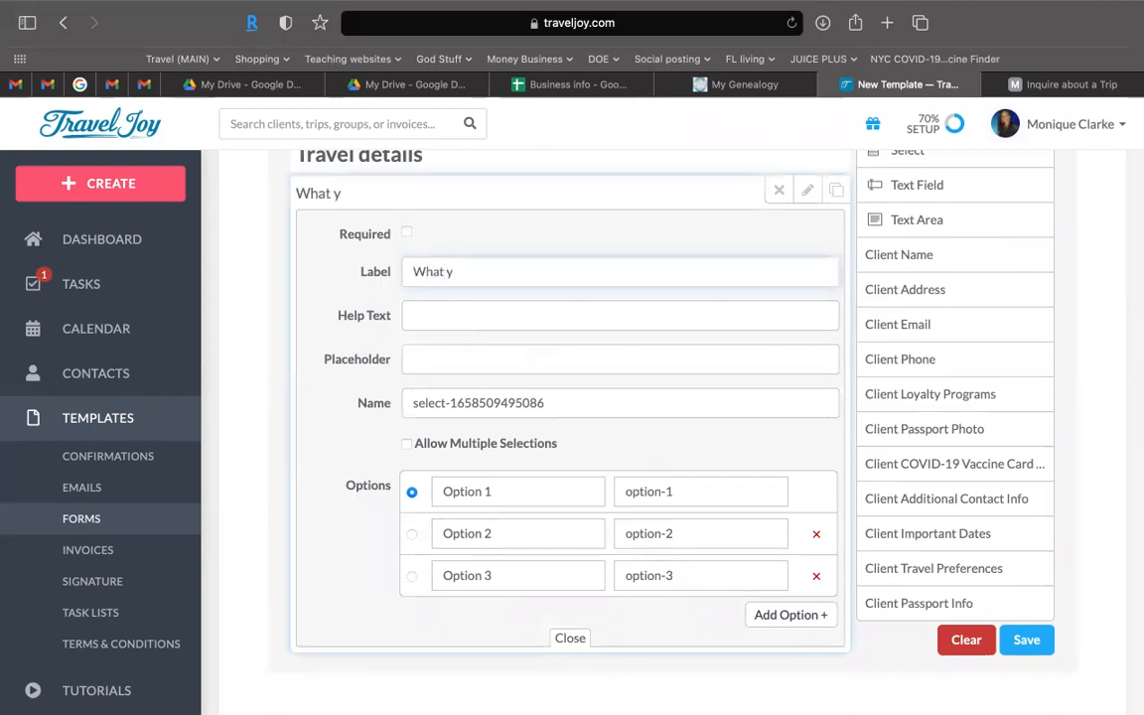
key("BackSpace")
type("type of vac")
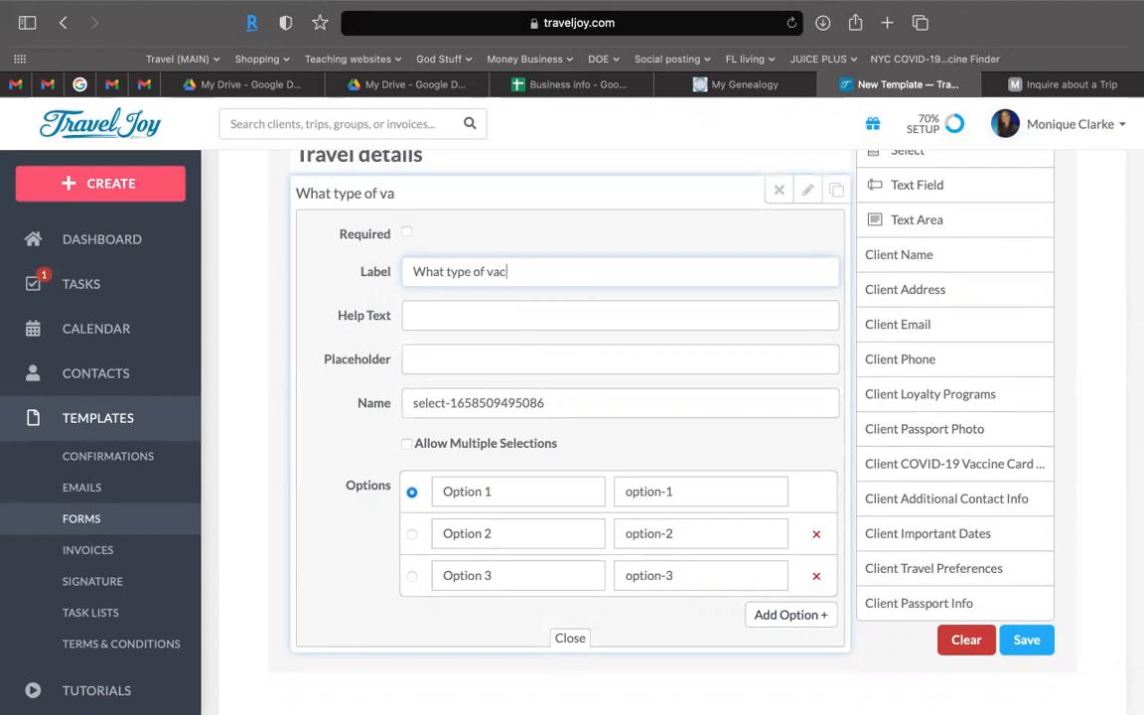
type("ation are you ")
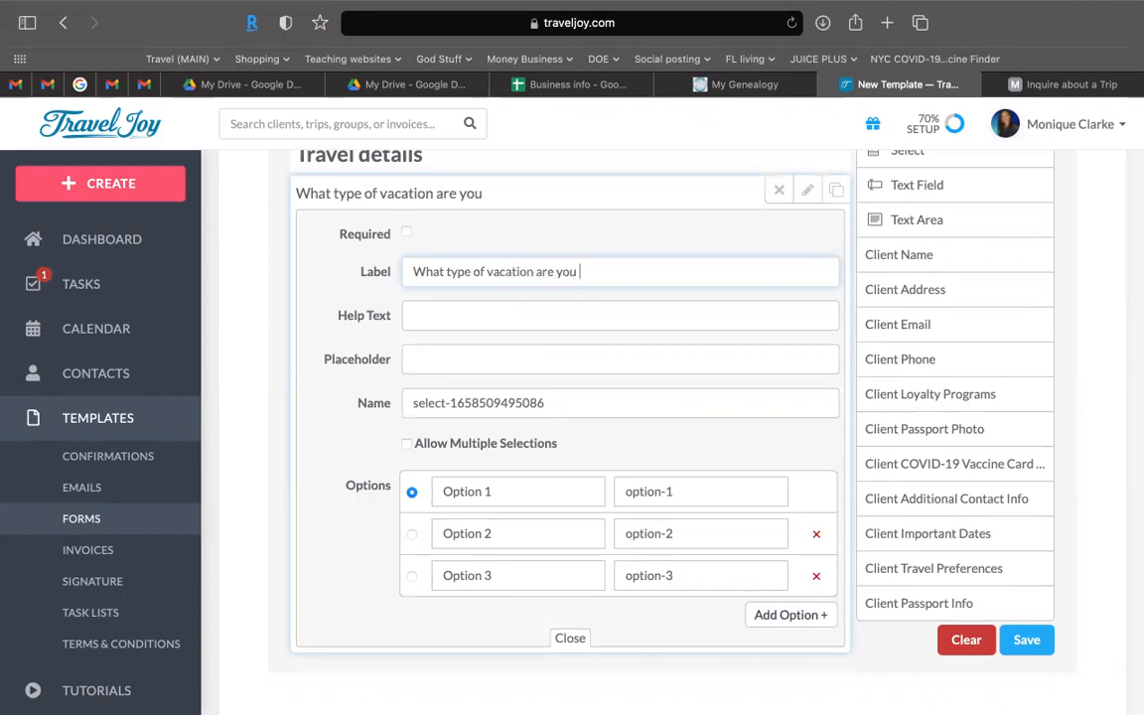
type("looking for?")
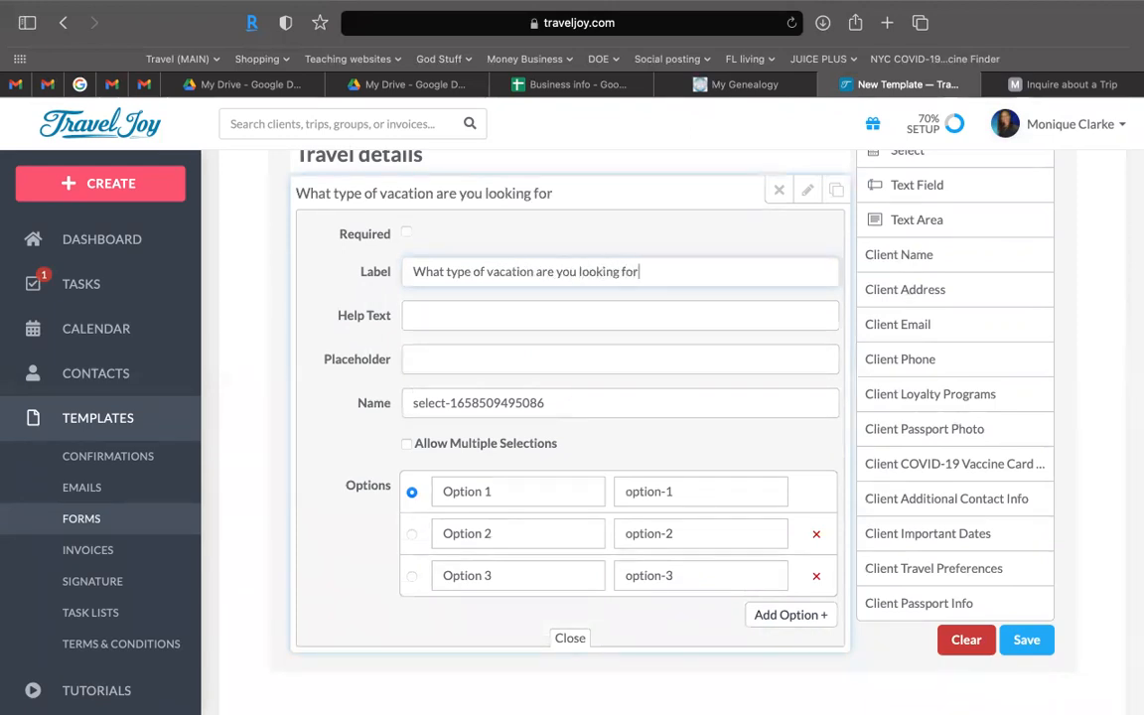
Step: Make the vacation type question required and name its first option "Cruise"
left_click(409, 233)
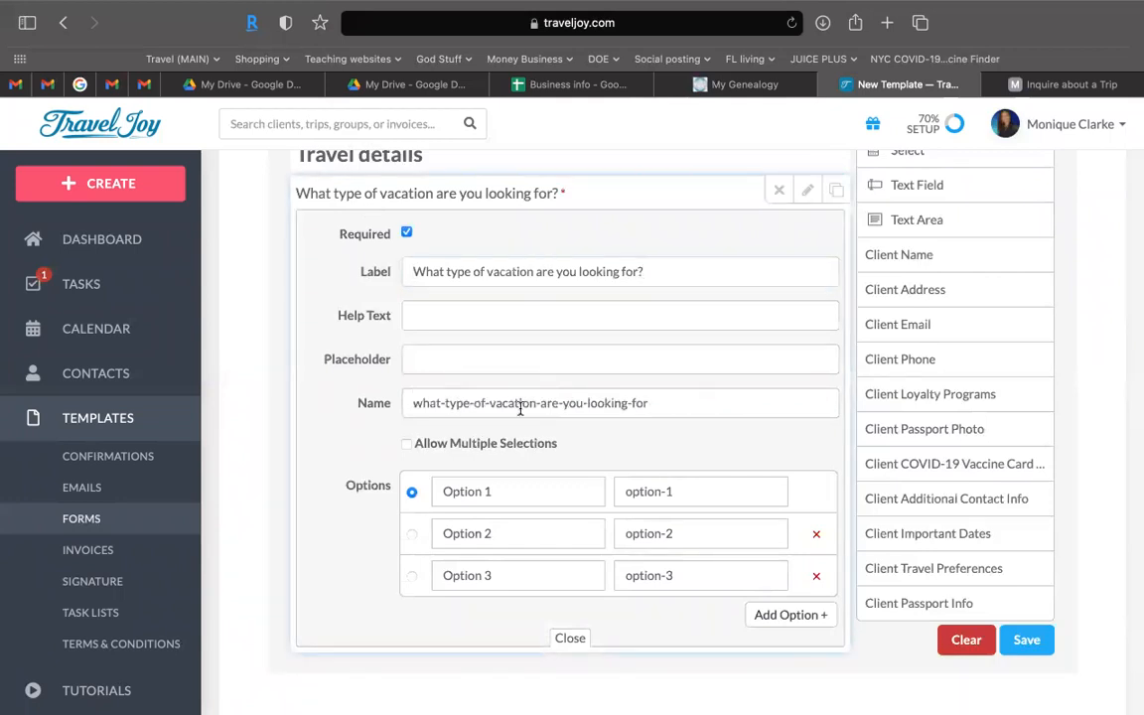
scroll(520, 409, "down", 2)
left_click_drag(511, 377, 281, 374)
type("Cru")
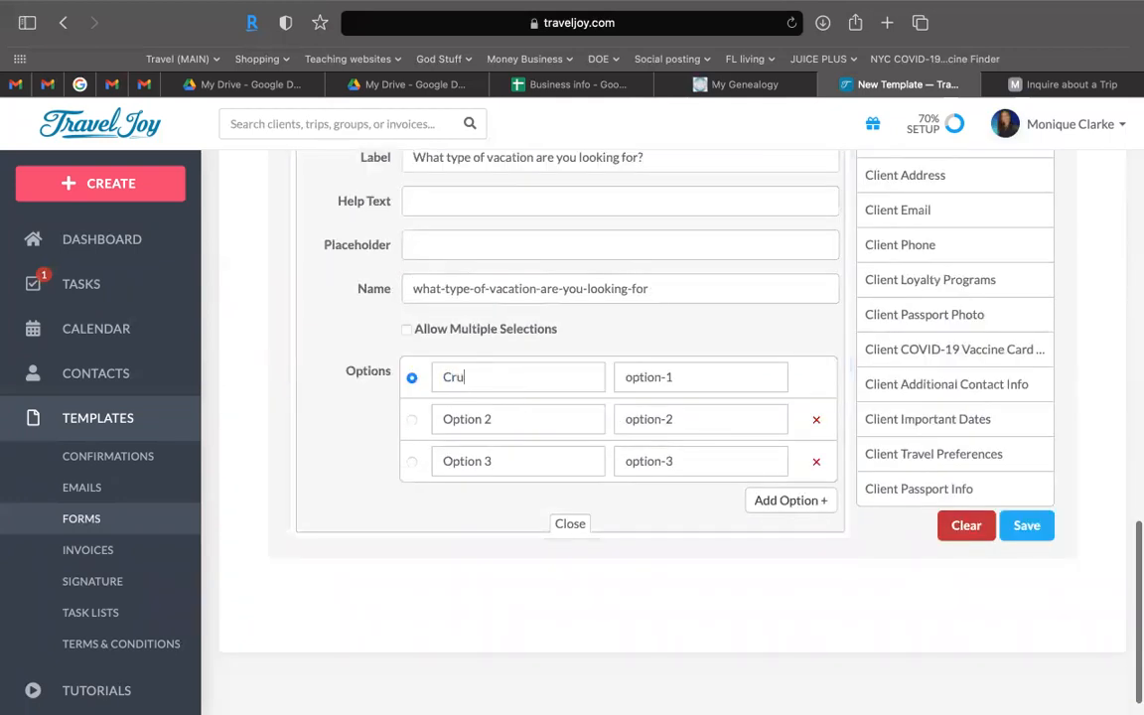
type("ise")
Step: Name the second and third options "All inclusive" and "Weddings", close the field settings and preview the choices
left_click_drag(542, 418, 276, 418)
type("All inc")
type("lsuiv")
key("BackSpace")
key("BackSpace")
key("BackSpace")
key("BackSpace")
type("usive")
left_click_drag(529, 460, 408, 460)
type("Weddings")
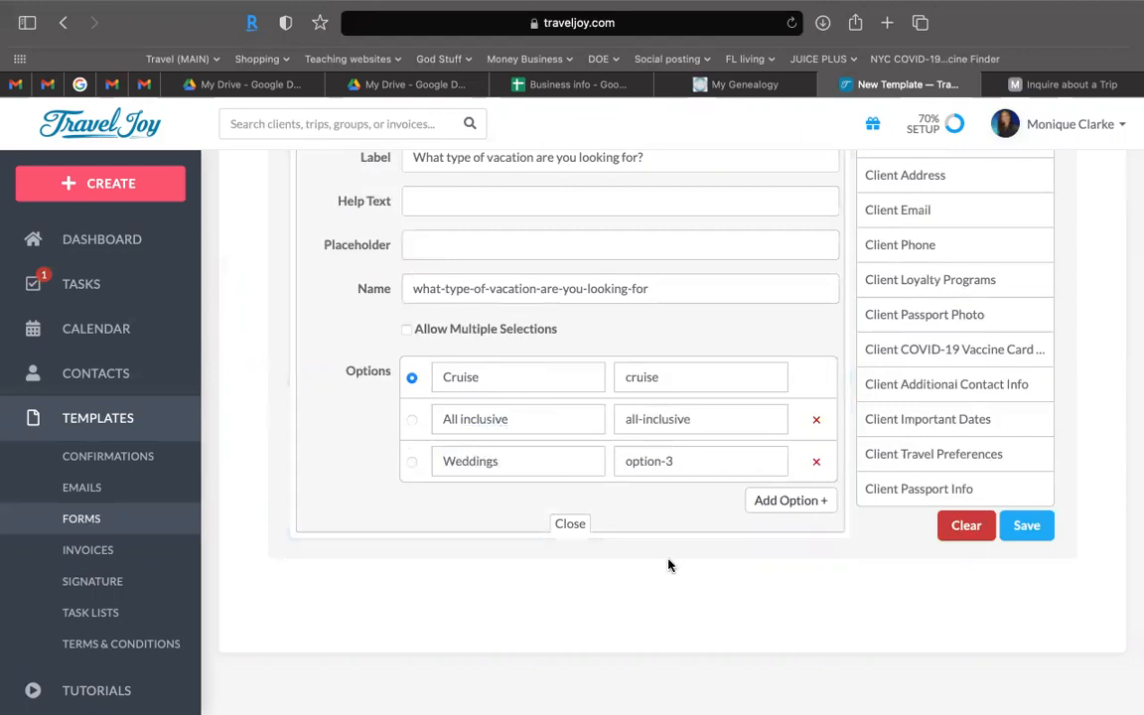
left_click(568, 524)
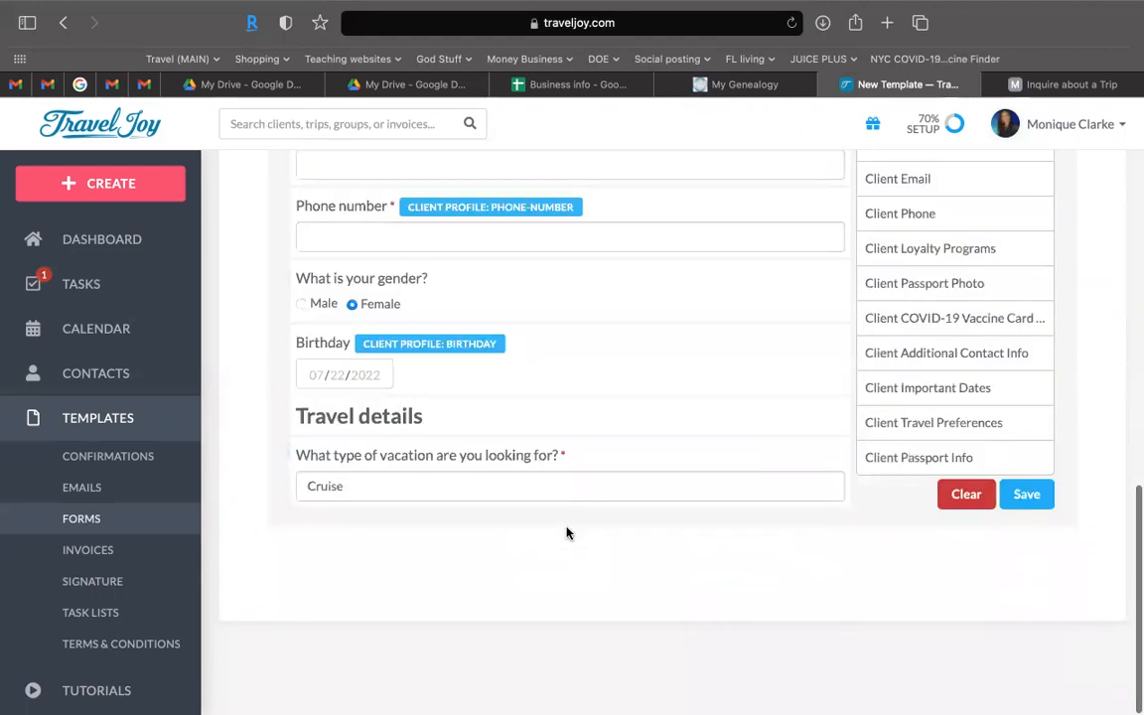
left_click(616, 486)
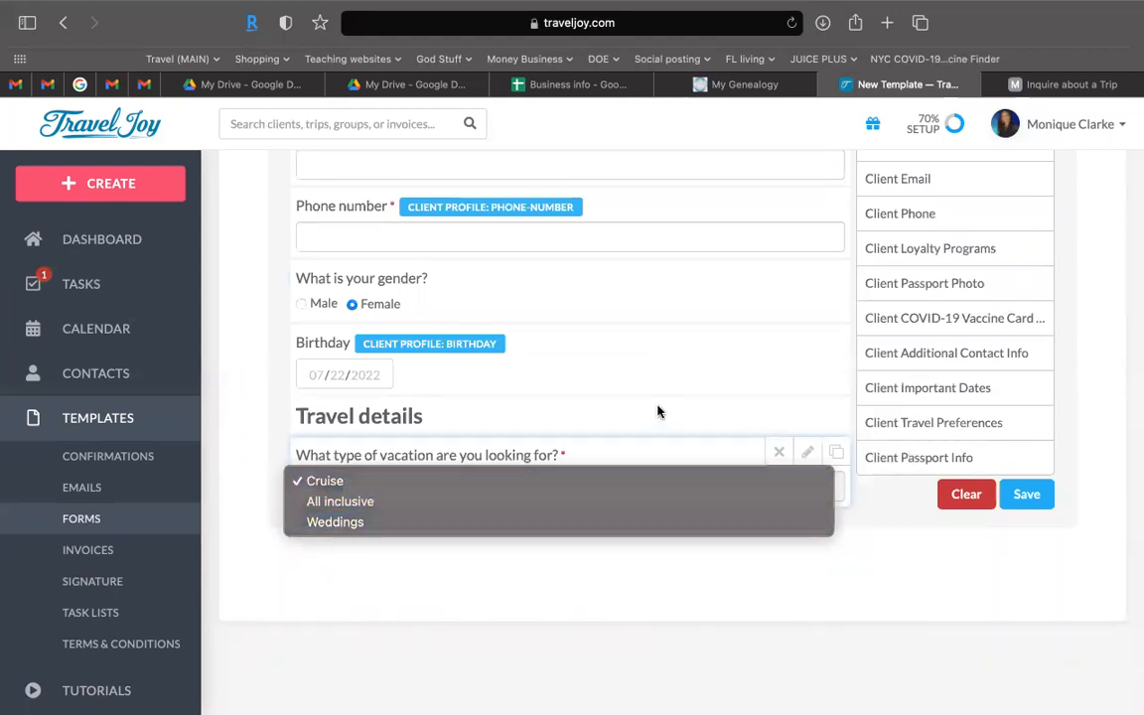
left_click(585, 487)
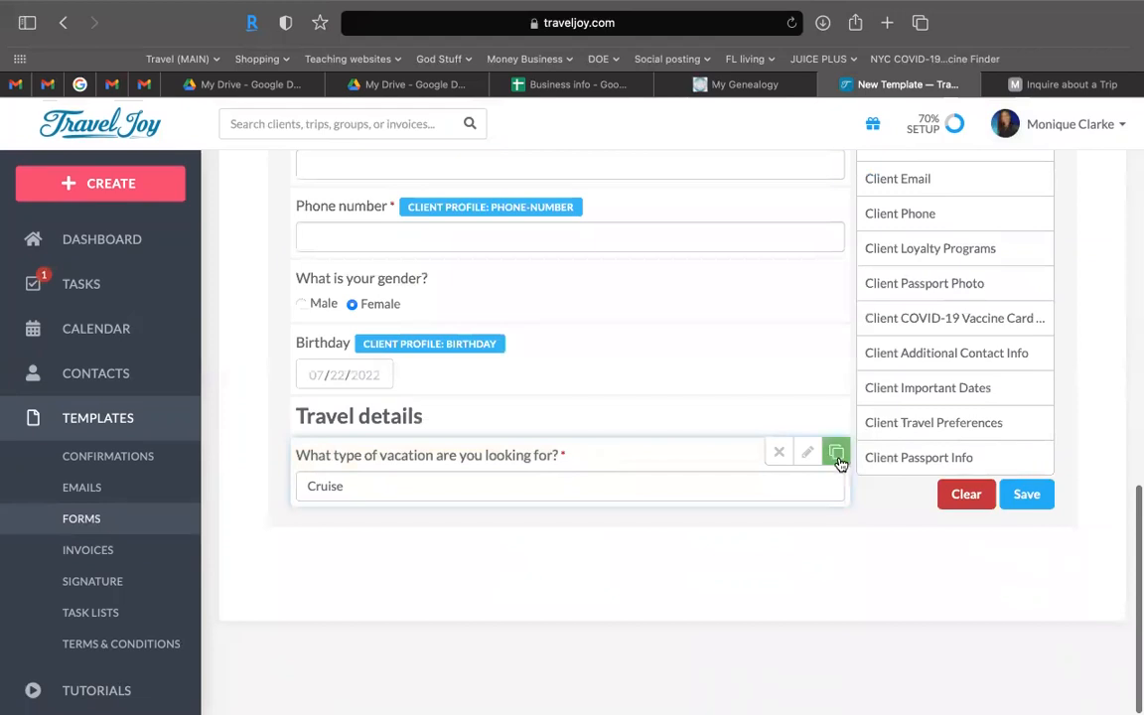
Step: Switch to the Movacay form, try the vacation add-on and travel insurance choices, and review the passport, date and airport questions
left_click(1035, 88)
scroll(572, 434, "down", 2)
scroll(572, 440, "up", 1)
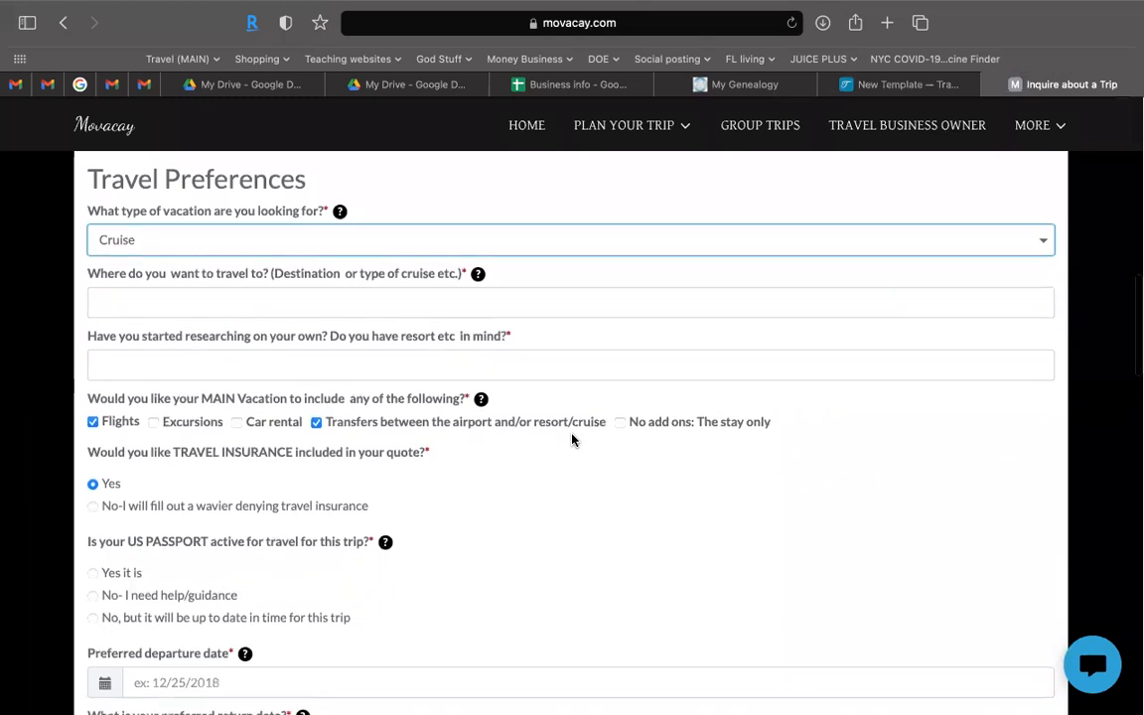
scroll(308, 501, "up", 2)
left_click(316, 471)
left_click(237, 470)
left_click(154, 469)
left_click(93, 470)
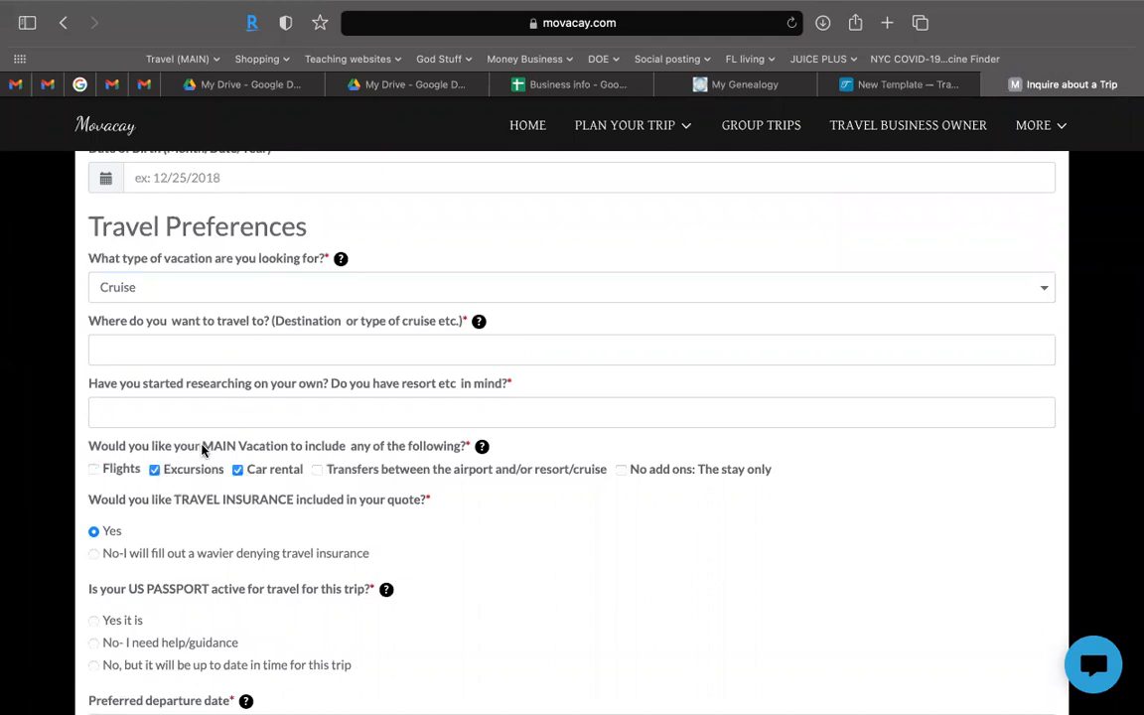
left_click(320, 471)
left_click(154, 470)
left_click(237, 470)
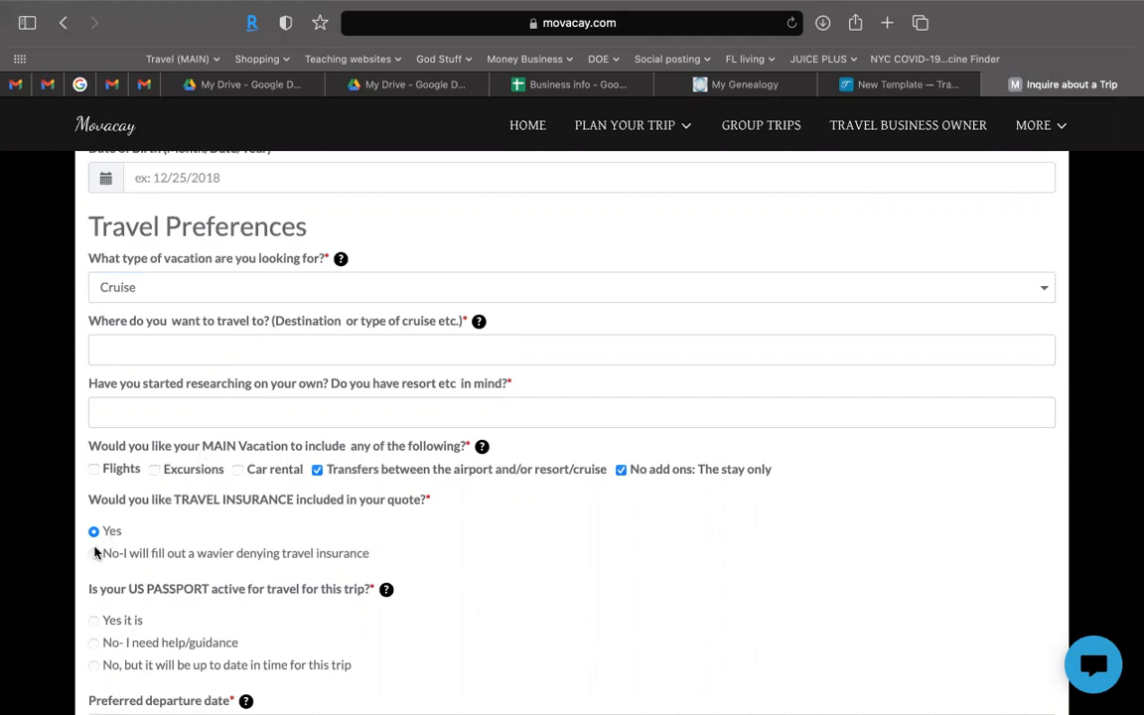
left_click(95, 554)
left_click(95, 533)
scroll(206, 334, "up", 2)
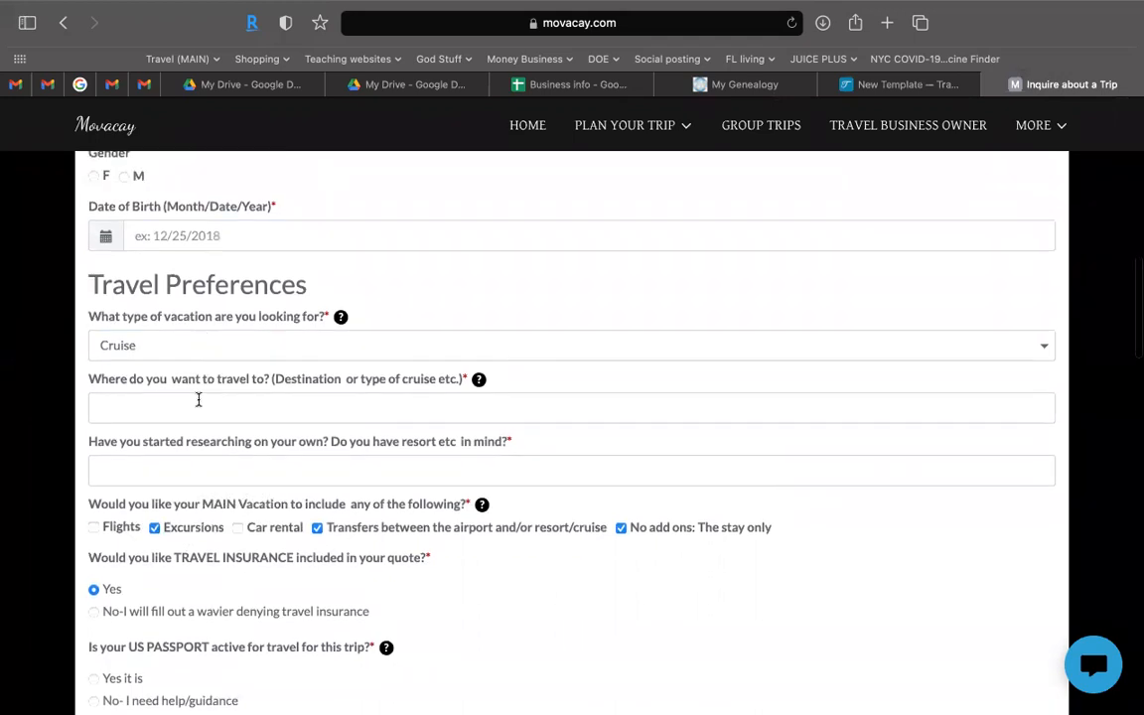
scroll(199, 401, "down", 1)
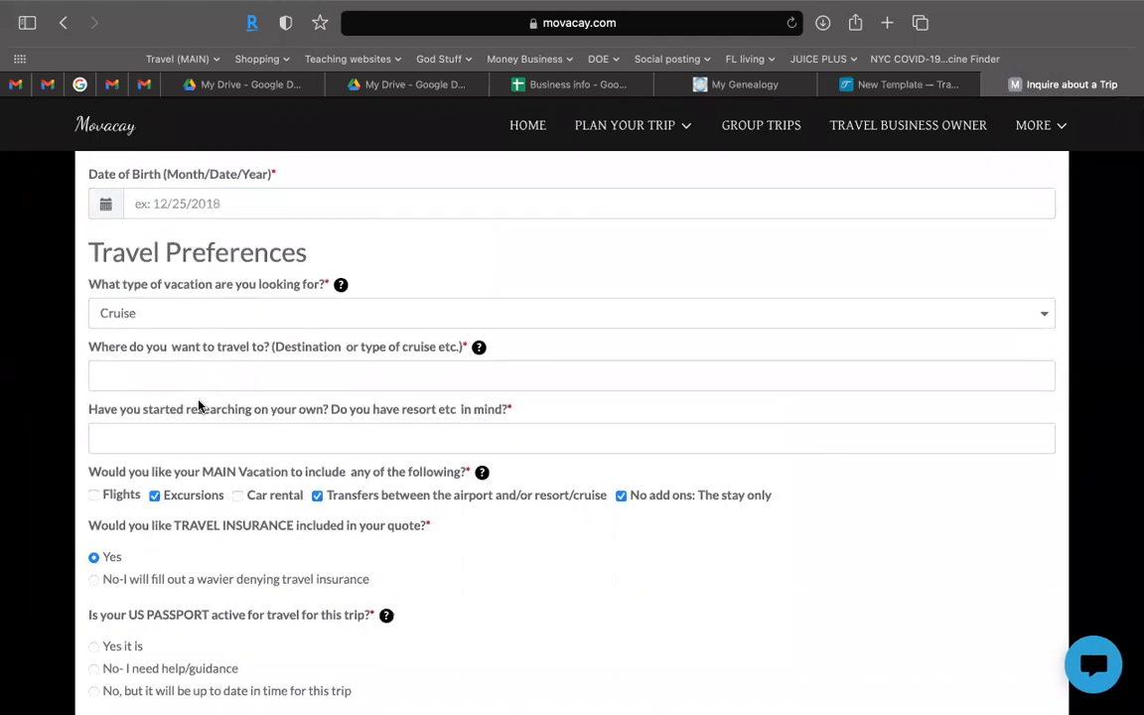
scroll(198, 405, "down", 5)
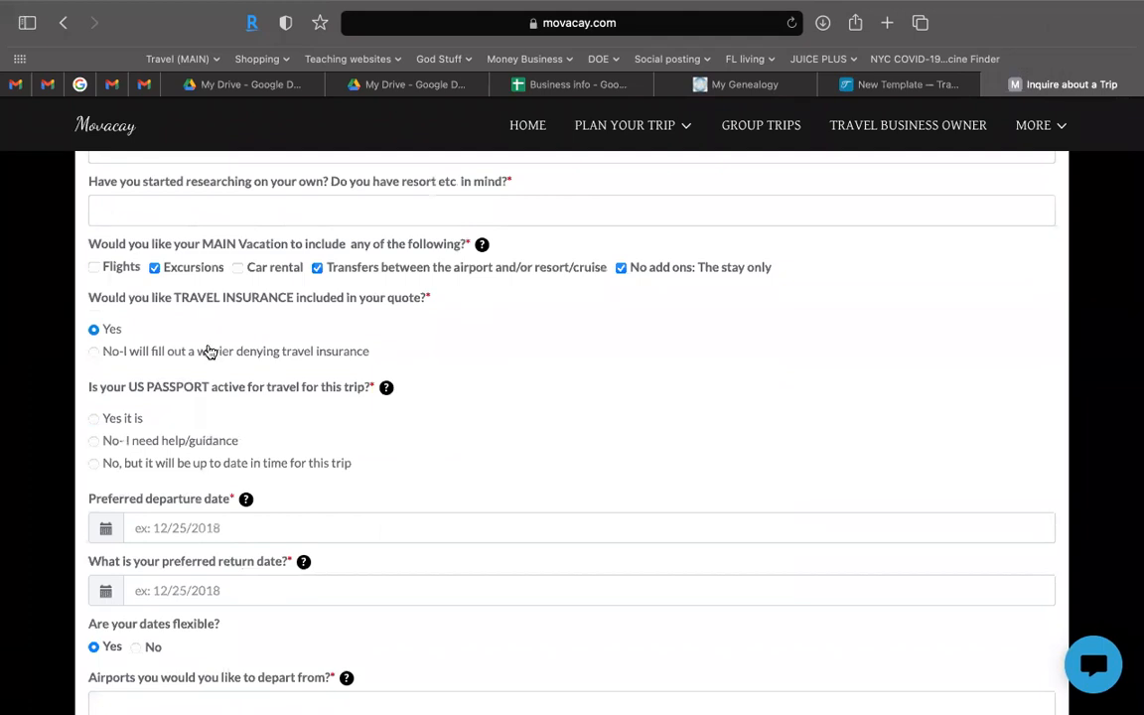
scroll(199, 466, "down", 3)
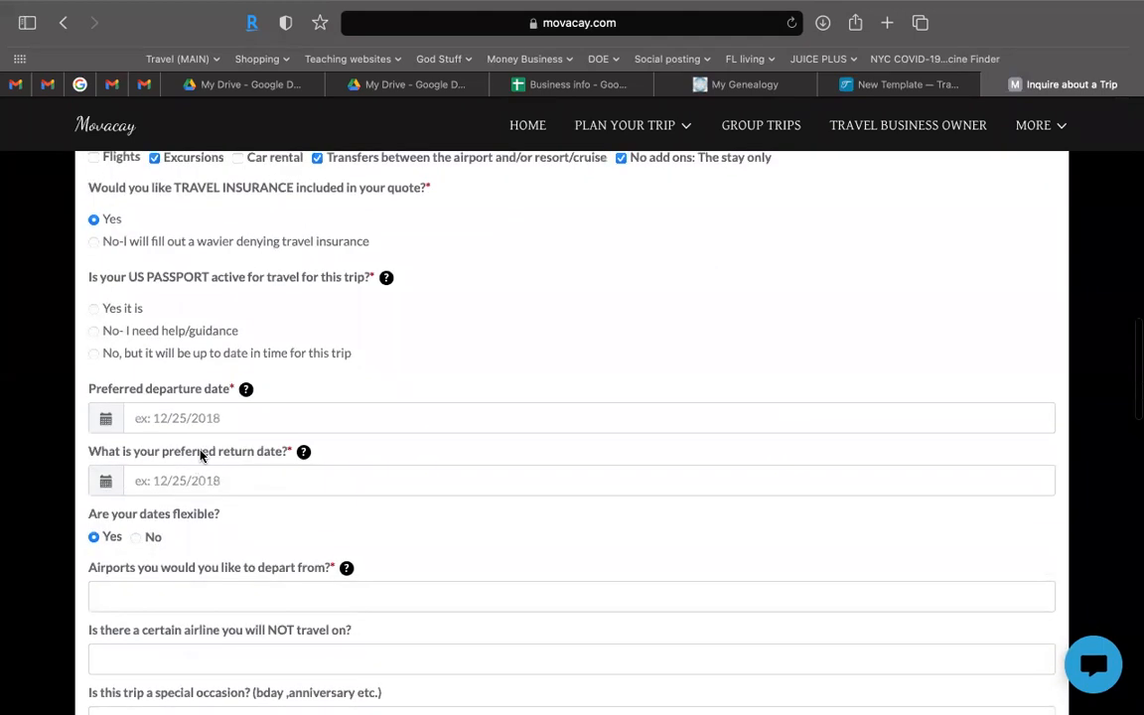
Step: Return to the TravelJoy template and add a Text Field below the vacation type question
left_click(883, 88)
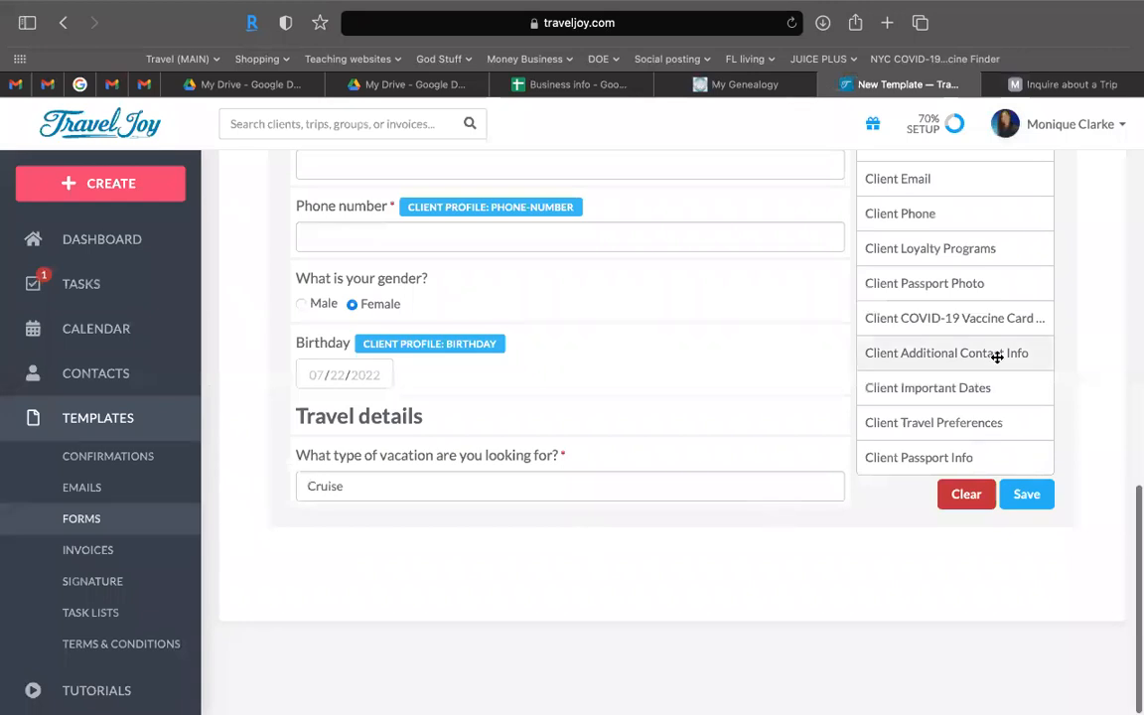
scroll(996, 358, "up", 5)
scroll(997, 358, "up", 3)
scroll(997, 357, "down", 3)
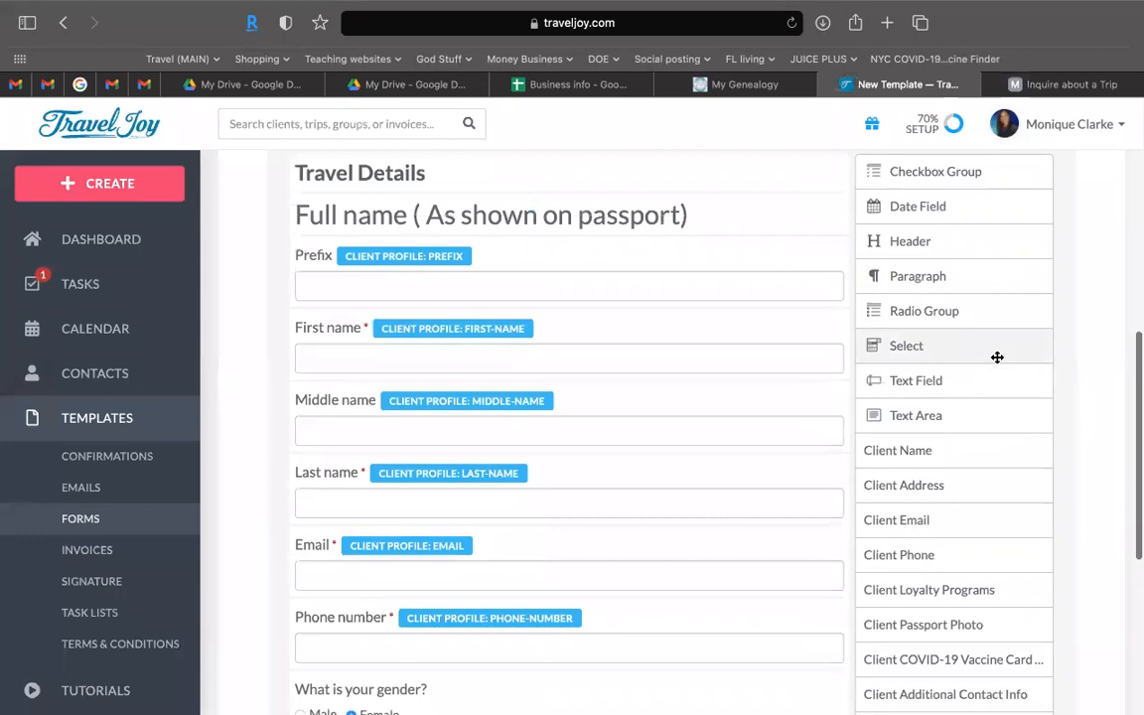
scroll(997, 357, "down", 1)
scroll(996, 357, "down", 2)
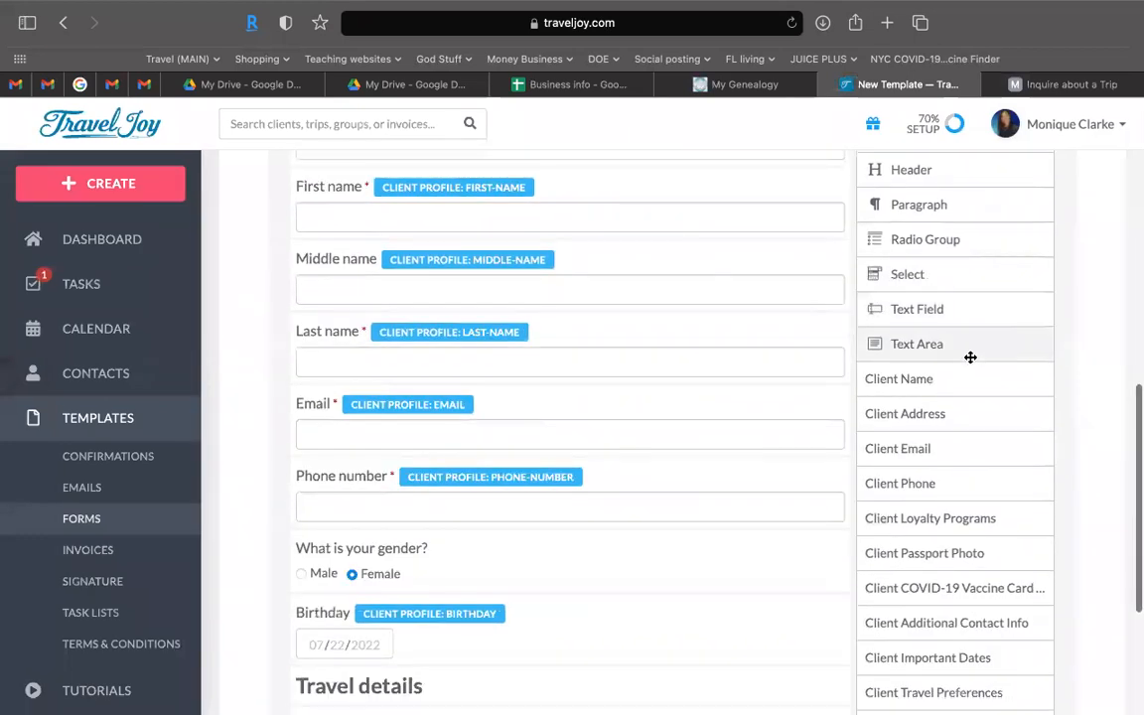
scroll(679, 432, "down", 2)
left_click_drag(918, 172, 523, 664)
scroll(524, 663, "down", 3)
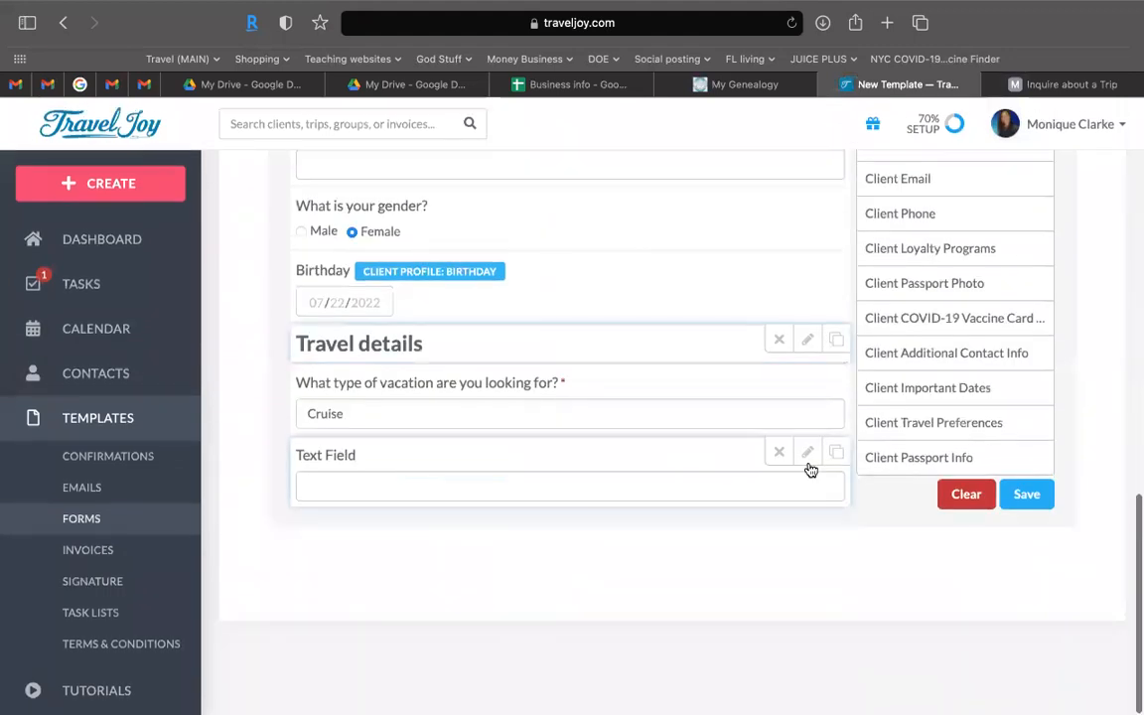
Step: Label the new text field "Destination?" and make it required
left_click(808, 453)
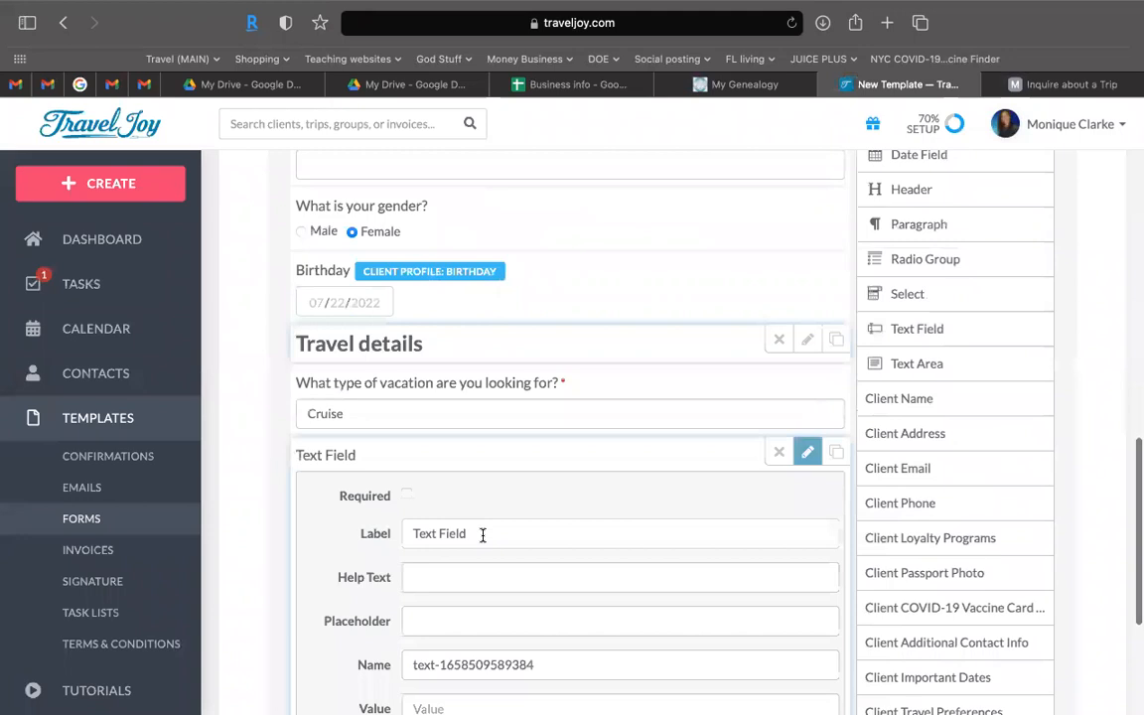
left_click_drag(482, 533, 291, 536)
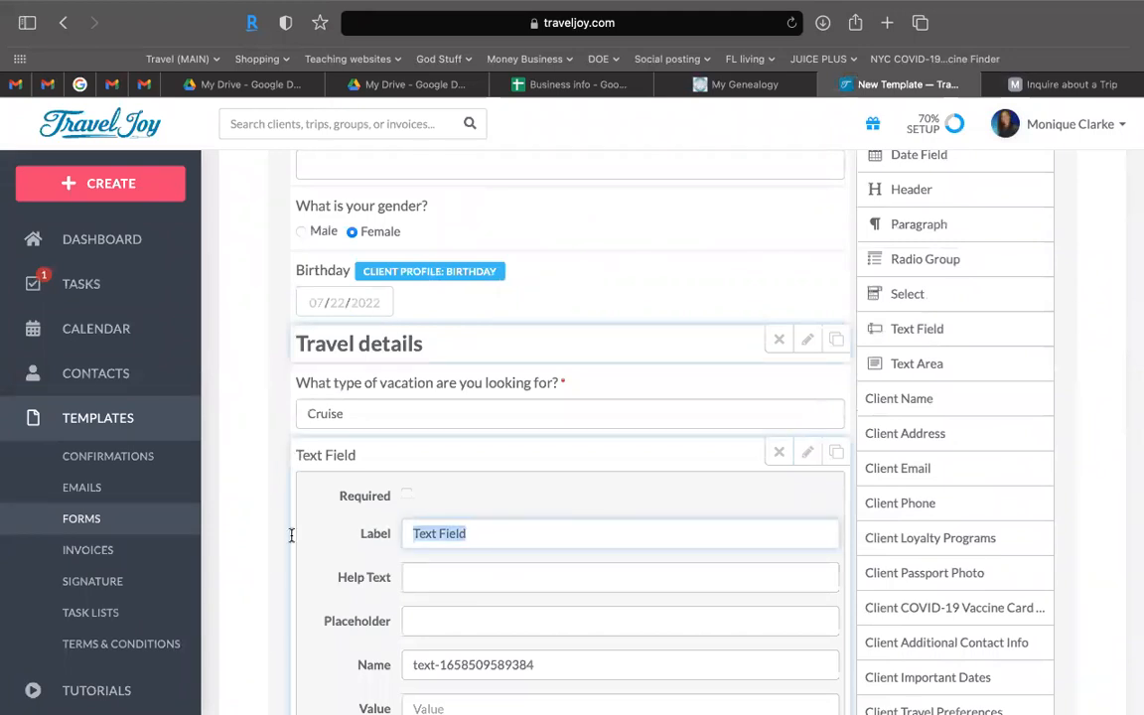
type("Destination")
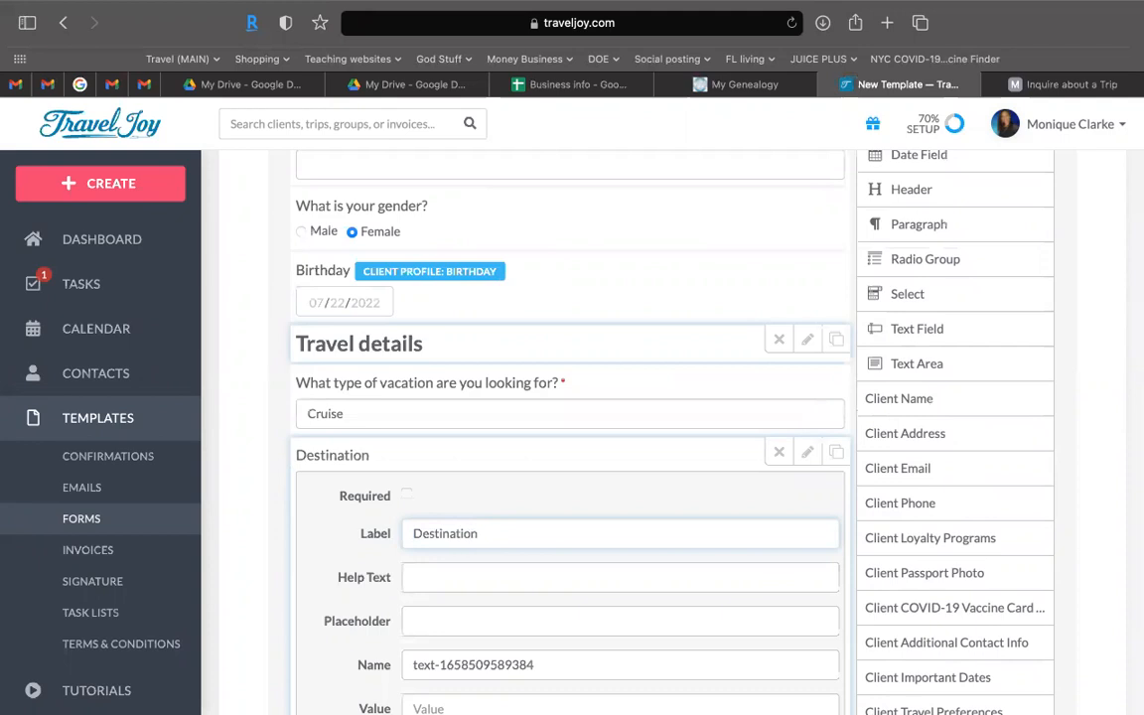
type("?")
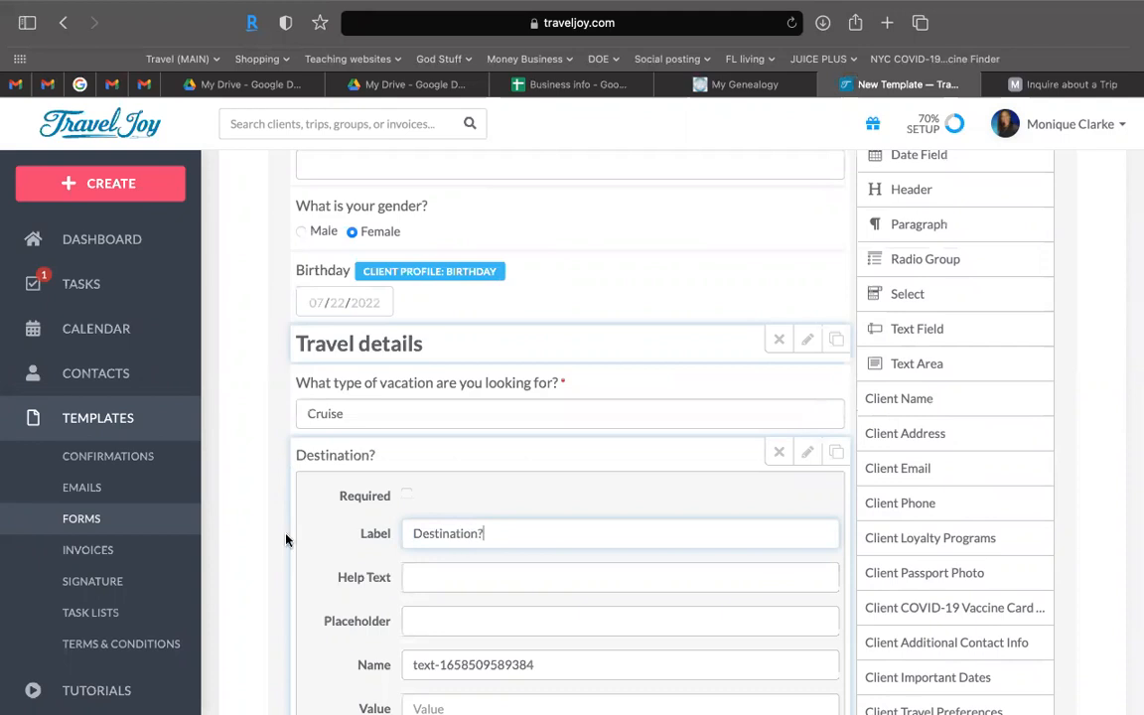
left_click(405, 497)
scroll(592, 484, "down", 5)
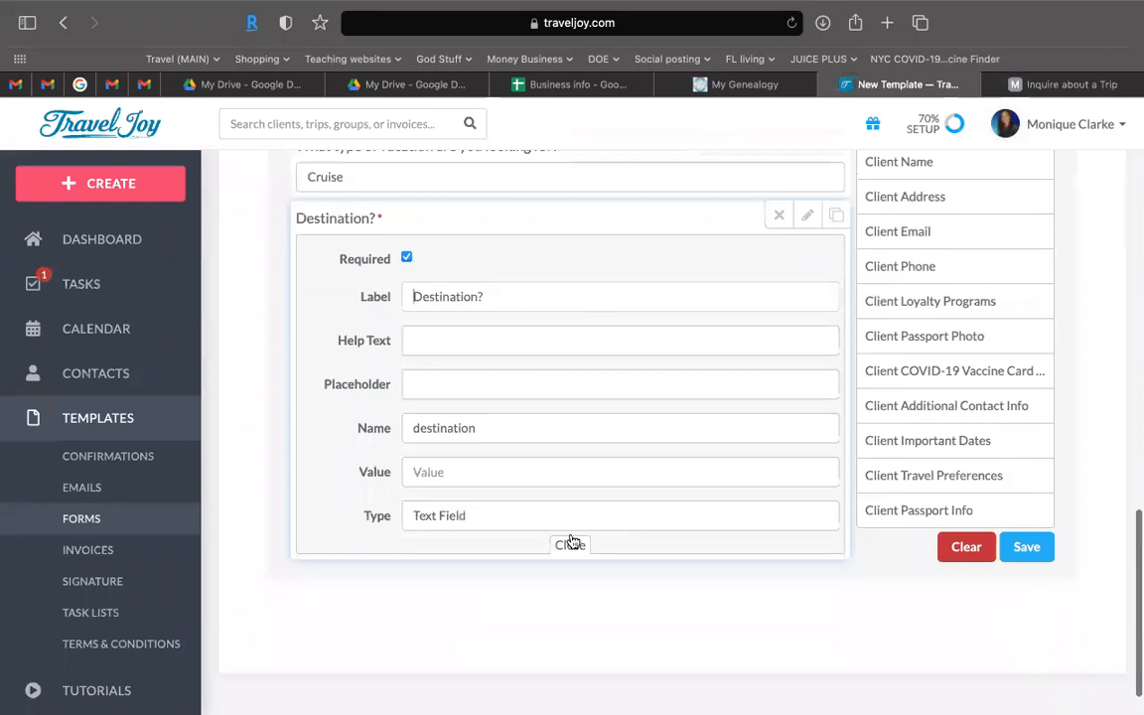
Step: Enter "Mexico" as the destination and choose "All inclusive" as the vacation type
double_click(447, 473)
type("Mexico")
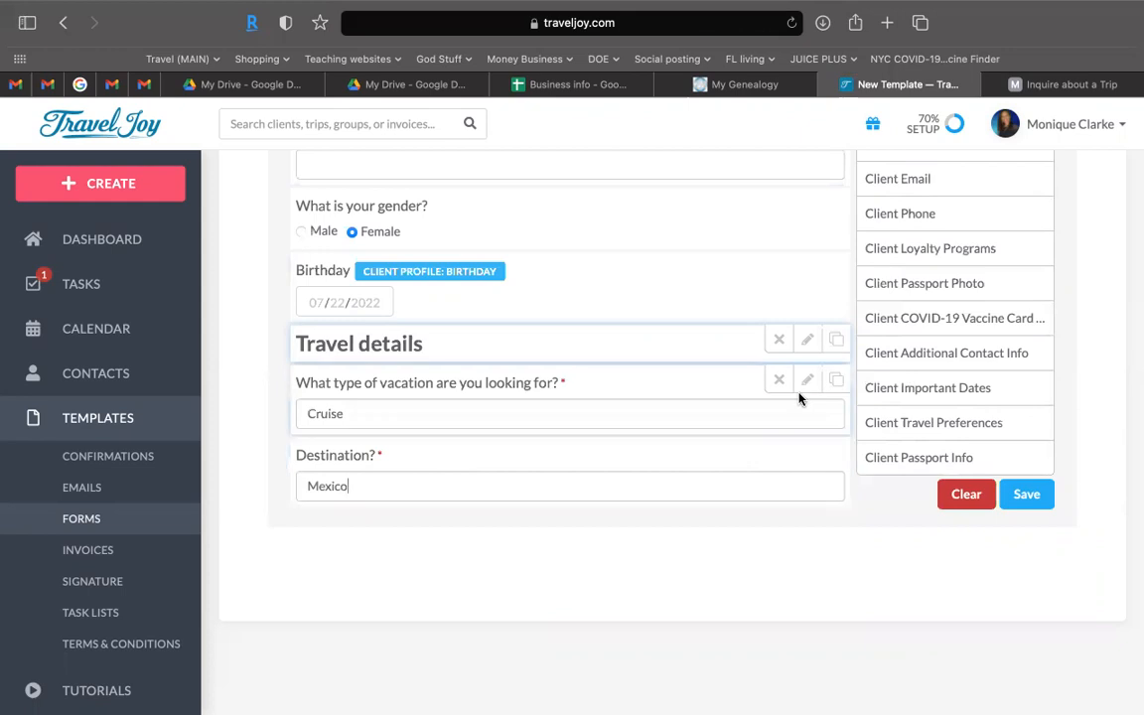
left_click(470, 413)
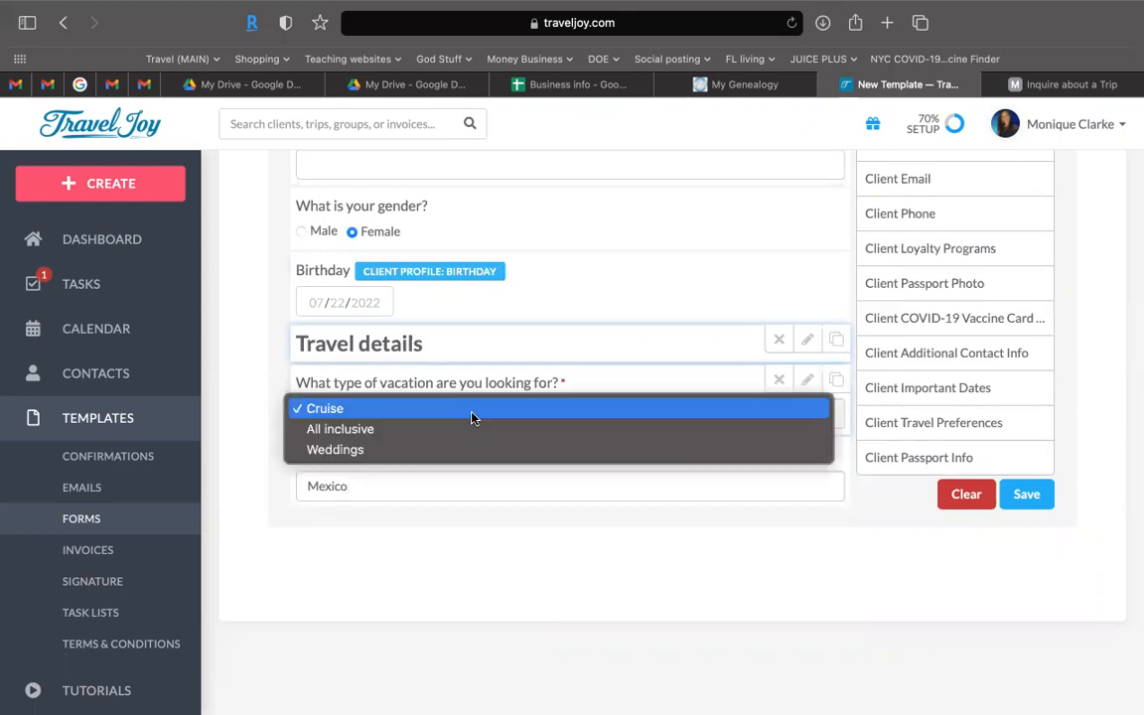
left_click(372, 432)
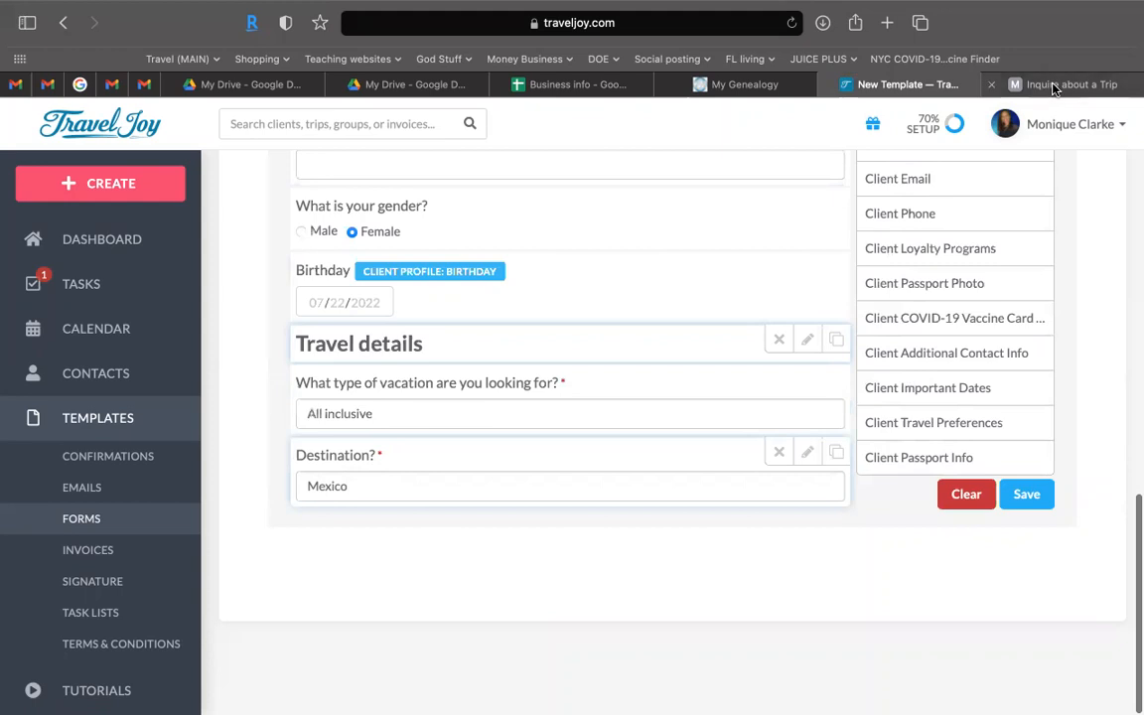
Step: Add a Date Field to the form and place it directly below the Destination? field
scroll(976, 293, "up", 5)
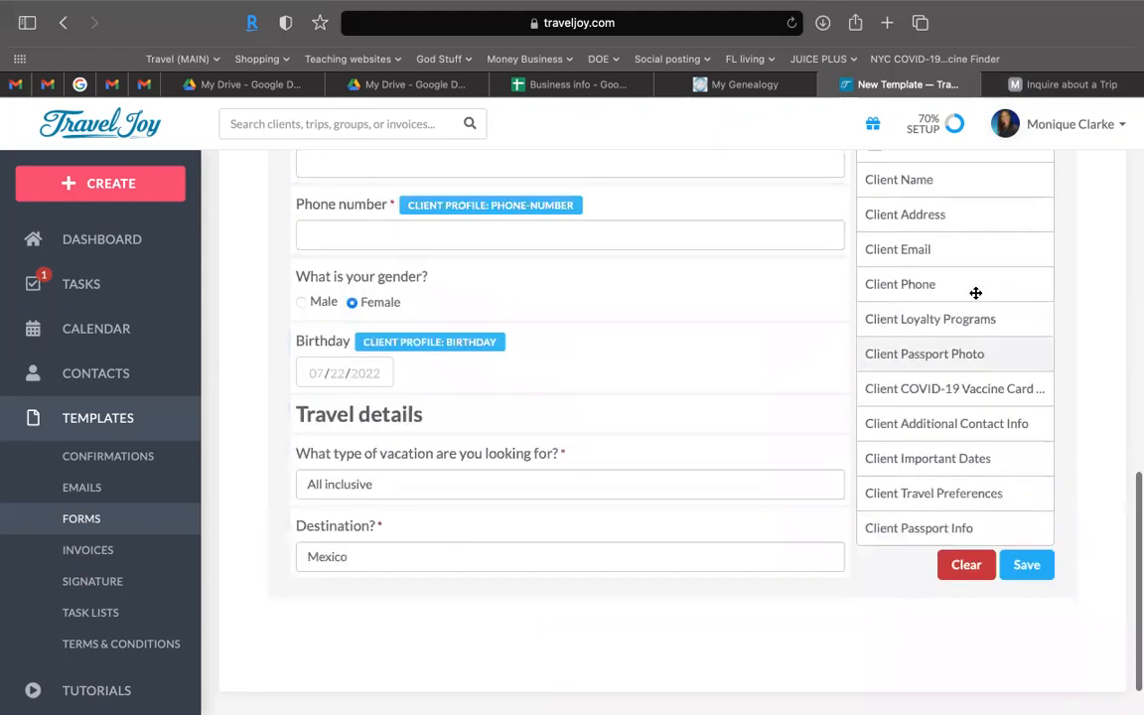
scroll(976, 293, "up", 2)
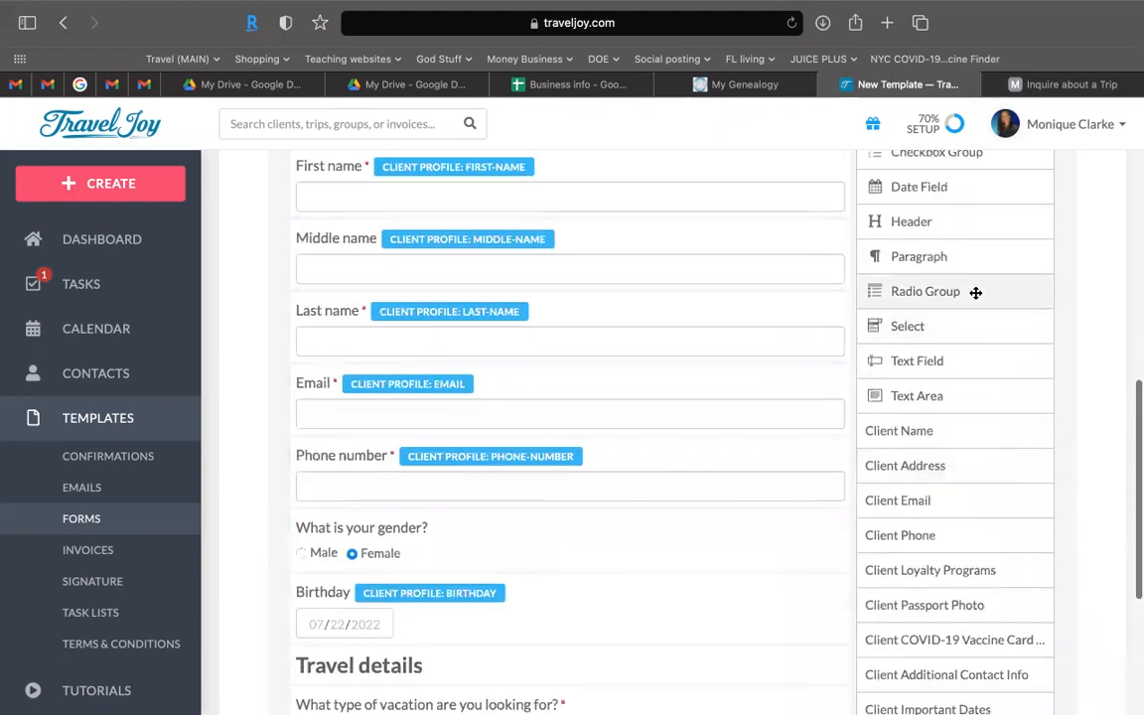
left_click_drag(906, 212, 600, 690)
left_click_drag(519, 342, 507, 306)
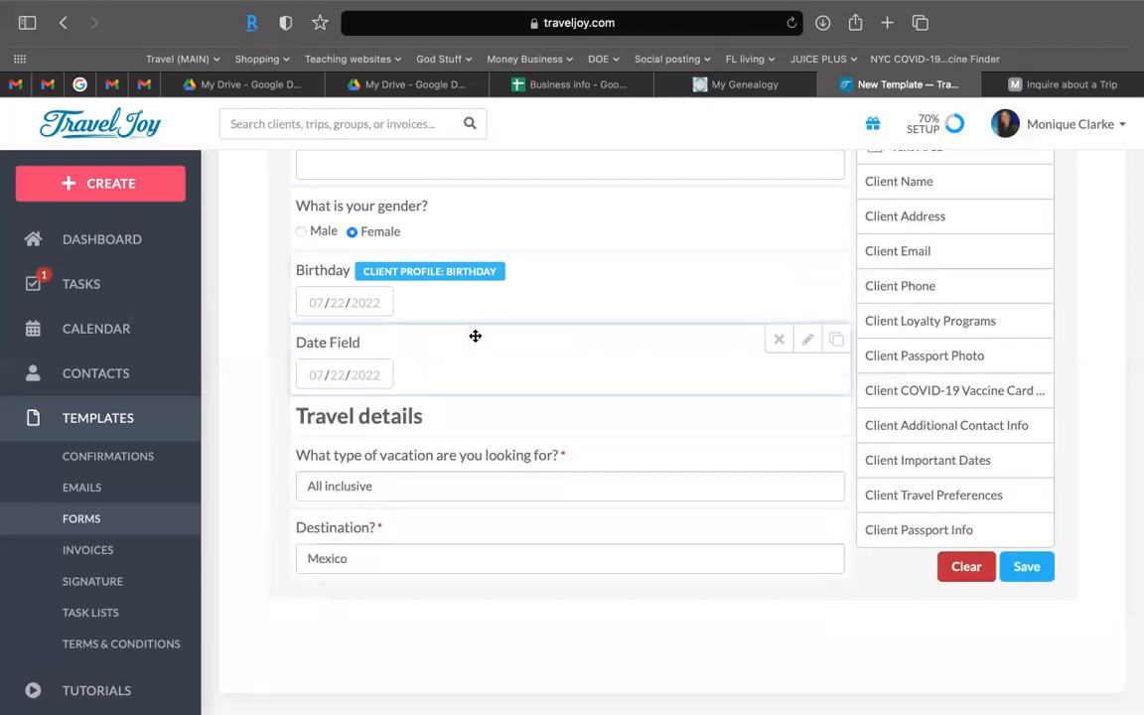
left_click_drag(482, 345, 461, 556)
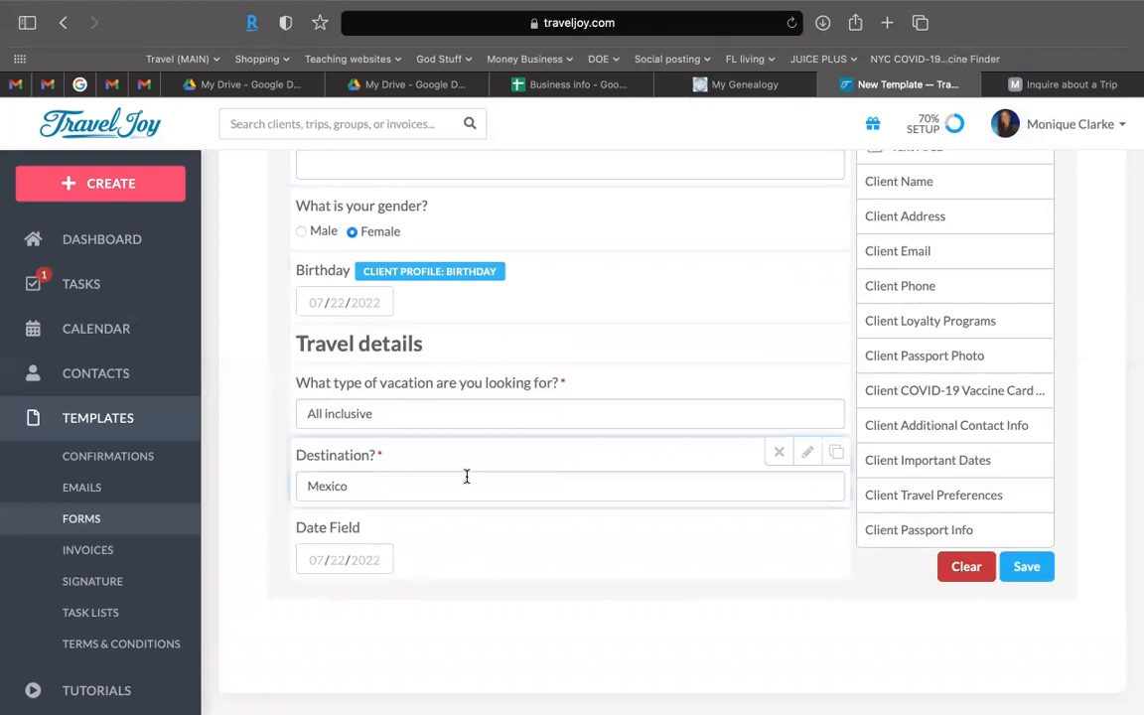
scroll(465, 474, "down", 2)
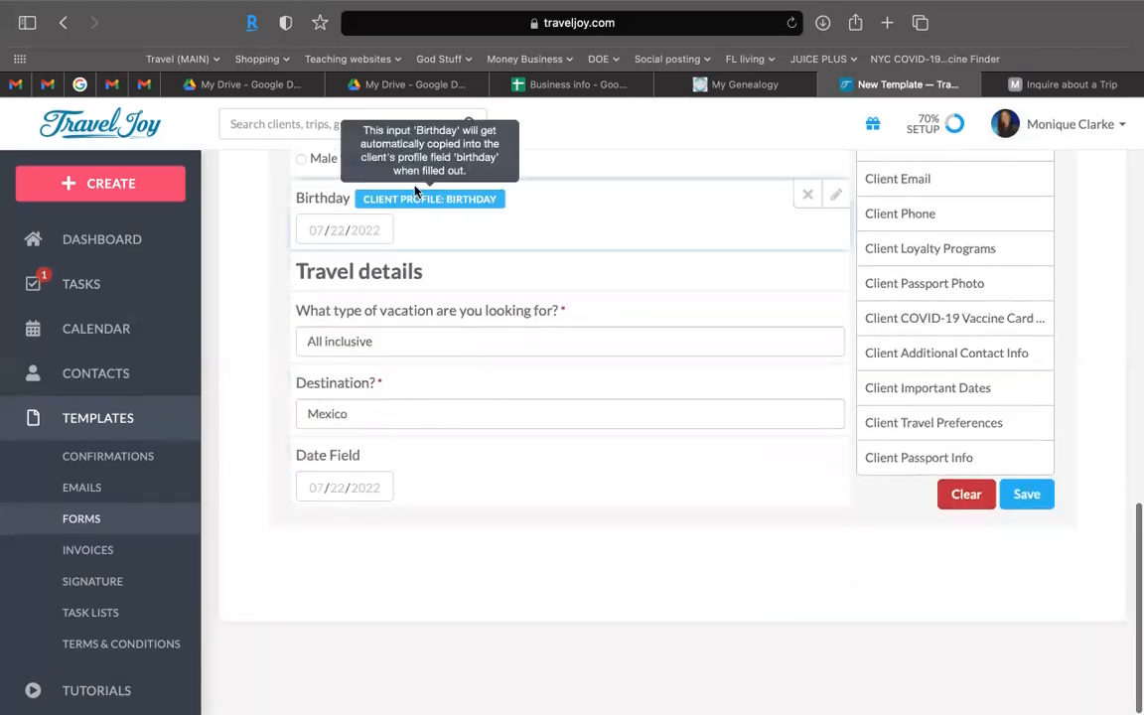
Step: Label the new date field "Departure date", correcting the spelling, and make it required
mouse_move(432, 482)
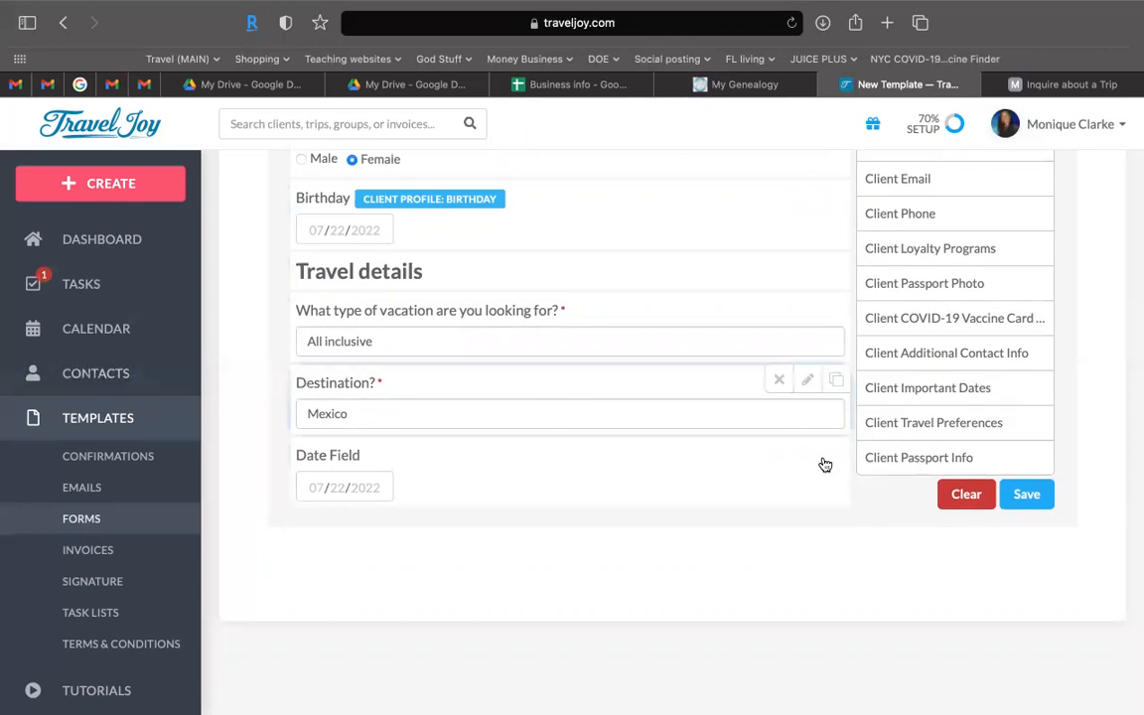
left_click(809, 461)
left_click_drag(491, 531, 324, 532)
type("Depature date")
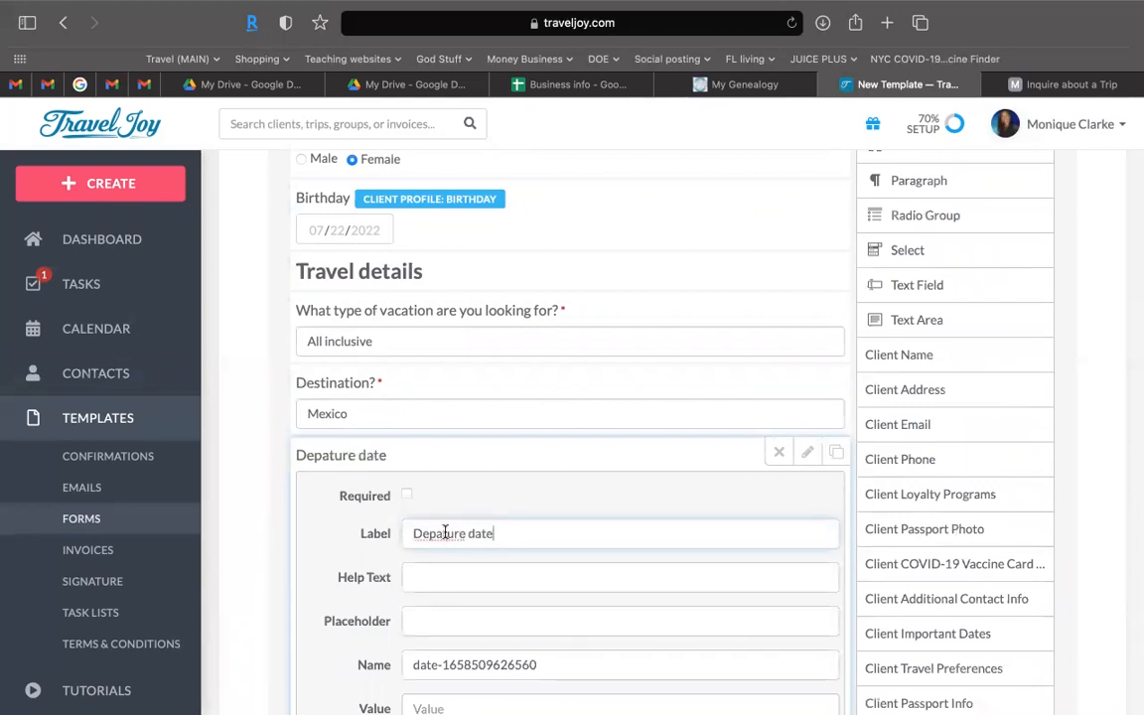
double_click(462, 541)
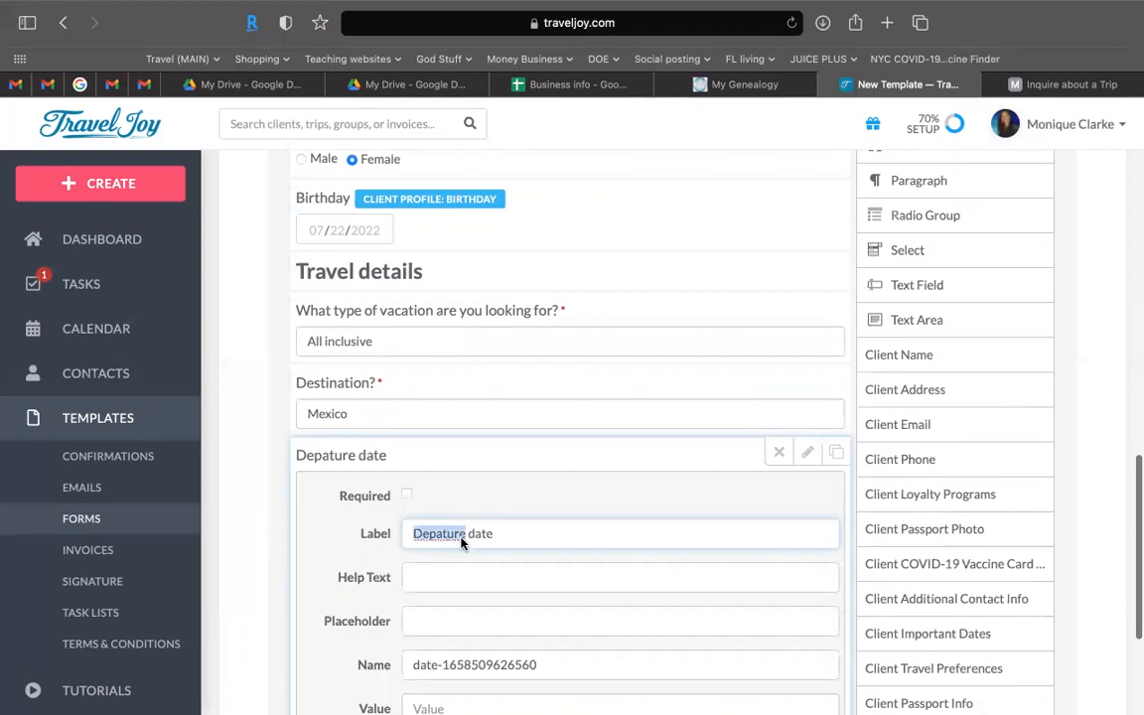
right_click(463, 541)
left_click(494, 337)
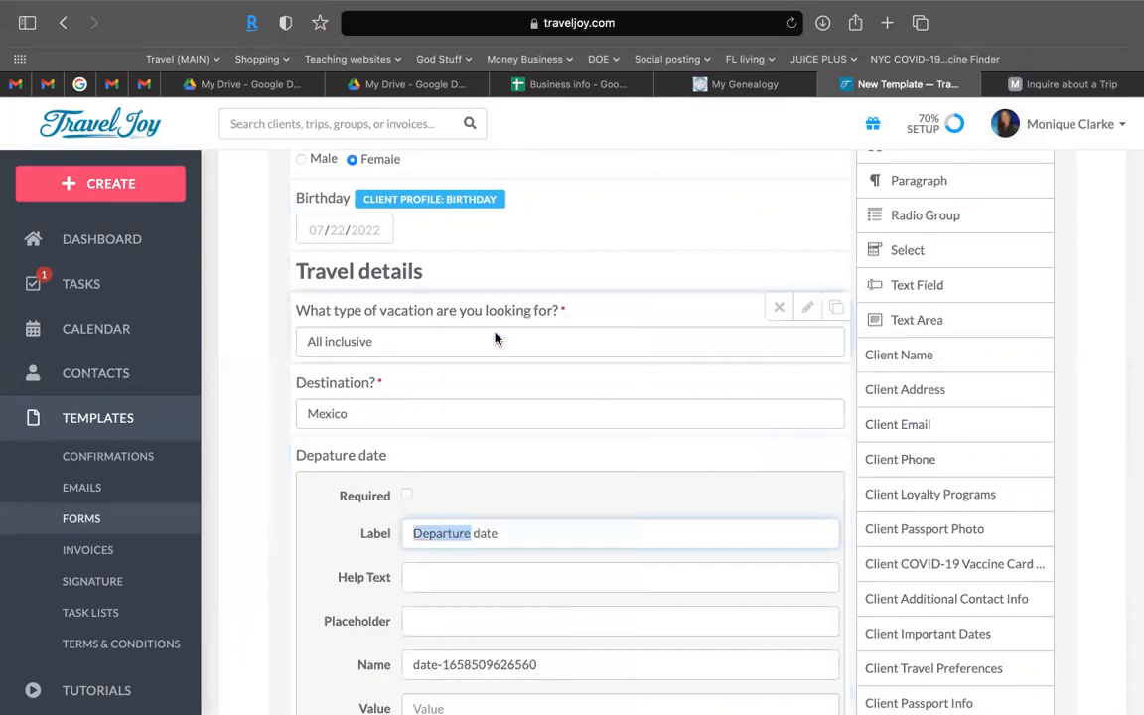
scroll(412, 377, "down", 2)
left_click(407, 377)
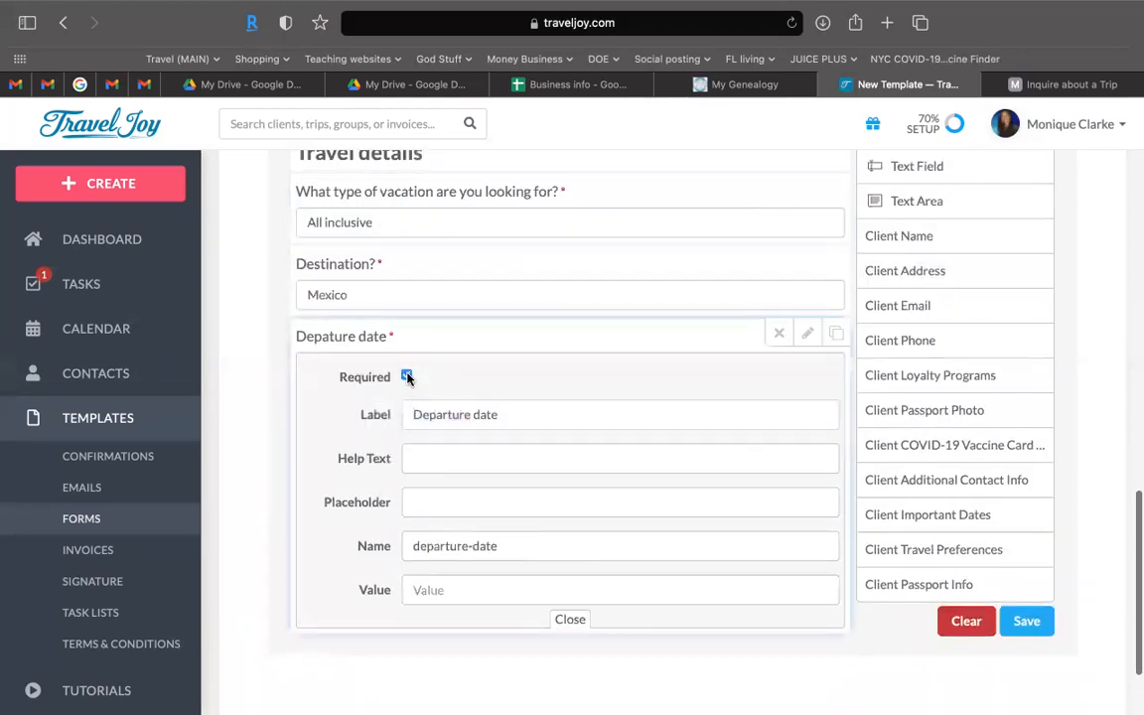
Step: Close the departure date field's settings and duplicate the field
scroll(572, 499, "down", 2)
left_click(570, 495)
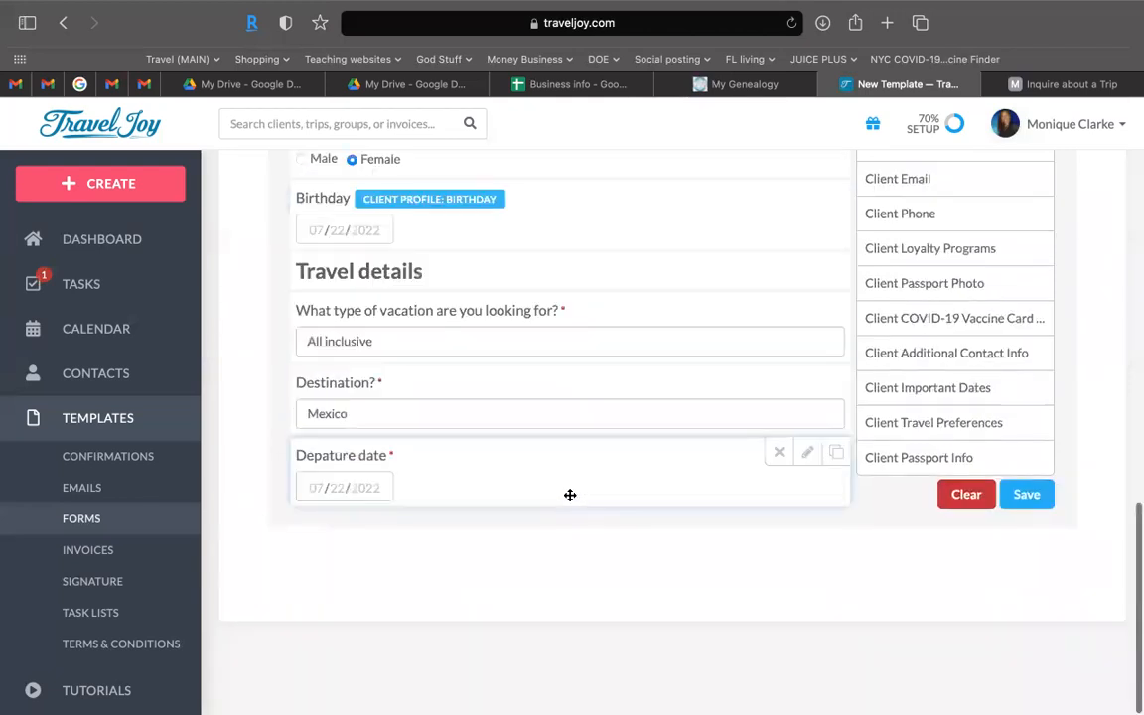
left_click(839, 454)
scroll(806, 455, "down", 2)
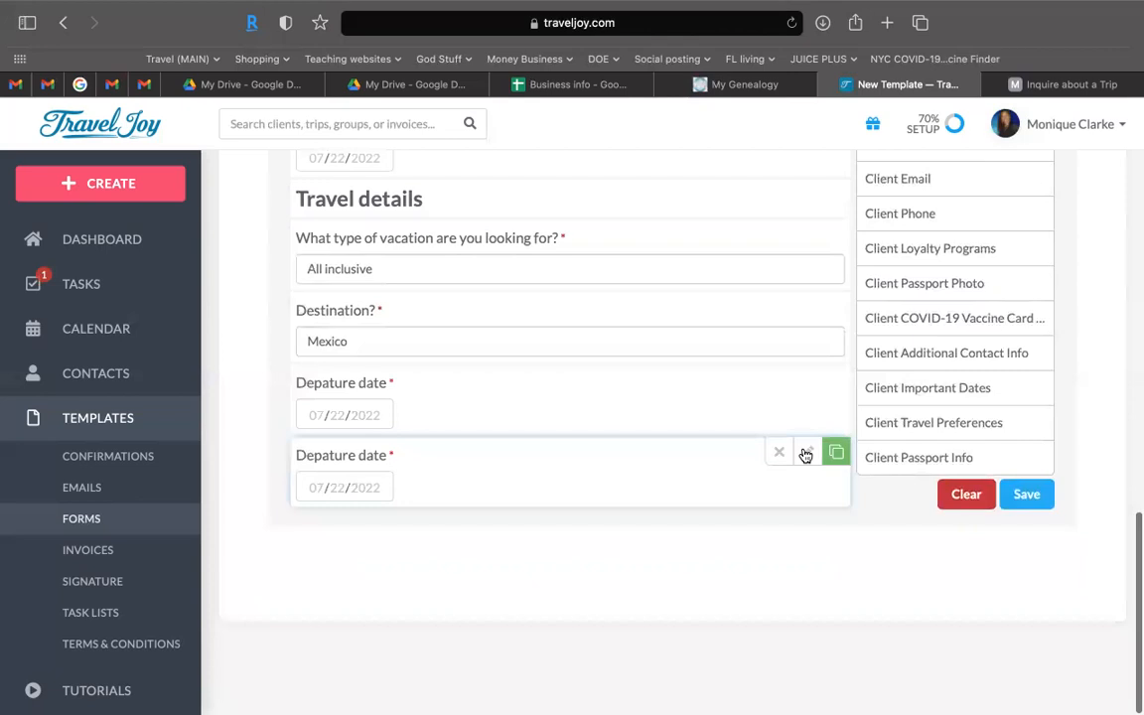
Step: Label the duplicated date field "Return date" and close its settings
left_click(588, 451)
left_click_drag(511, 529, 294, 536)
type("Return date")
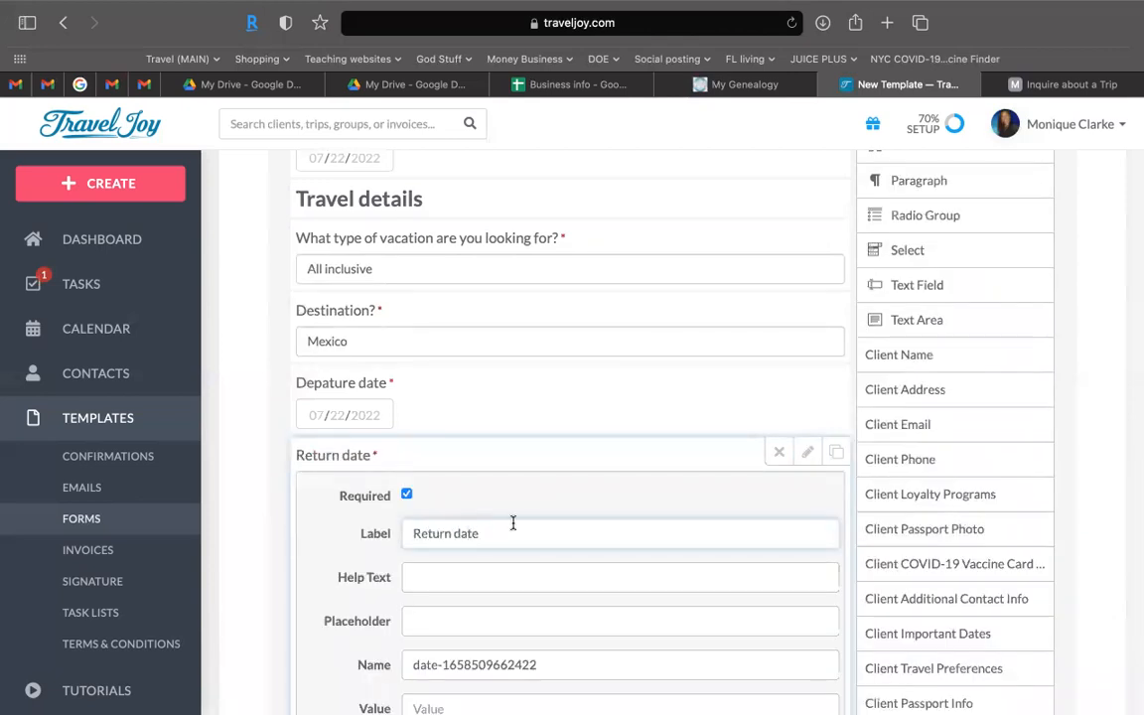
scroll(510, 544, "down", 4)
scroll(536, 517, "down", 3)
left_click(562, 495)
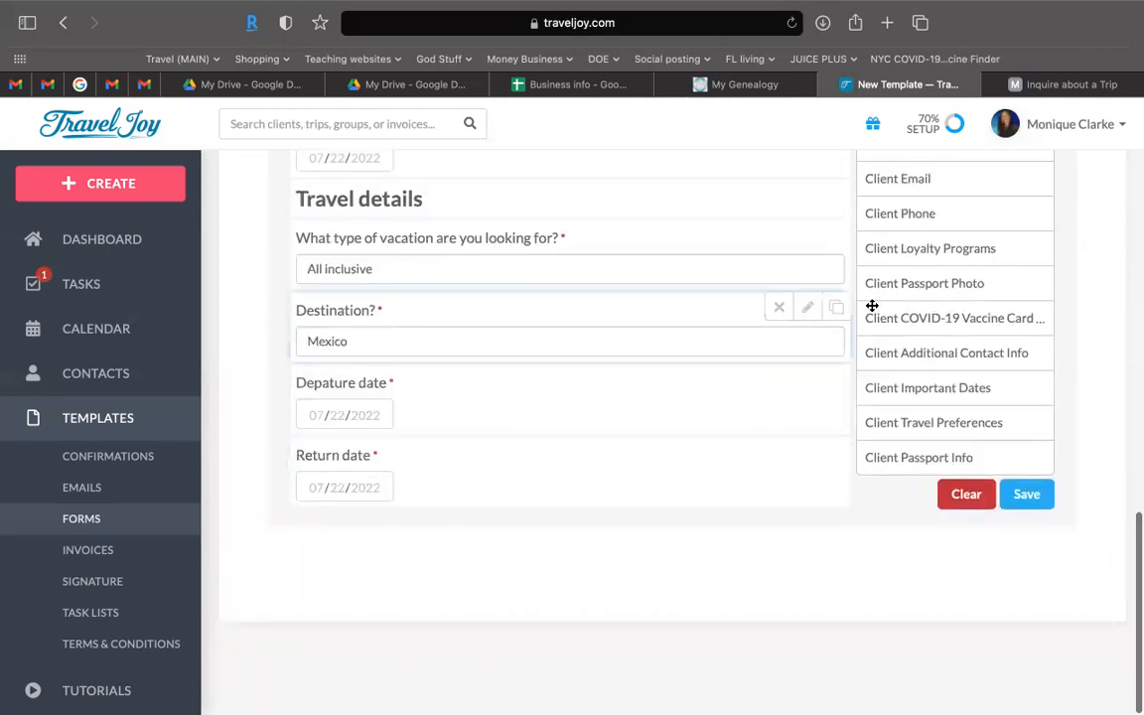
Step: Switch to the Movacay inquiry form and review its questions from the travel dates through the hotel preference
scroll(872, 306, "up", 6)
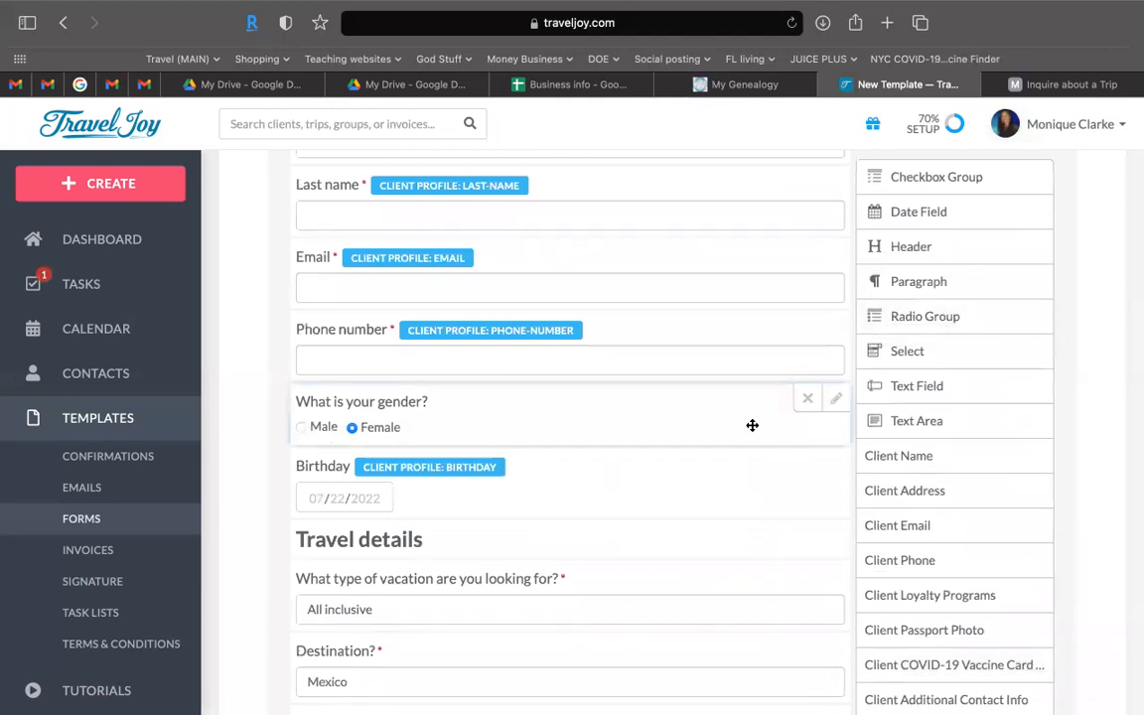
left_click(1098, 83)
scroll(429, 392, "down", 2)
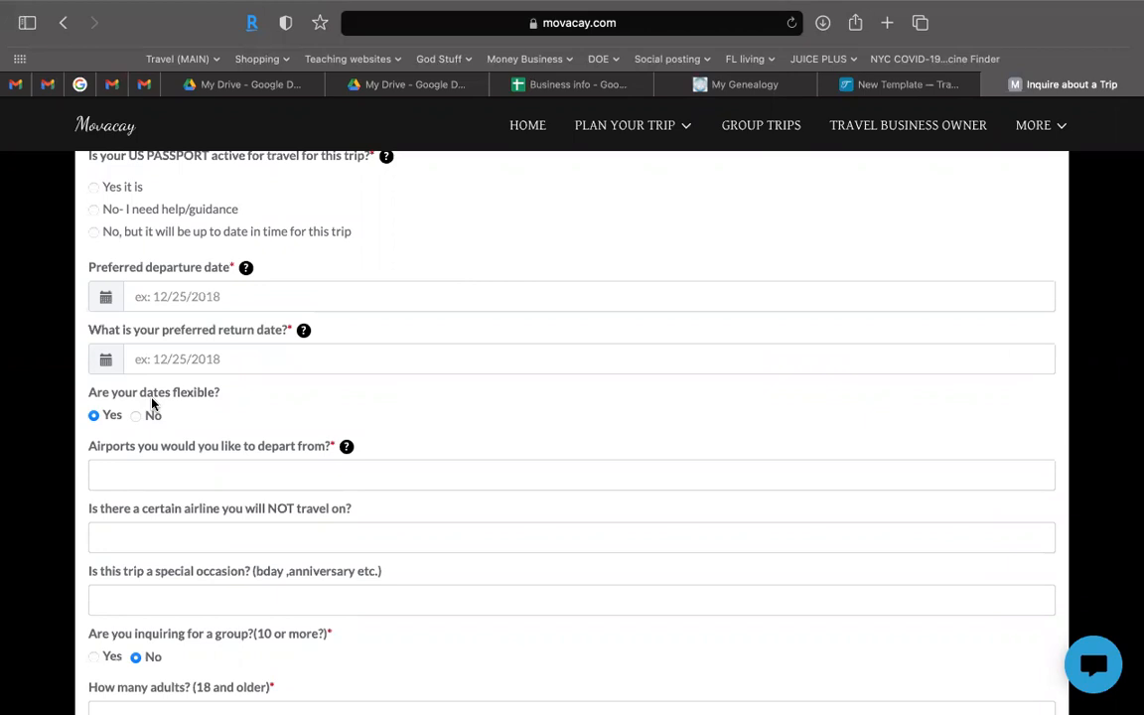
scroll(151, 402, "down", 1)
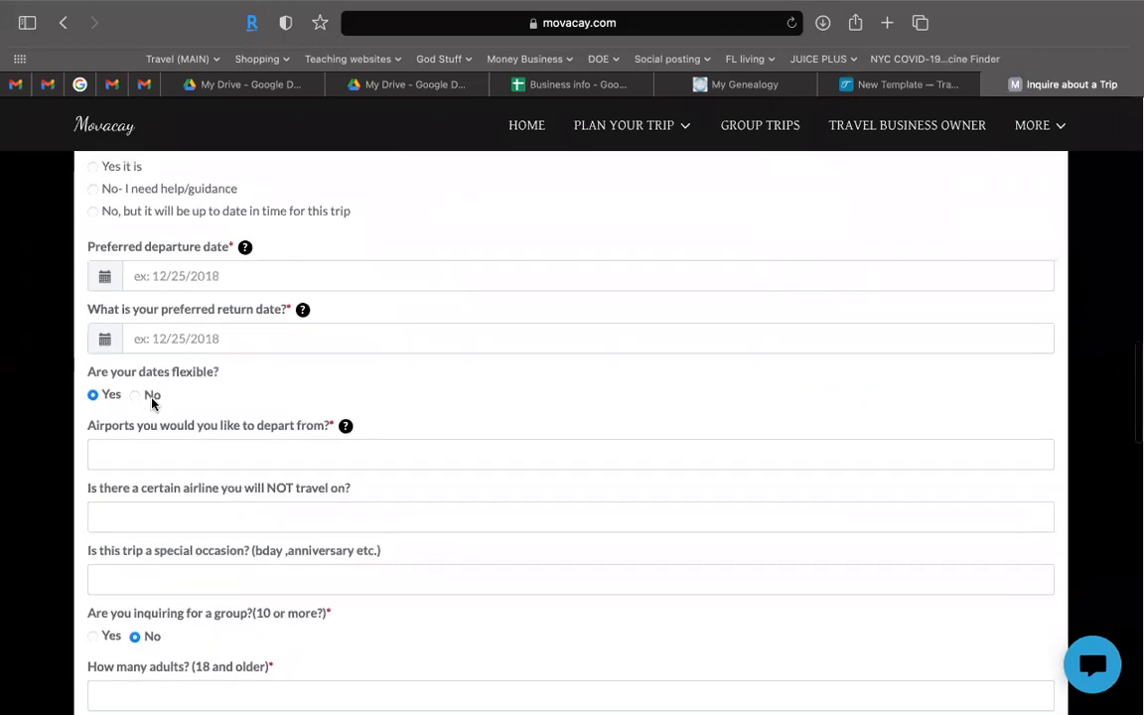
scroll(152, 402, "down", 2)
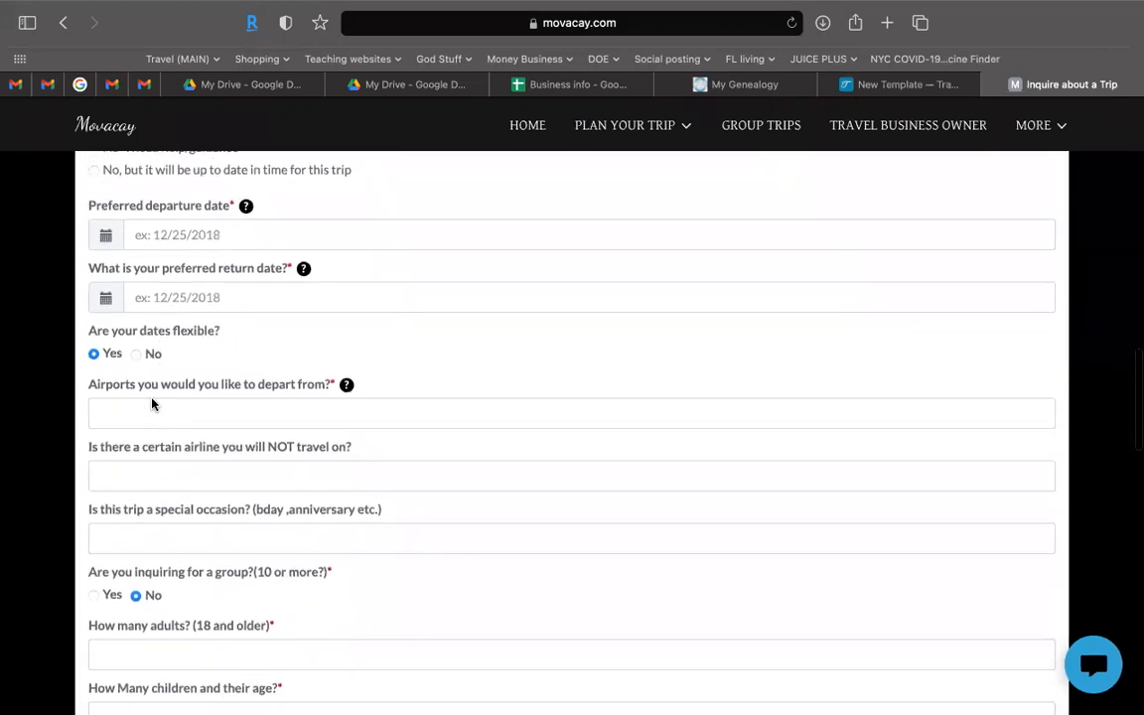
scroll(152, 402, "down", 1)
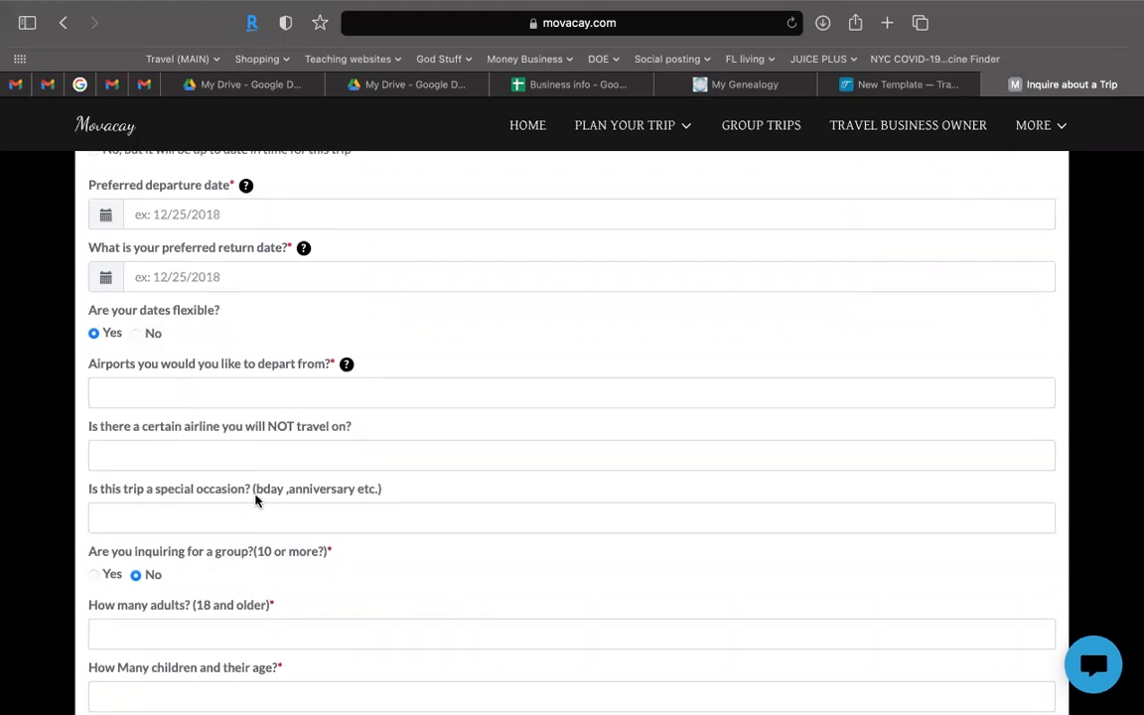
scroll(255, 499, "down", 8)
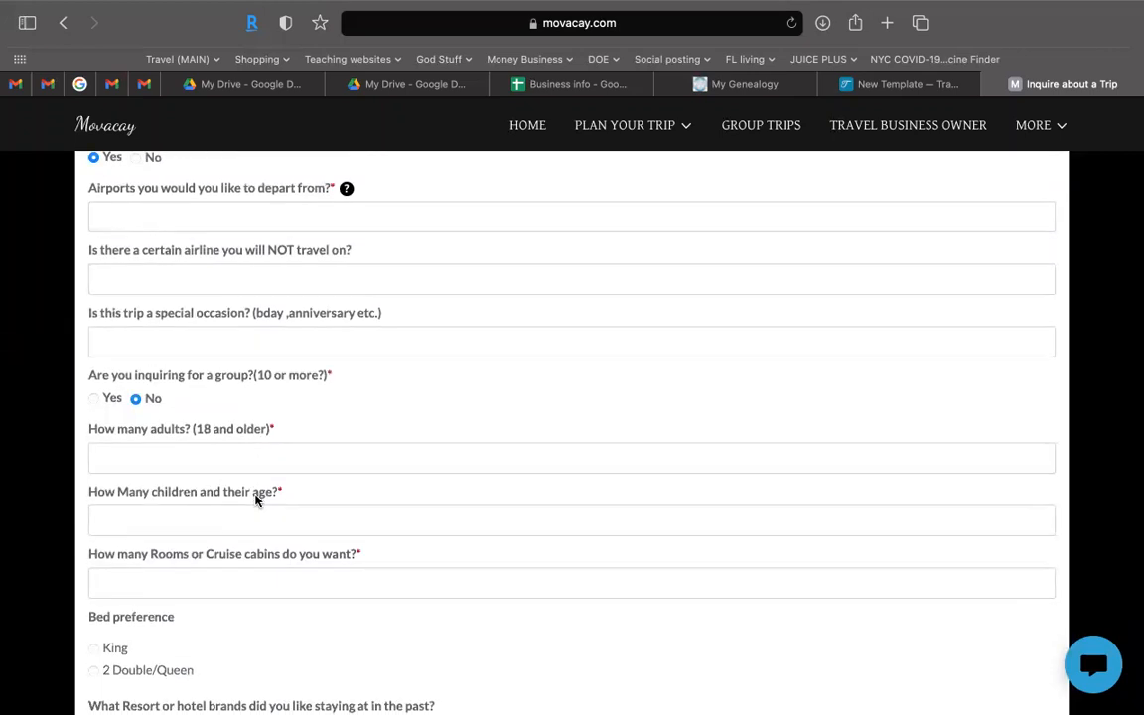
scroll(255, 499, "down", 1)
scroll(256, 500, "down", 3)
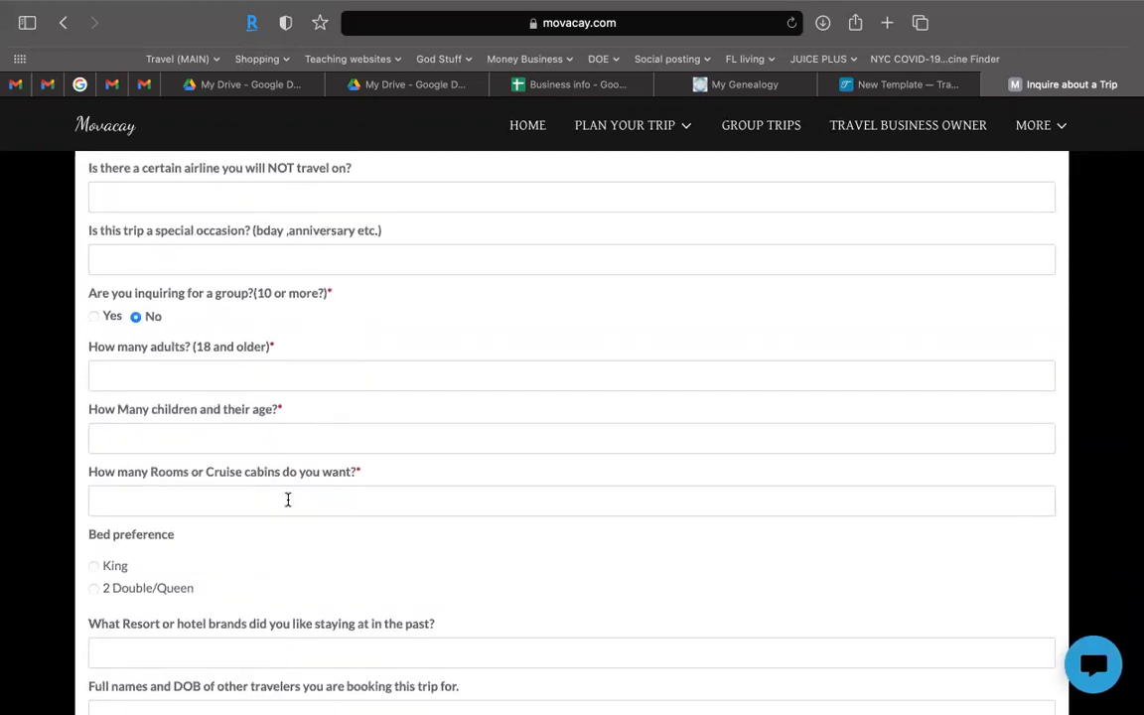
scroll(288, 499, "down", 6)
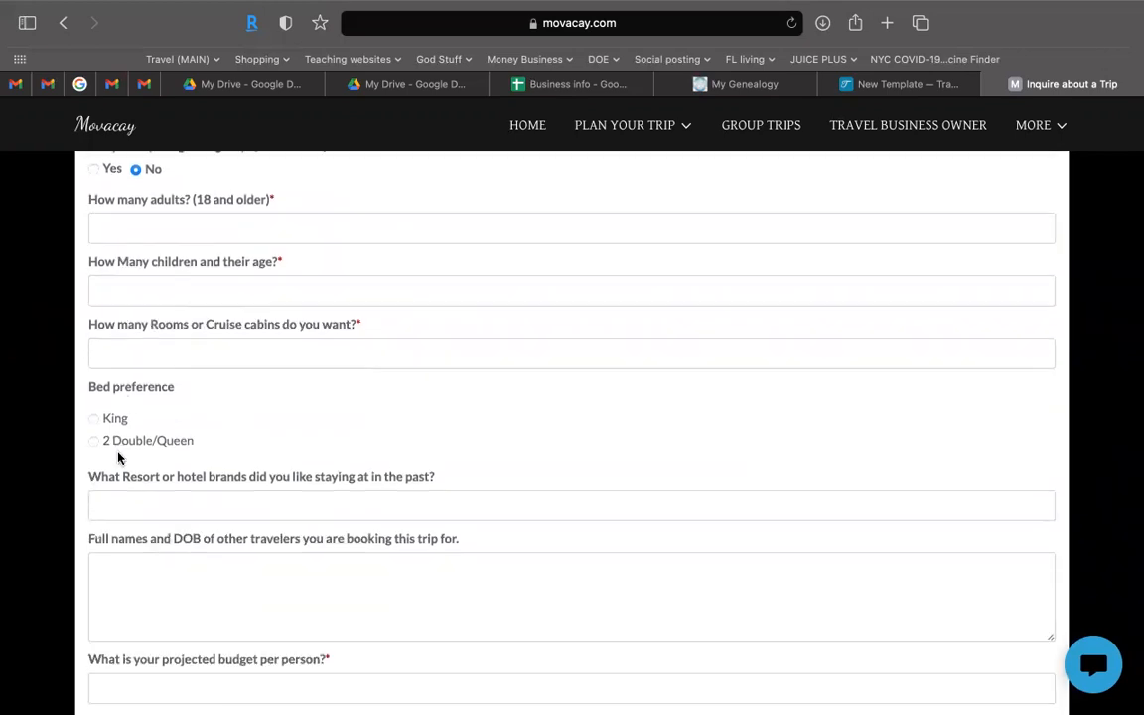
scroll(117, 457, "down", 4)
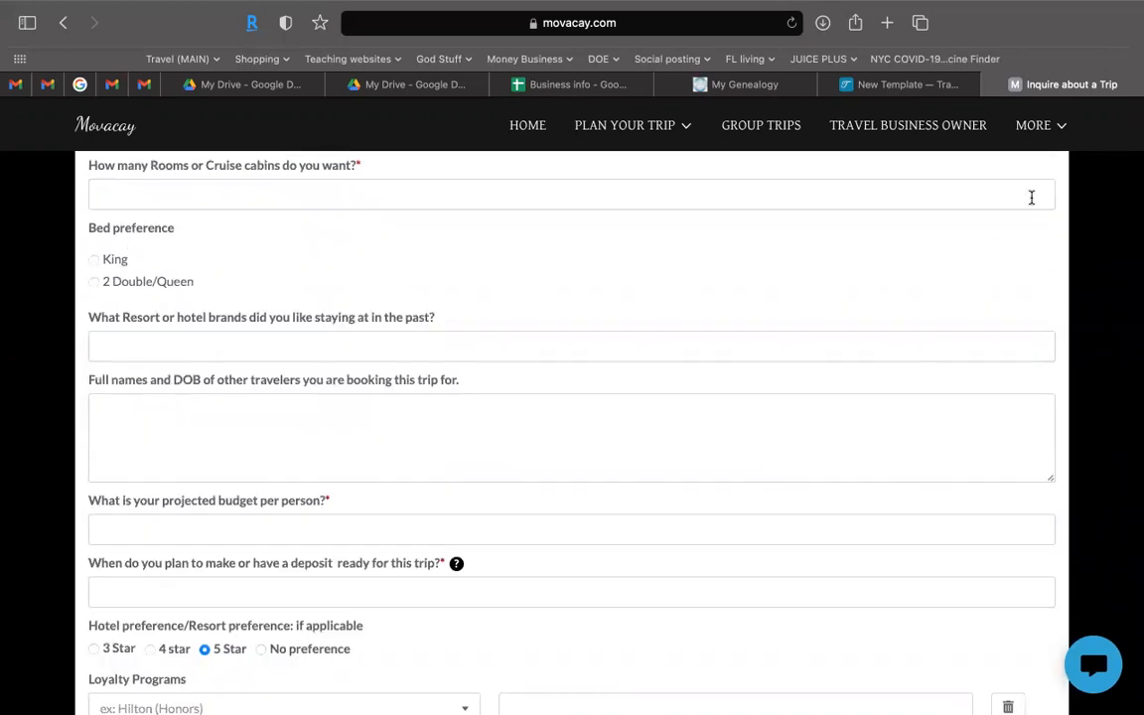
Step: Return to the TravelJoy form template and add a Text Area directly below the Return date field
left_click(924, 84)
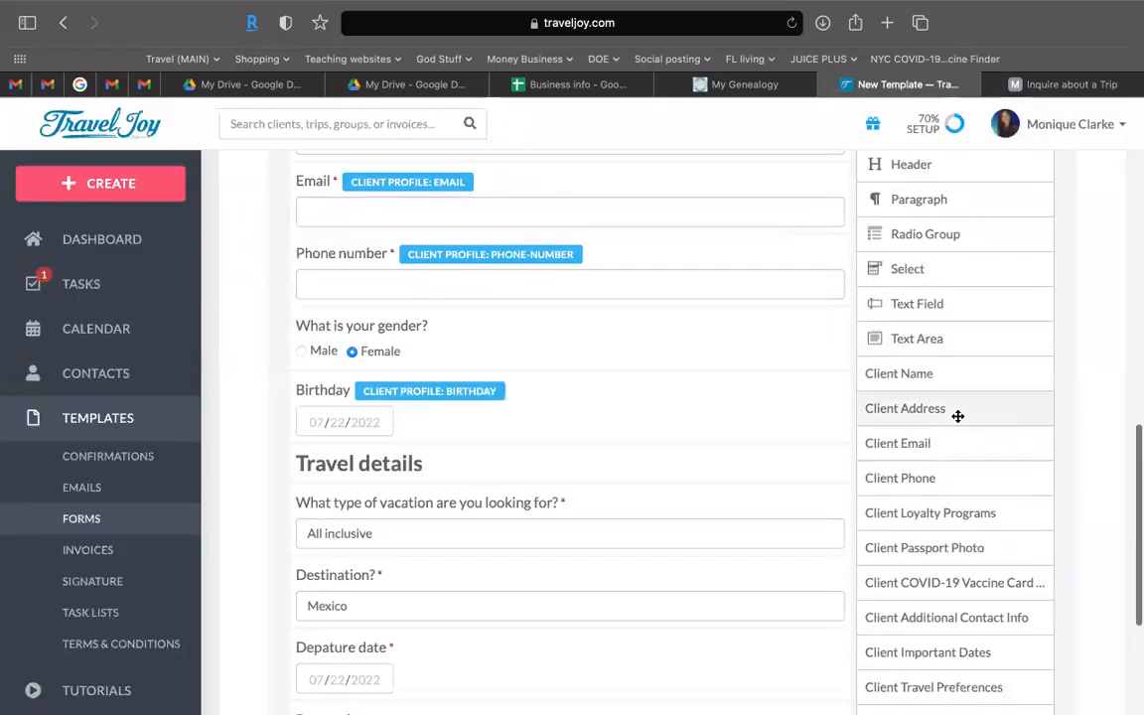
scroll(958, 416, "down", 2)
scroll(957, 416, "up", 3)
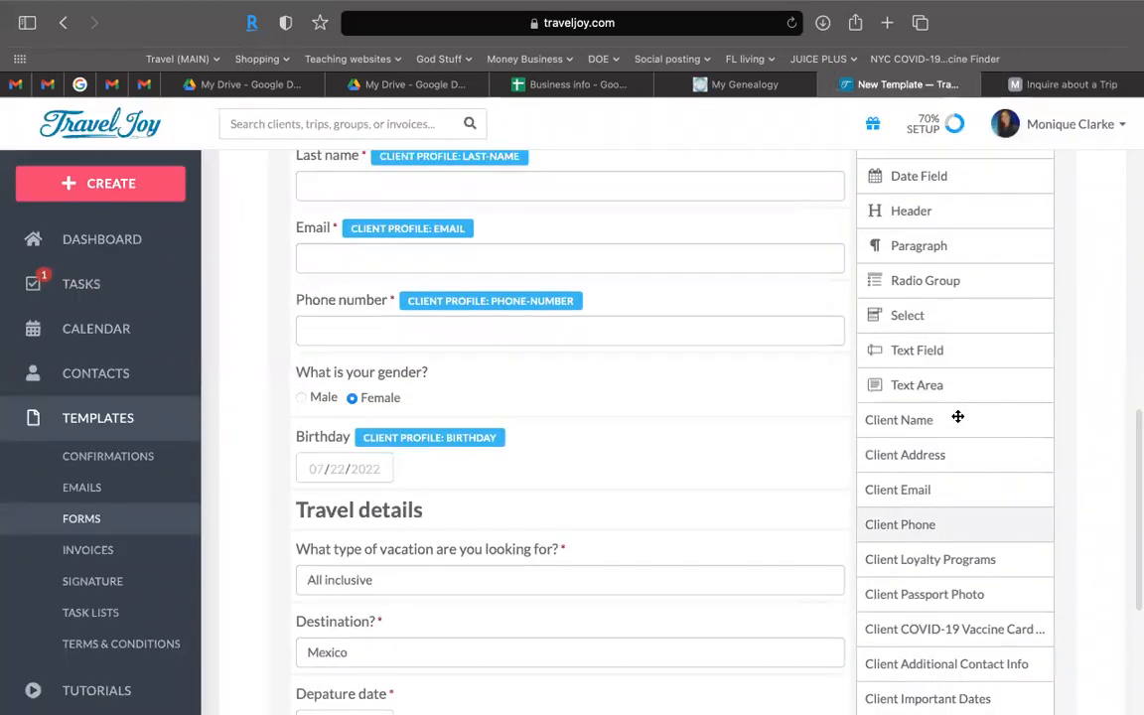
scroll(957, 416, "down", 2)
scroll(957, 416, "down", 4)
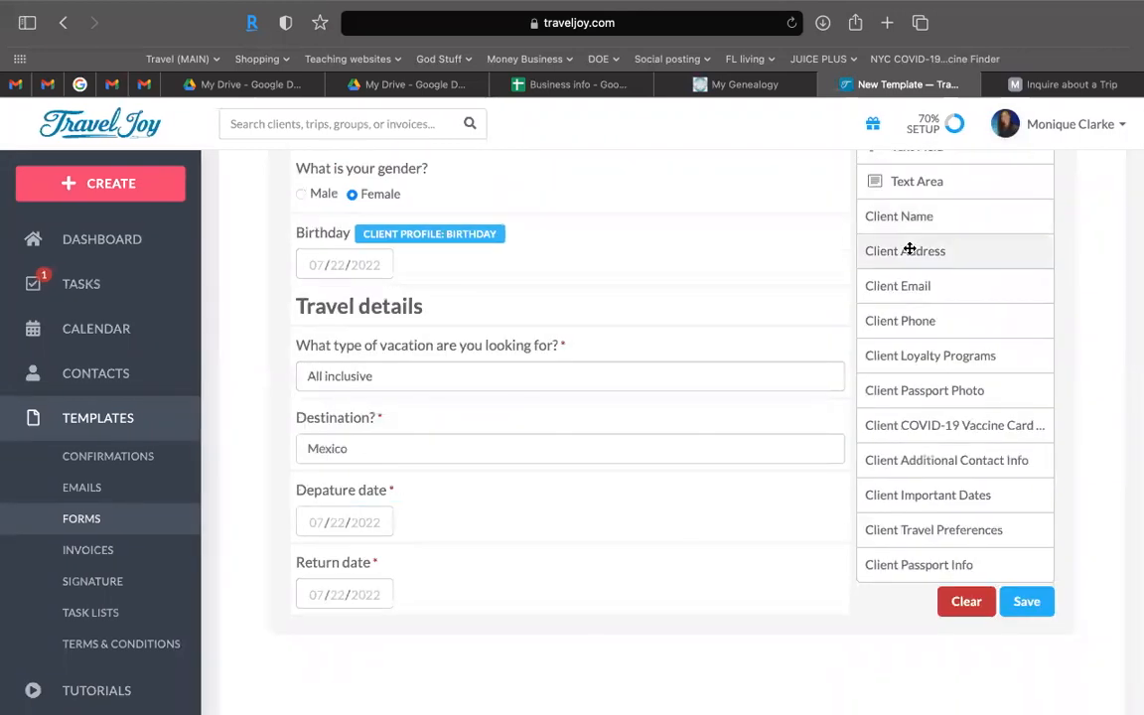
scroll(894, 248, "down", 1)
scroll(873, 214, "up", 1)
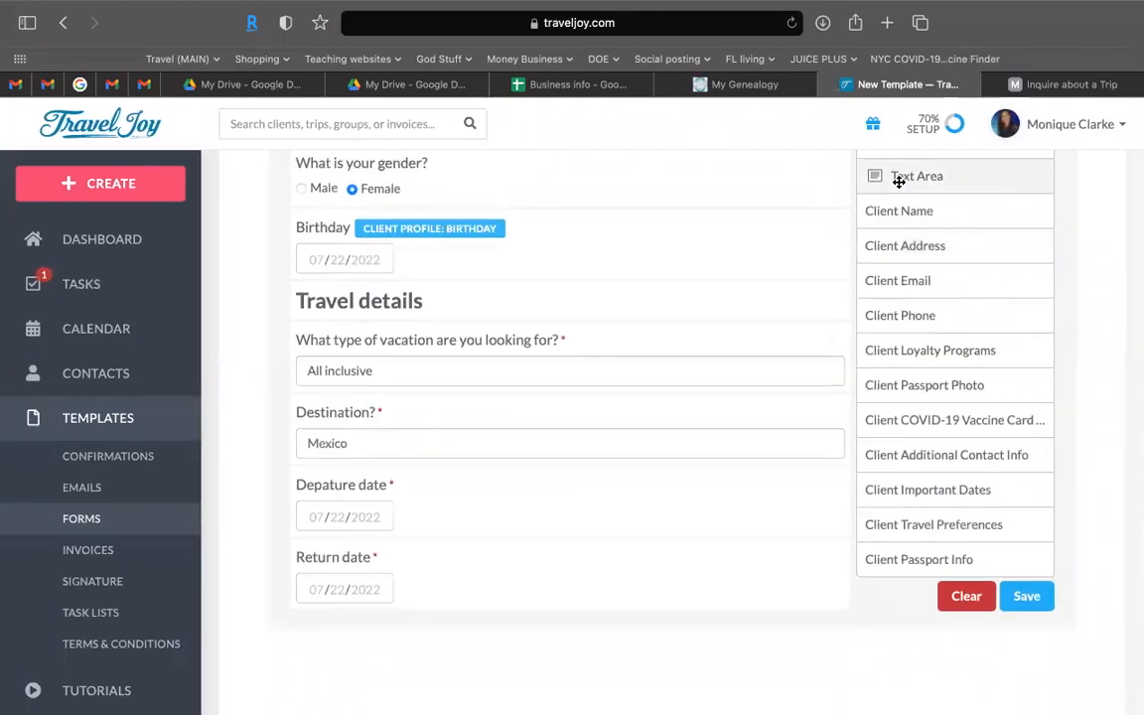
left_click_drag(869, 206, 541, 633)
scroll(541, 586, "down", 4)
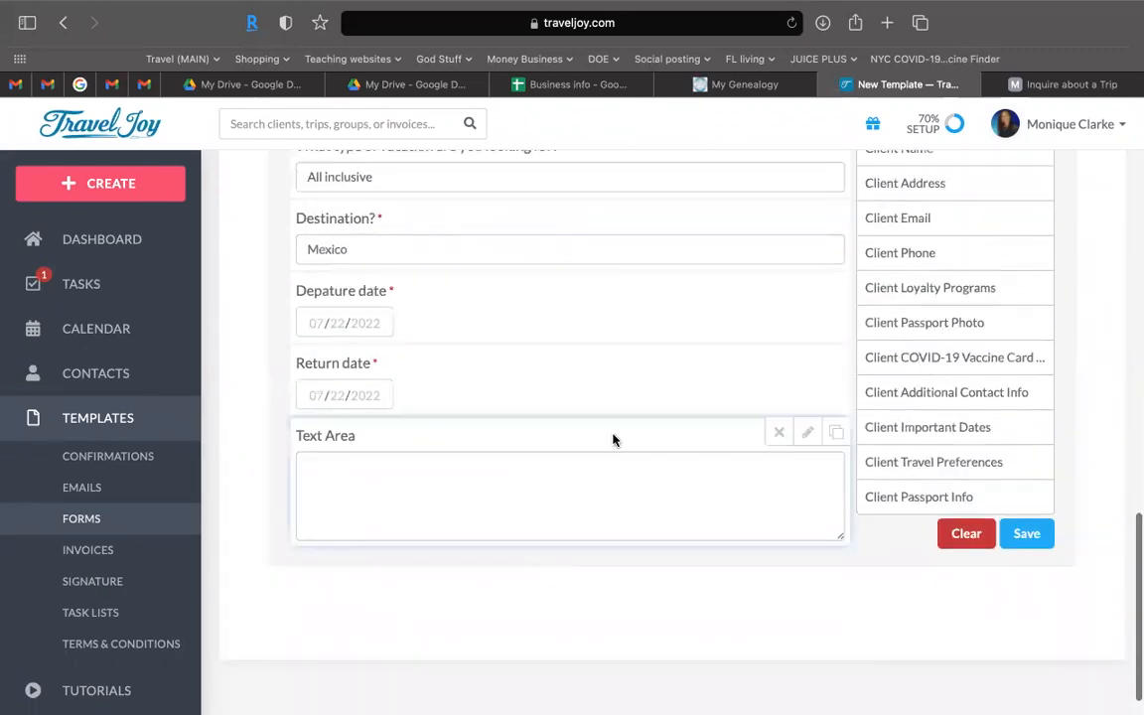
Step: Open the new text area's settings and make the field required
scroll(639, 354, "up", 1)
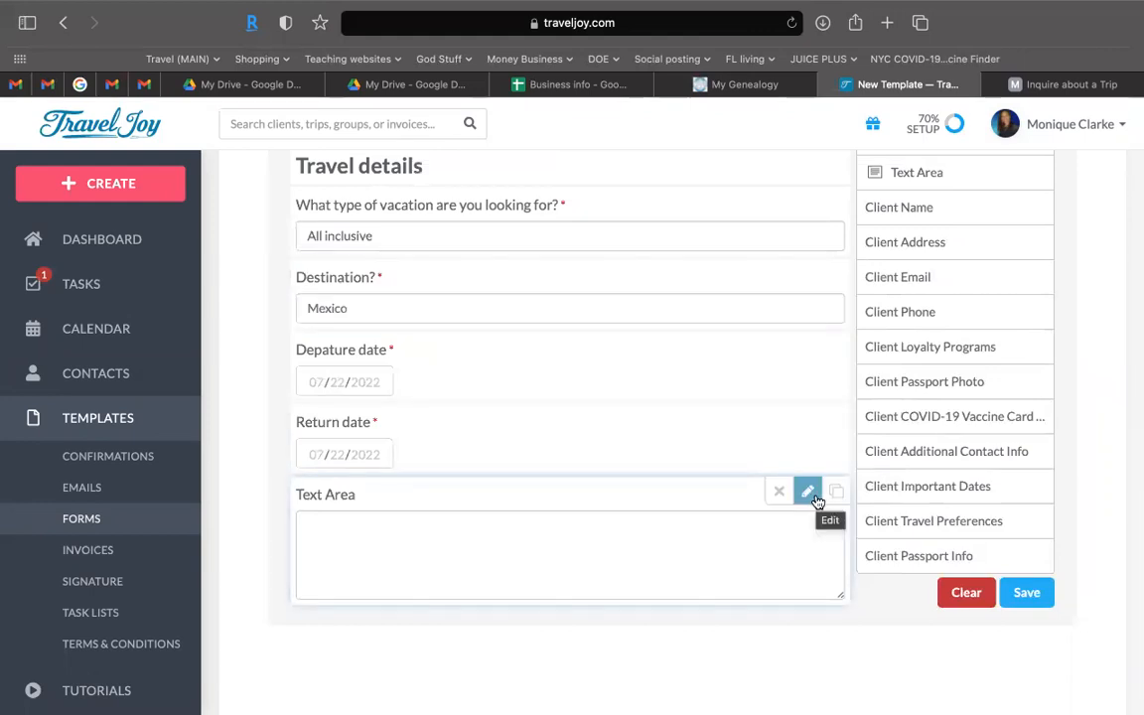
left_click(812, 497)
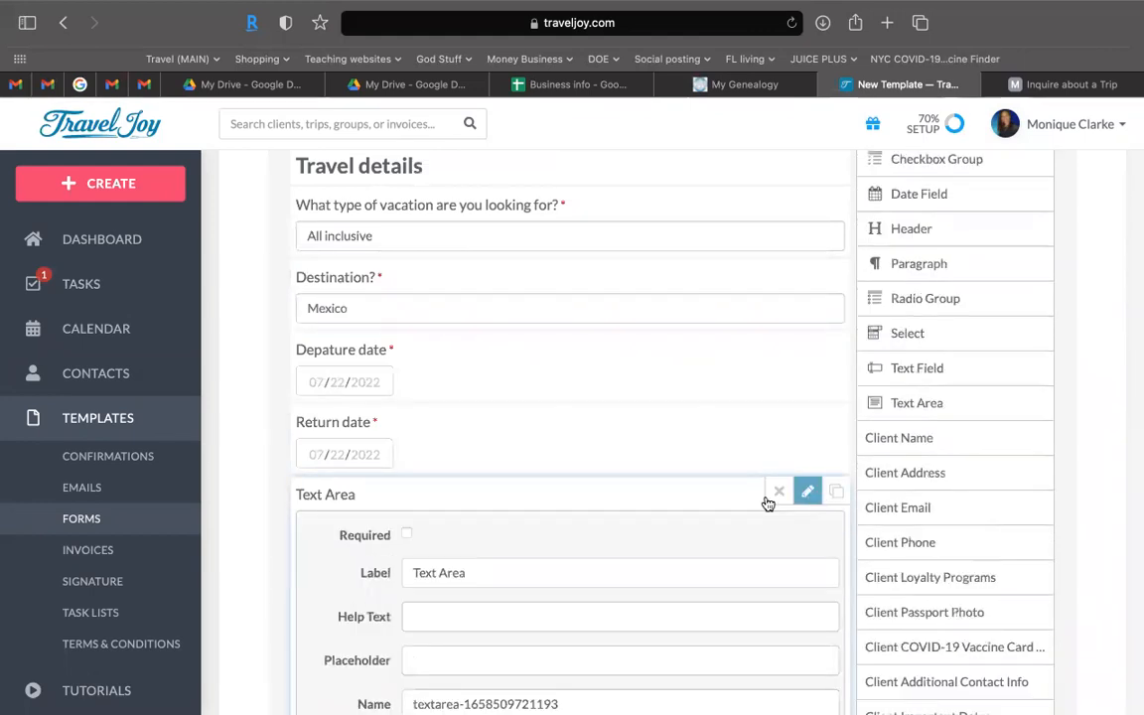
left_click(407, 534)
Step: Switch to the Movacay inquiry form and examine its budget, deposit, hotel preference and loyalty program questions
left_click(1067, 85)
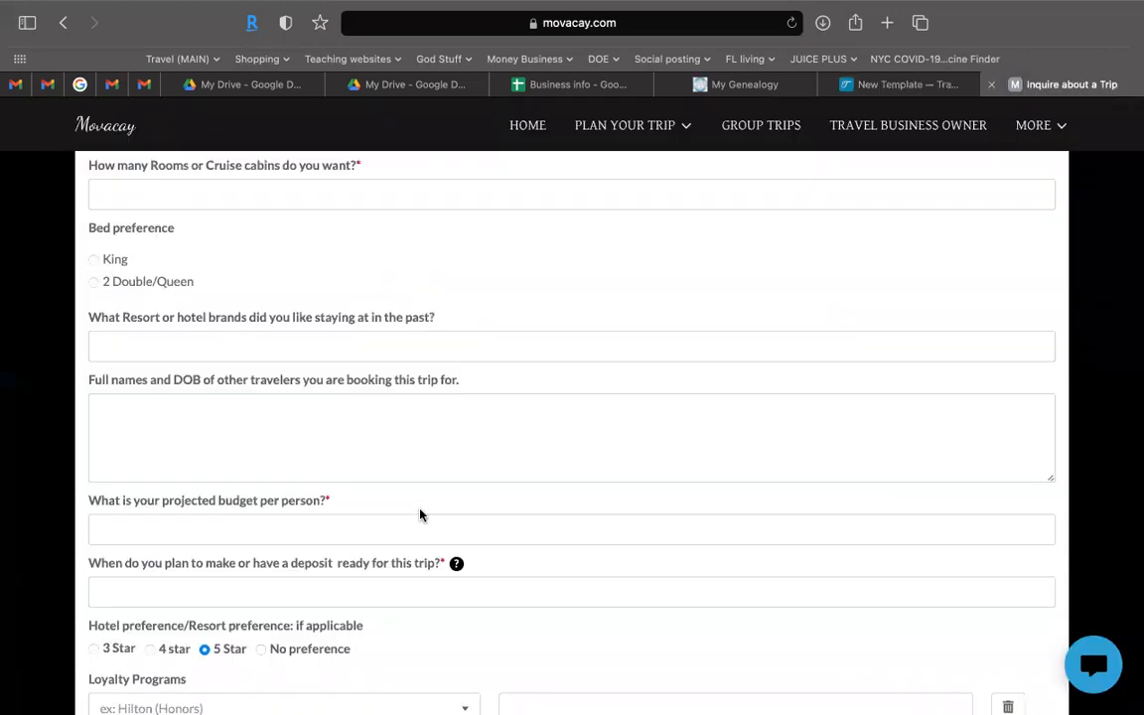
scroll(419, 515, "down", 2)
scroll(371, 352, "down", 3)
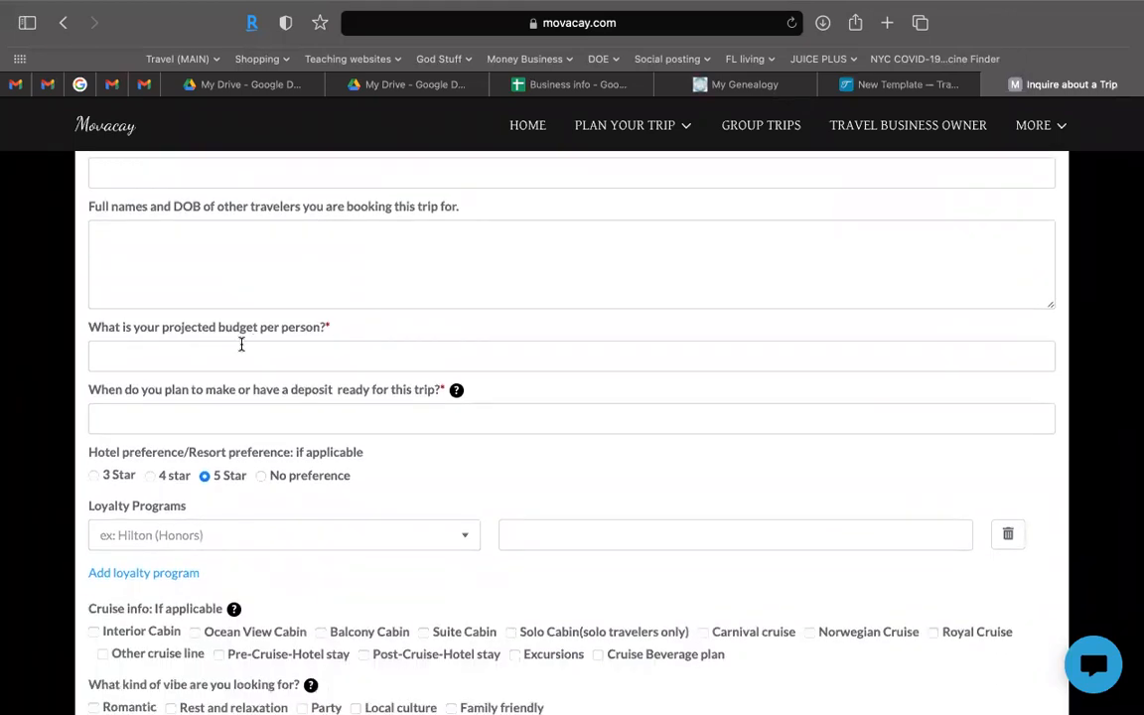
scroll(242, 342, "down", 1)
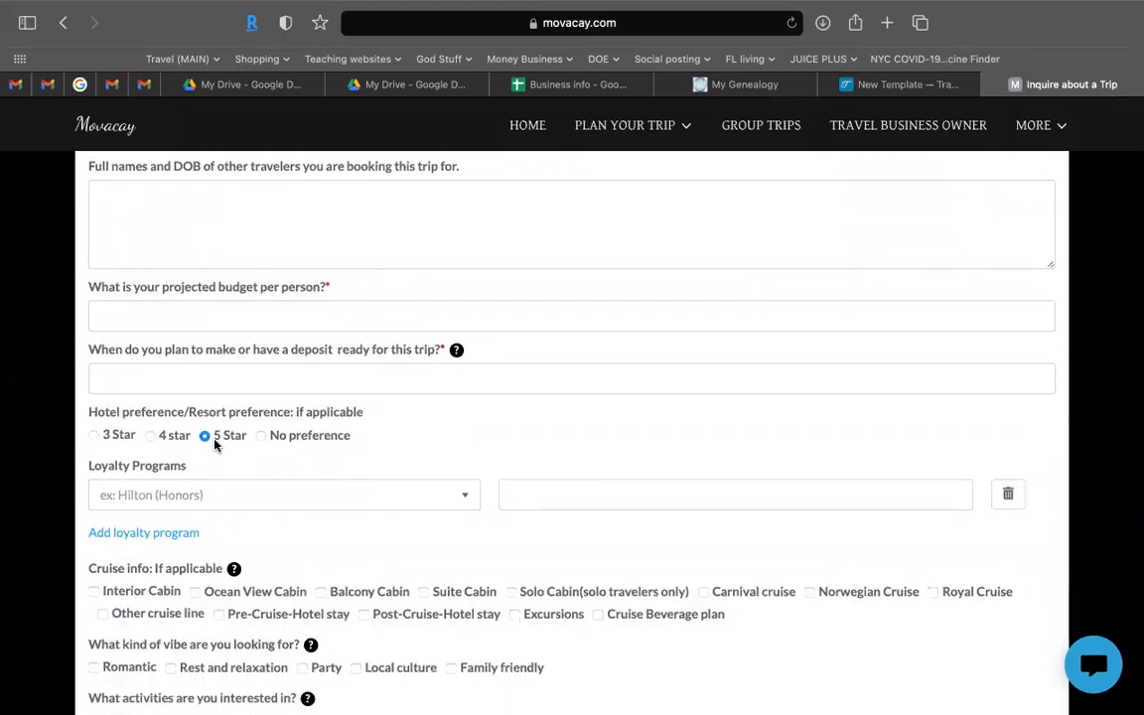
scroll(214, 437, "down", 2)
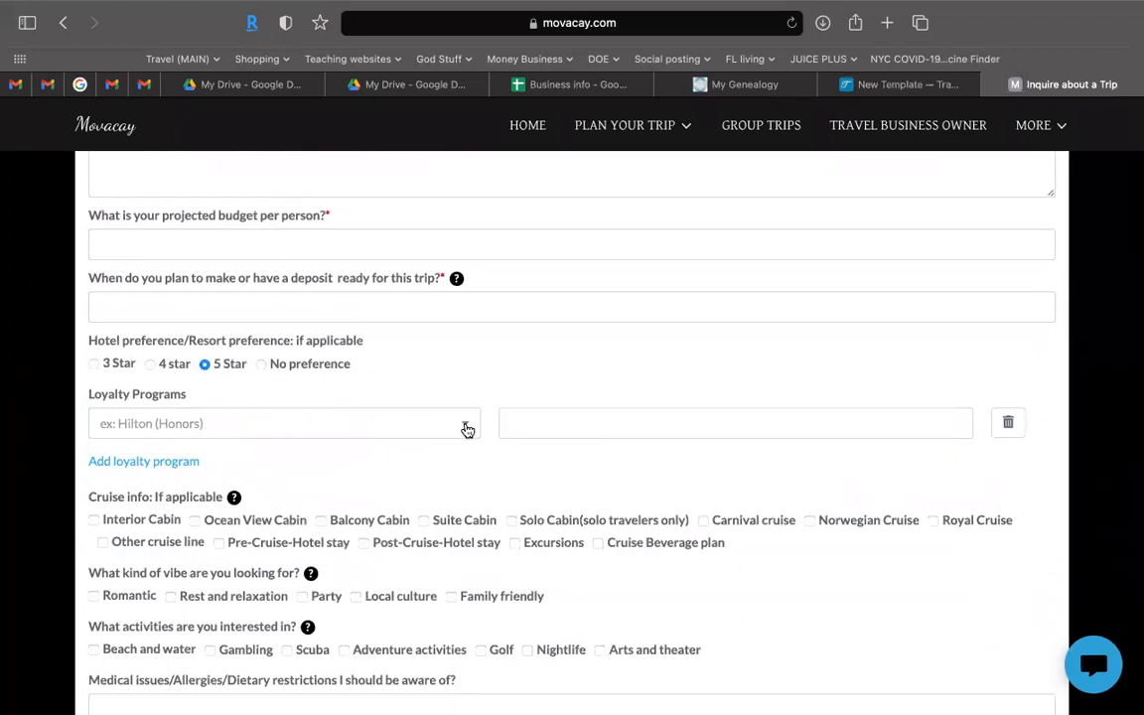
left_click(466, 429)
left_click(472, 424)
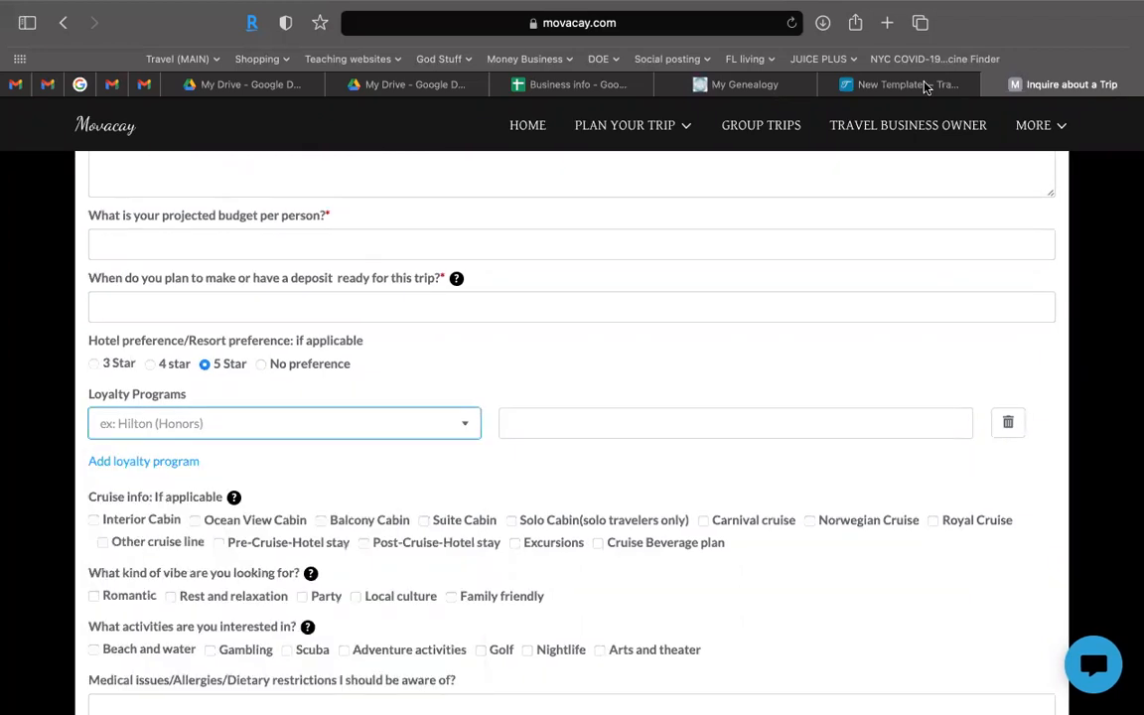
Step: Back in the TravelJoy template, close the text area's settings and add the Client Loyalty Programs field below it
left_click(898, 84)
scroll(968, 405, "down", 4)
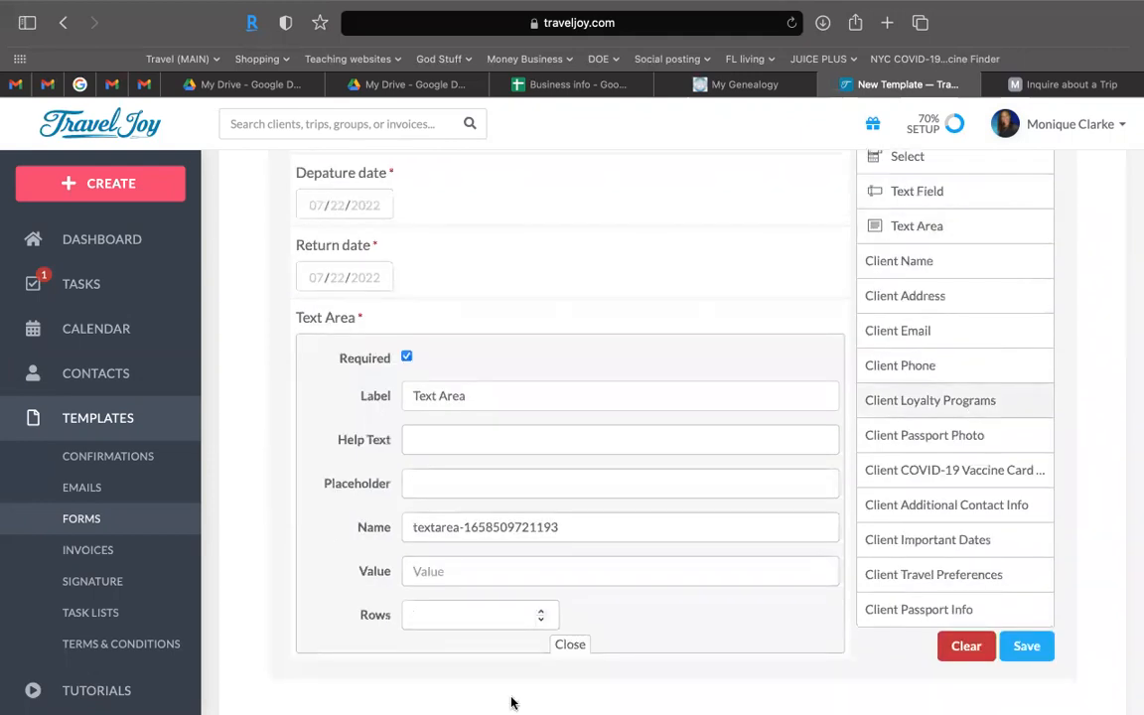
left_click(570, 644)
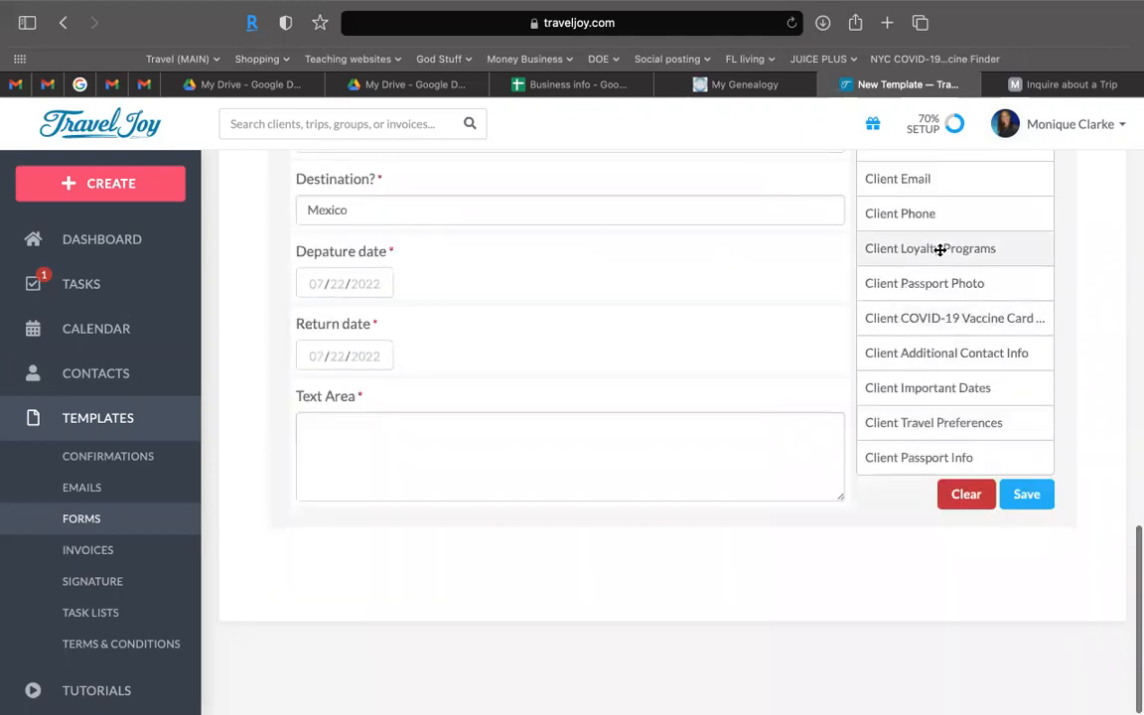
left_click_drag(932, 245, 629, 528)
scroll(628, 528, "down", 2)
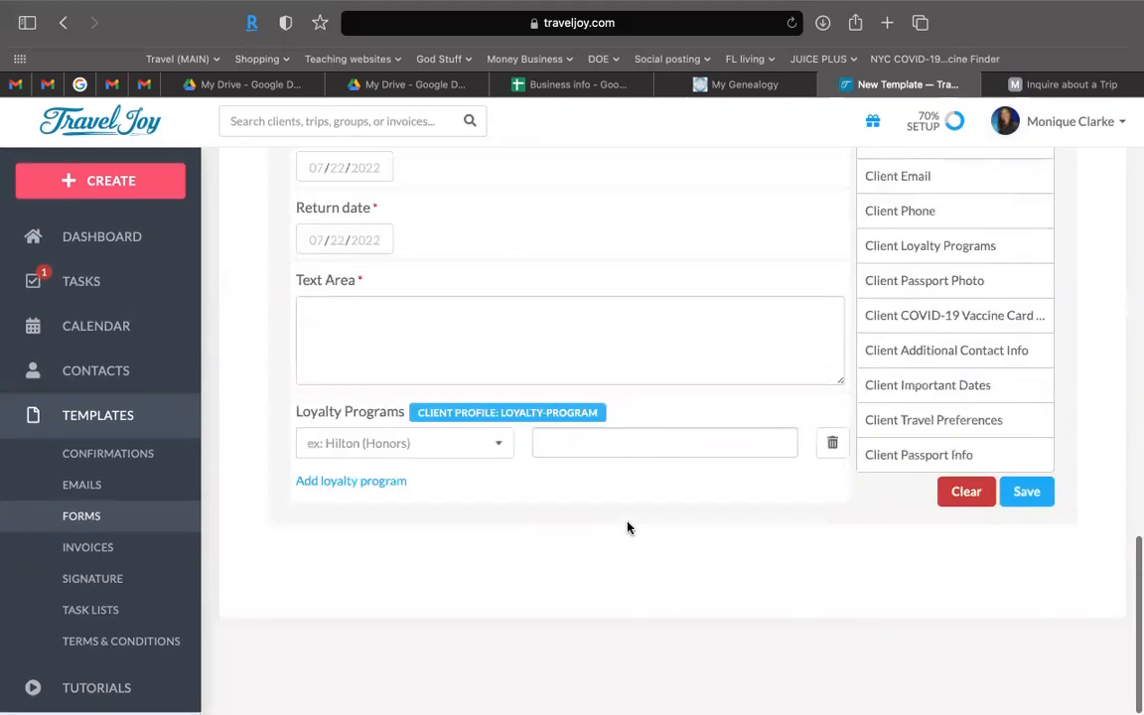
Step: Search the Loyalty Programs field's list of programs for "carn" and clear the search text
left_click(498, 453)
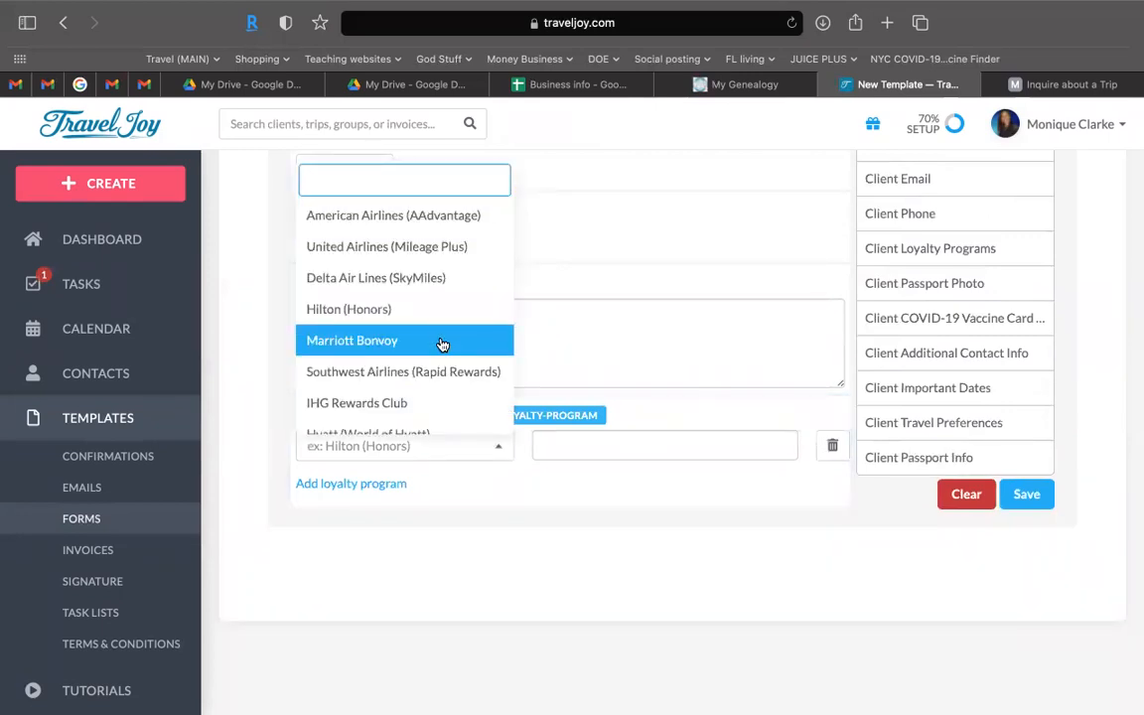
type("car")
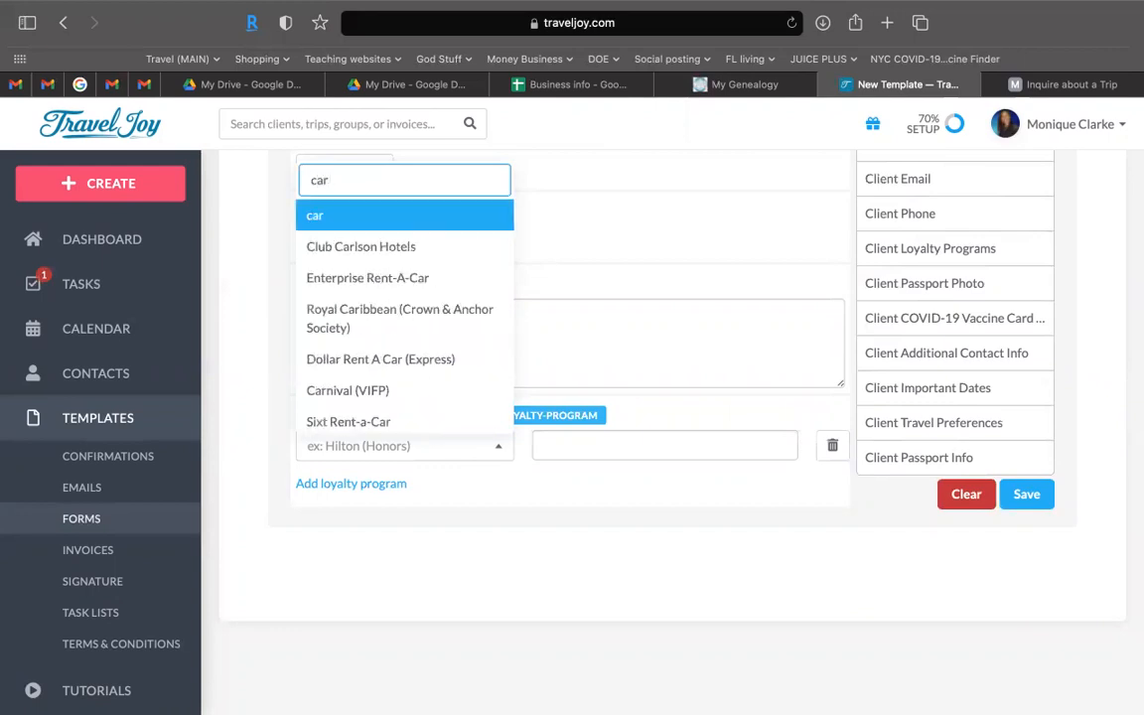
type("n")
key("BackSpace")
key("BackSpace")
key("BackSpace")
key("BackSpace")
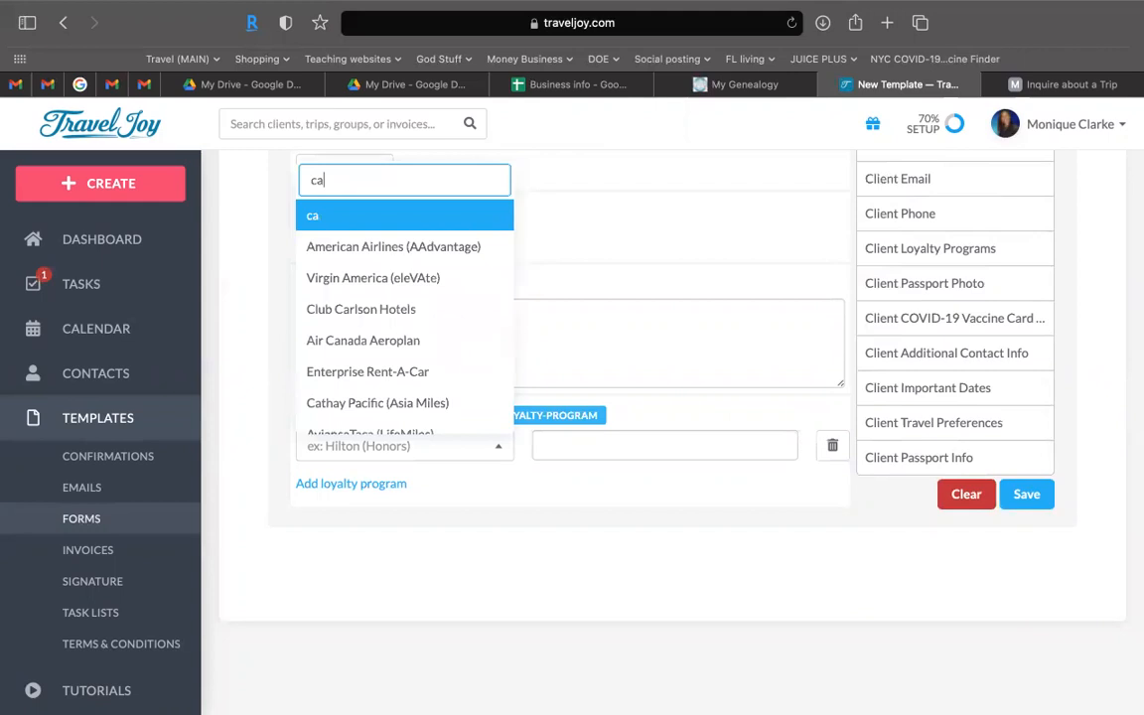
Step: Search the loyalty program list for "lat" and "tsa", clearing the search text after each
type("lat")
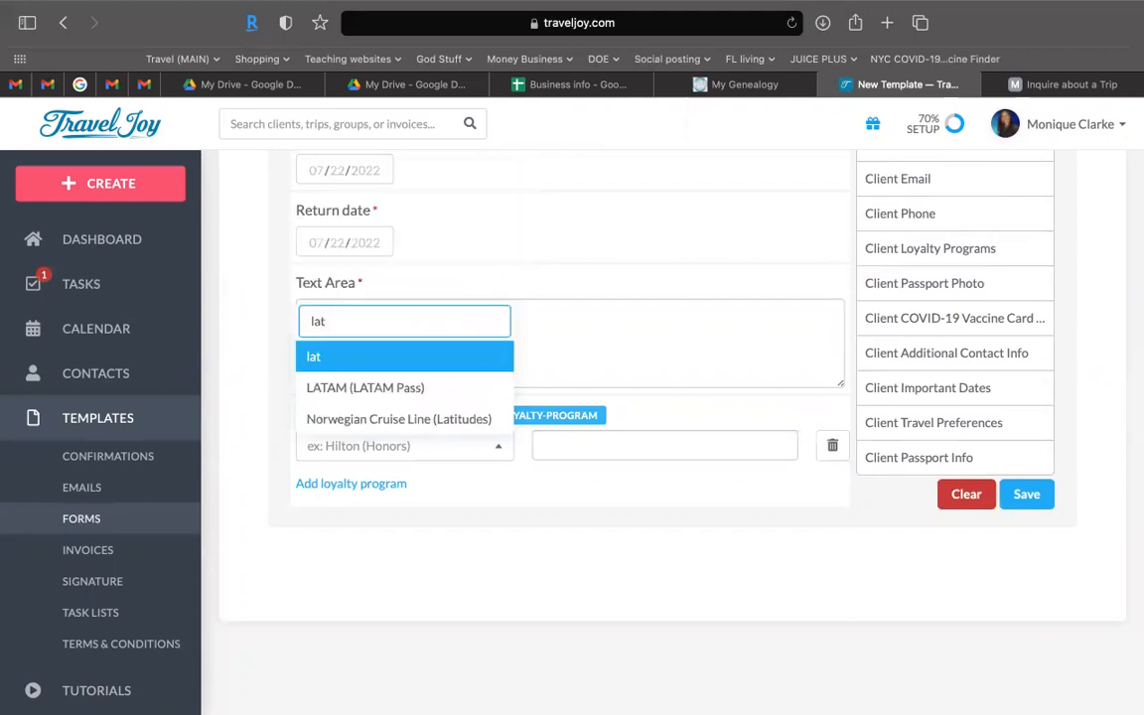
key("BackSpace")
key("BackSpace")
key("BackSpace")
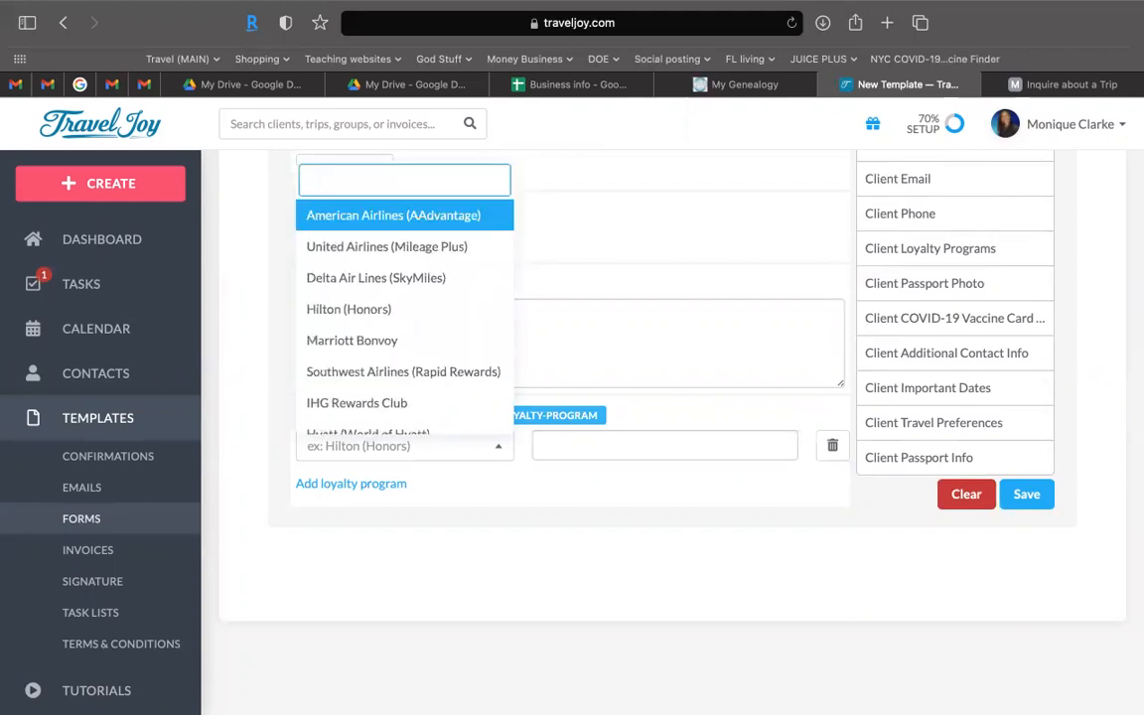
type("tsa")
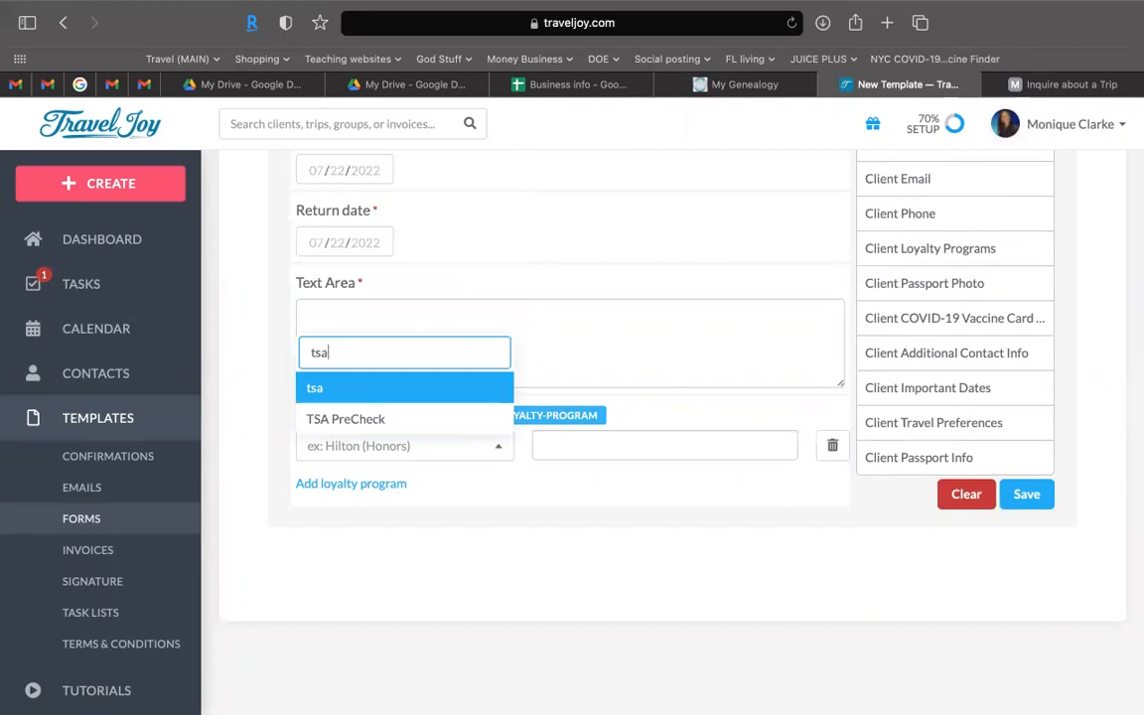
key("BackSpace")
key("BackSpace")
key("BackSpace")
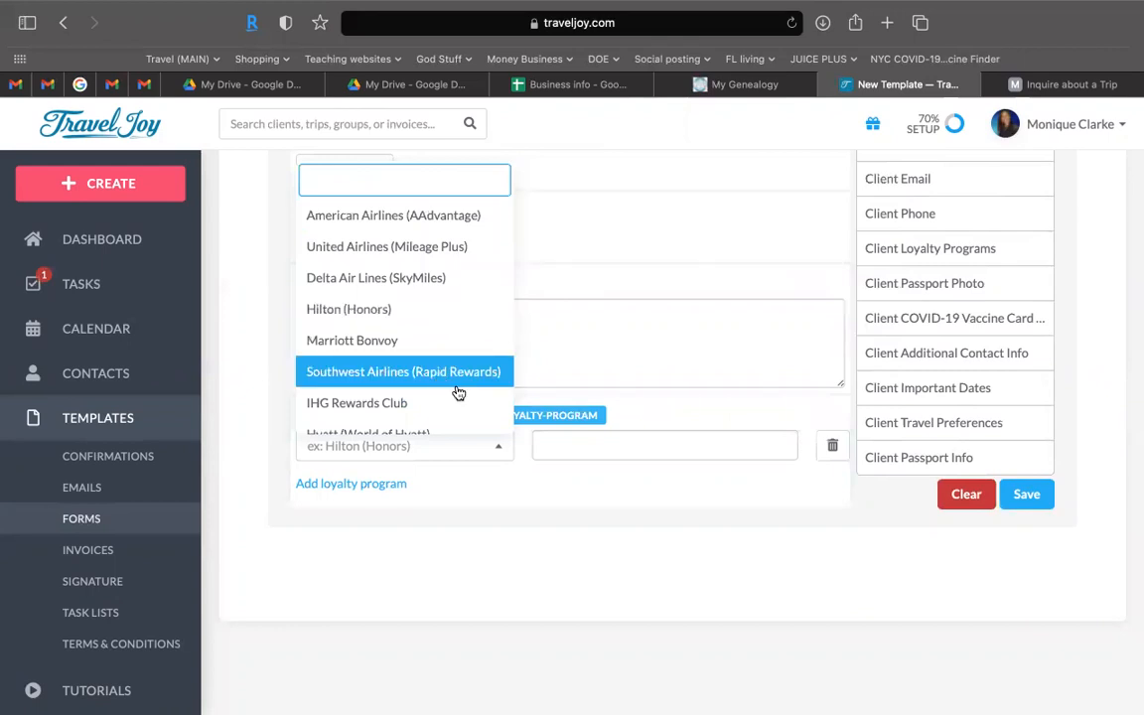
Step: Look through the Loyalty Programs field's list of airline and hotel programs and close it without choosing one
scroll(459, 390, "down", 2)
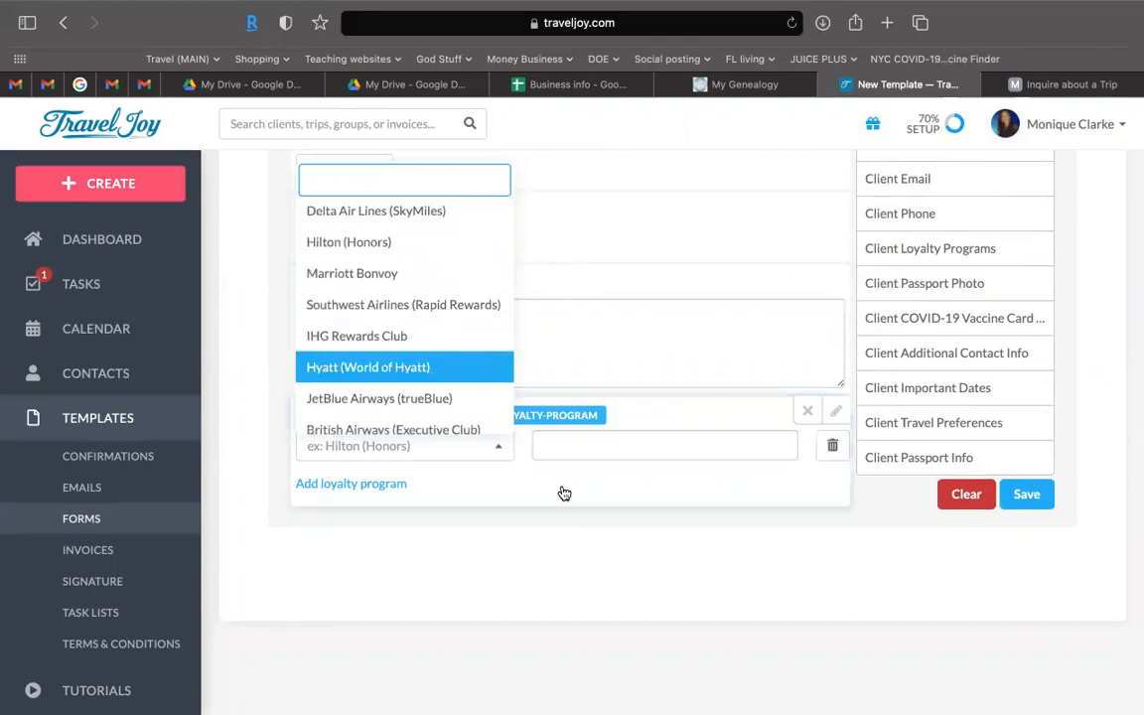
left_click(557, 522)
scroll(556, 523, "down", 1)
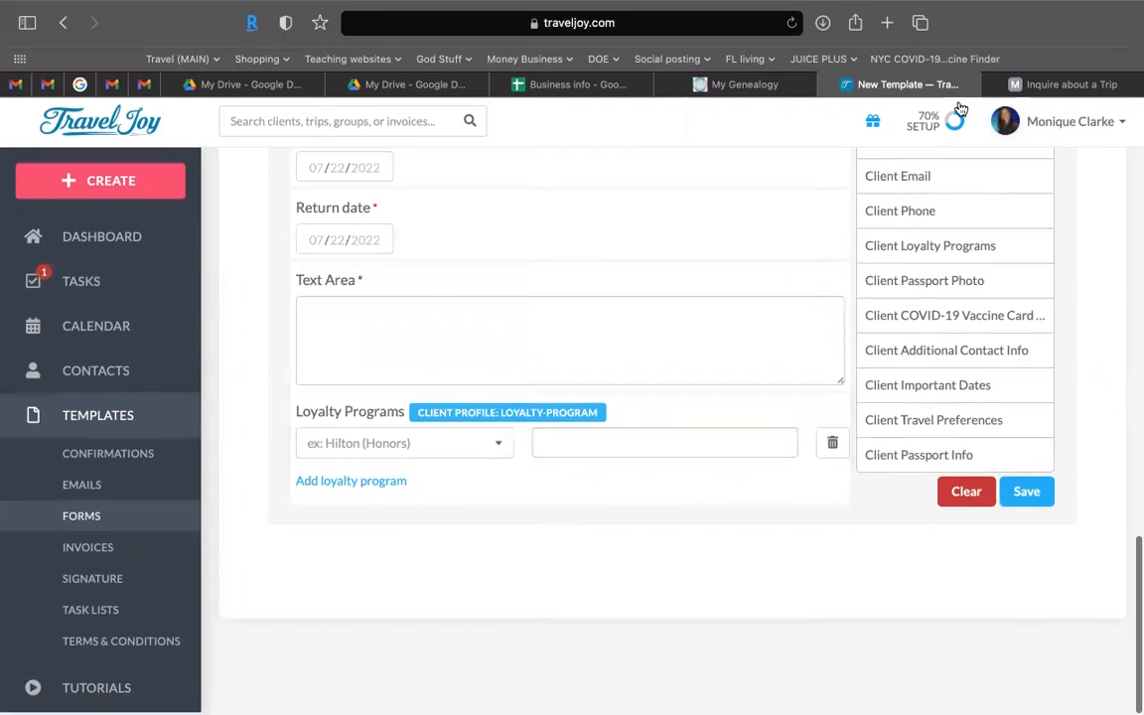
Step: Switch to the Movacay inquiry form and examine its cruise, vibe, activity, medical, referral and consent questions
key("ctrl+Tab")
scroll(523, 405, "down", 3)
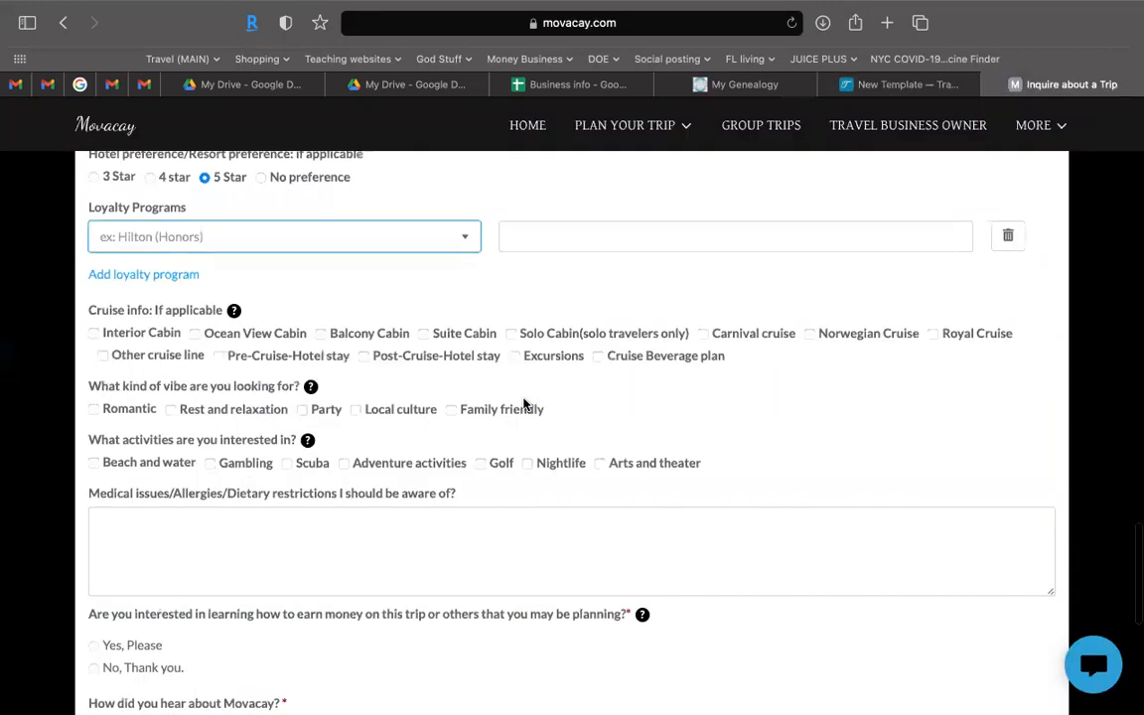
scroll(523, 404, "down", 5)
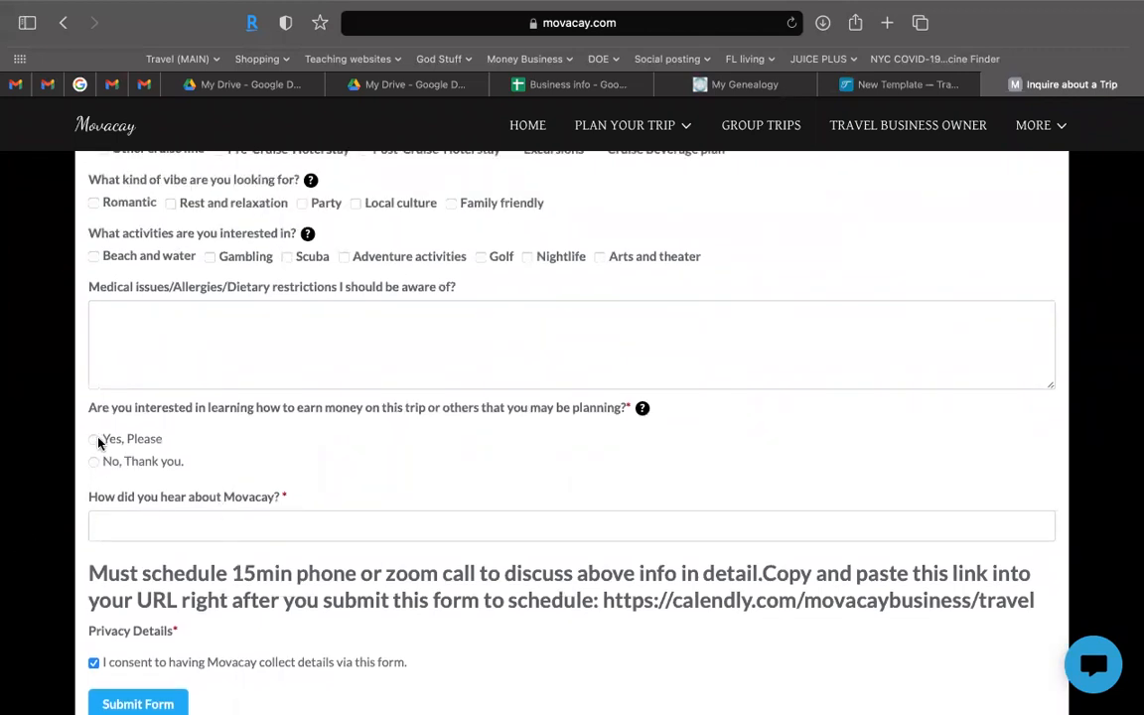
scroll(102, 481, "up", 3)
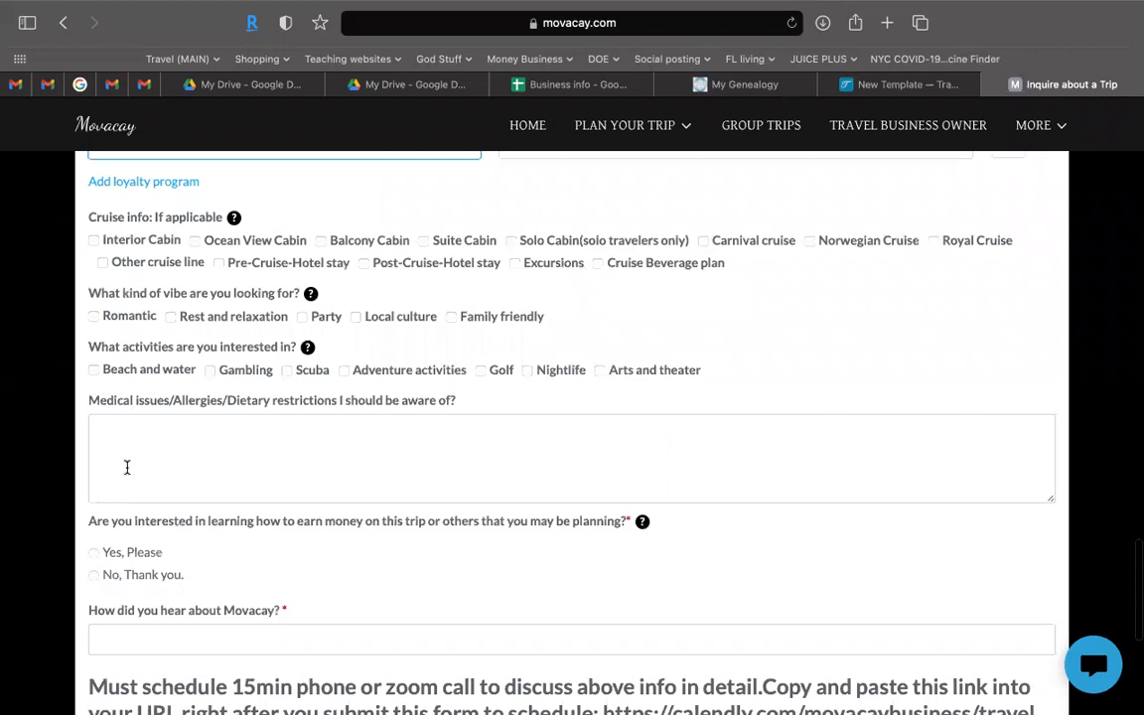
scroll(419, 445, "up", 3)
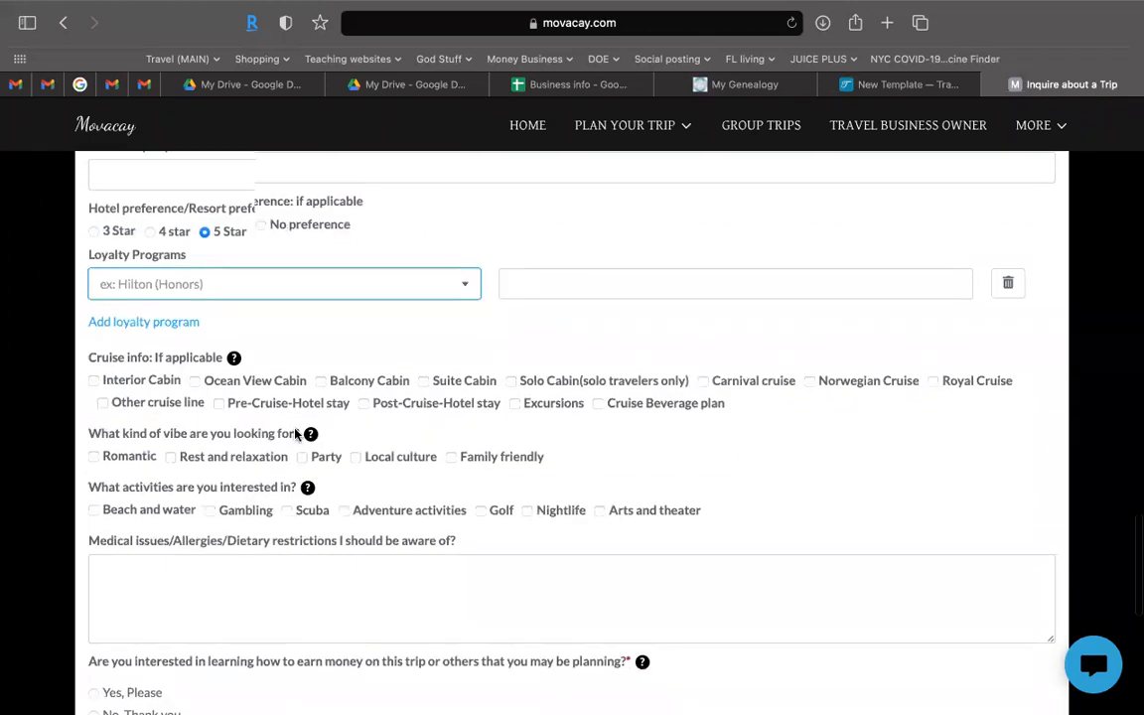
scroll(295, 434, "up", 3)
scroll(153, 416, "up", 1)
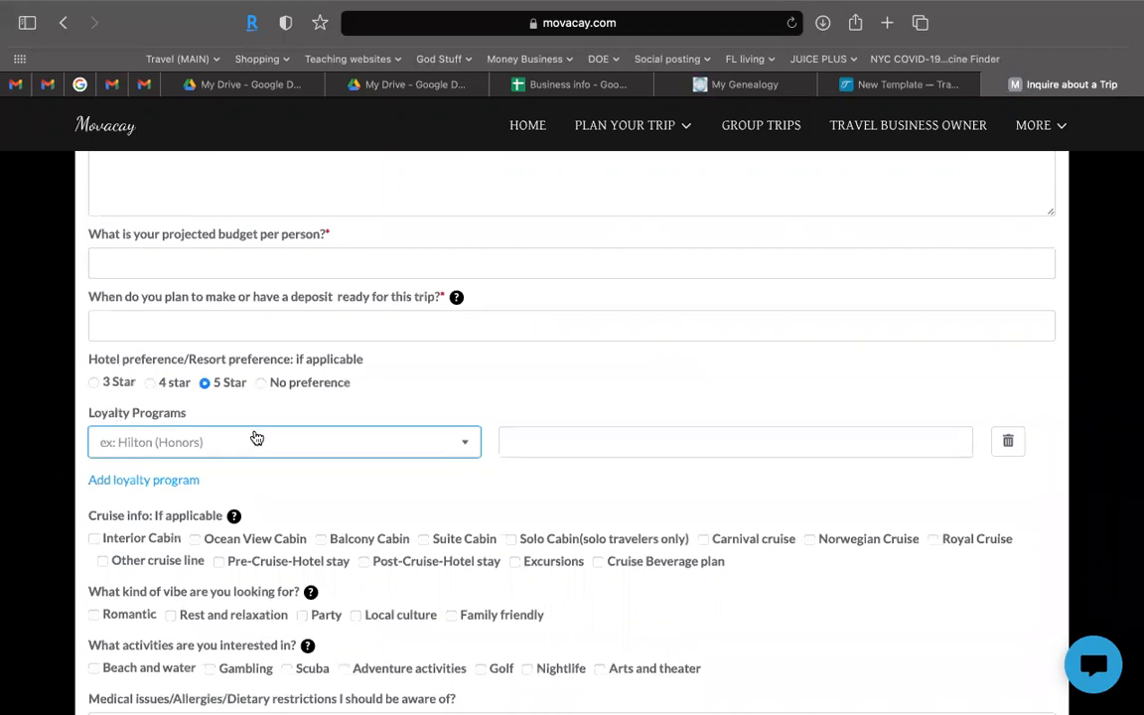
Step: Review the Movacay form's budget, other travelers, bed preference, group, airport and travel date questions
scroll(256, 438, "up", 2)
scroll(256, 438, "up", 2)
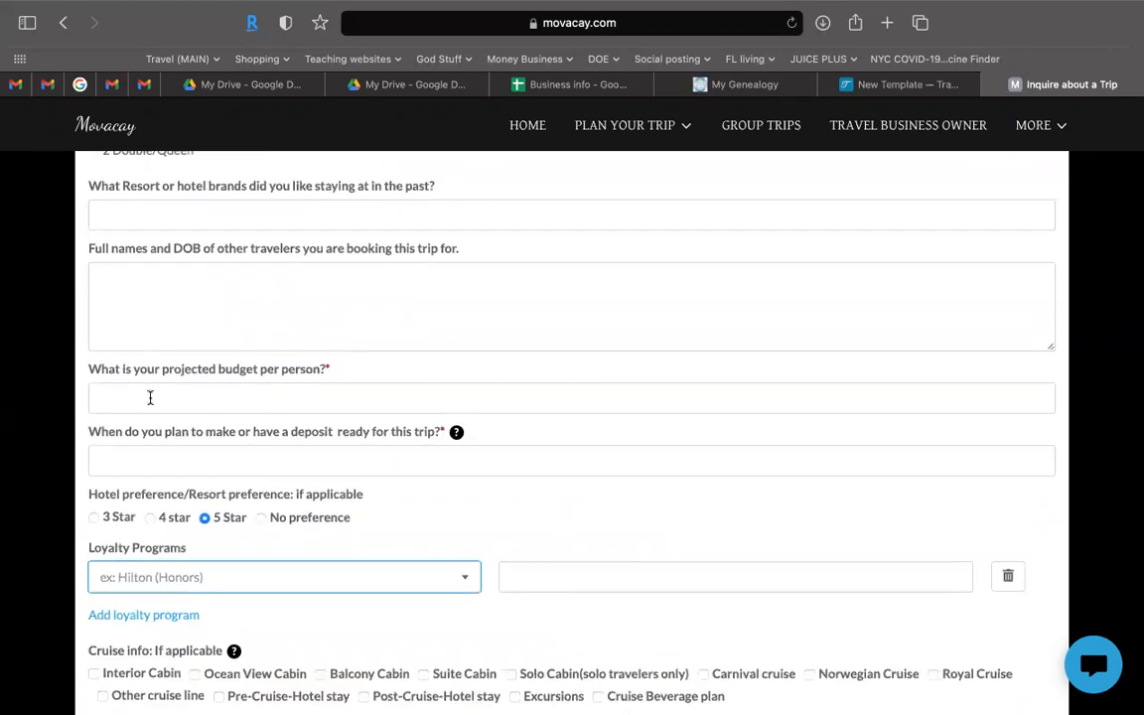
scroll(298, 400, "up", 2)
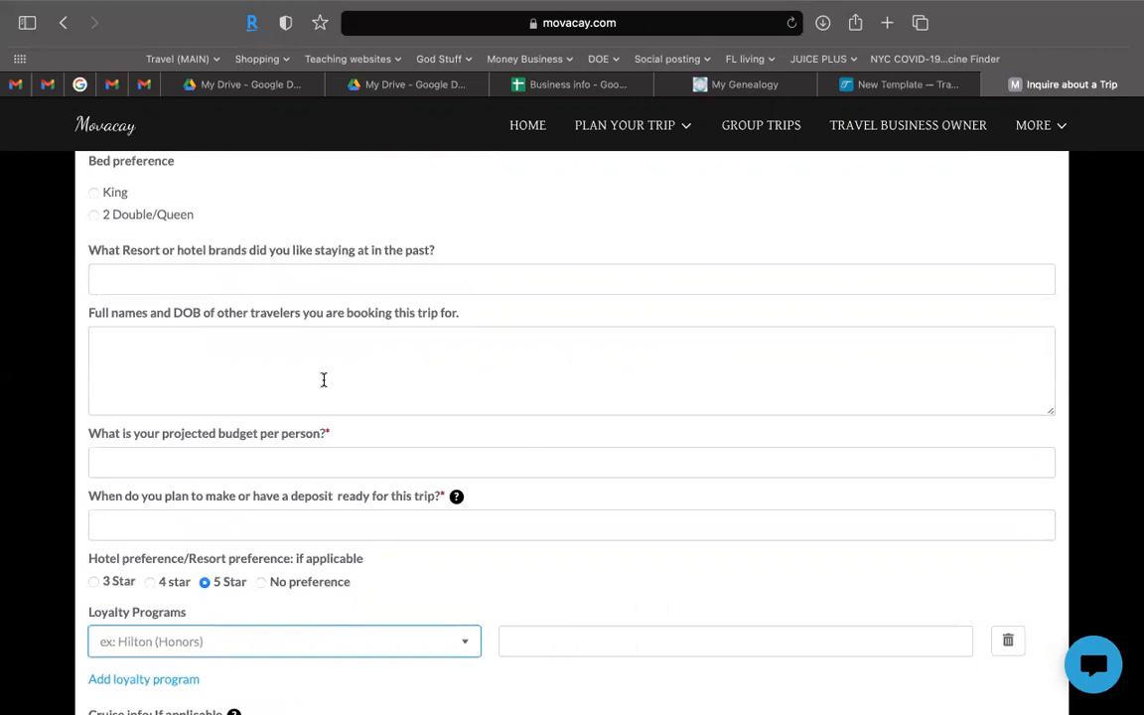
scroll(323, 380, "up", 3)
scroll(323, 380, "up", 1)
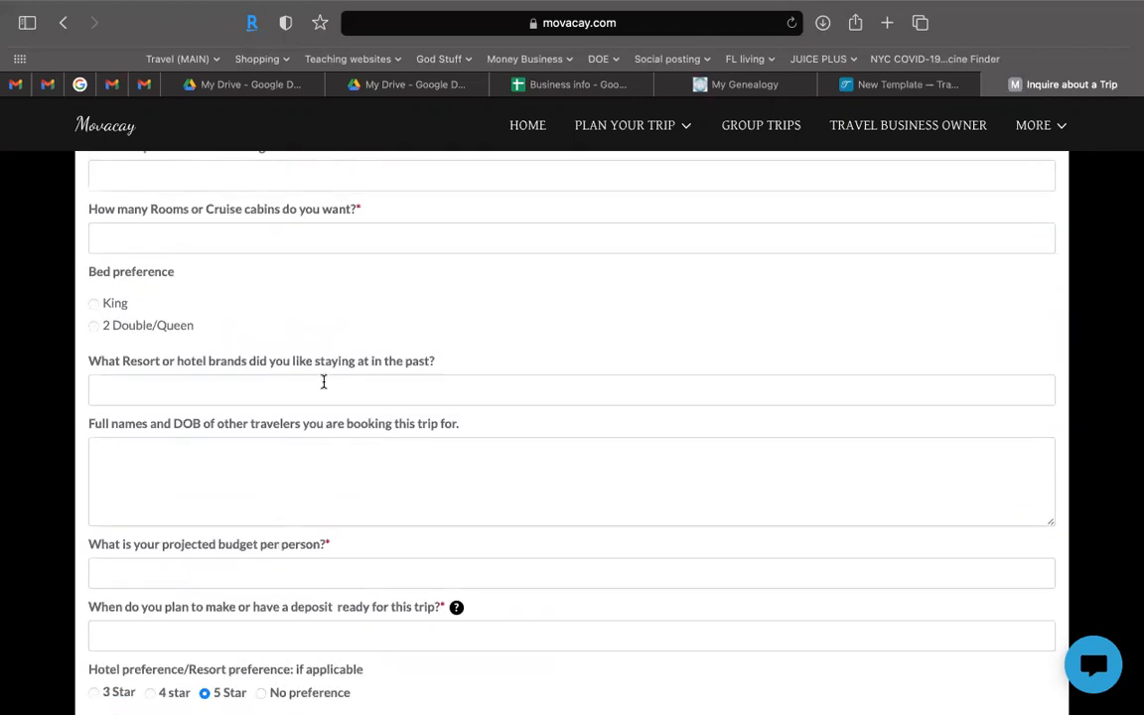
scroll(322, 382, "up", 8)
scroll(323, 388, "up", 8)
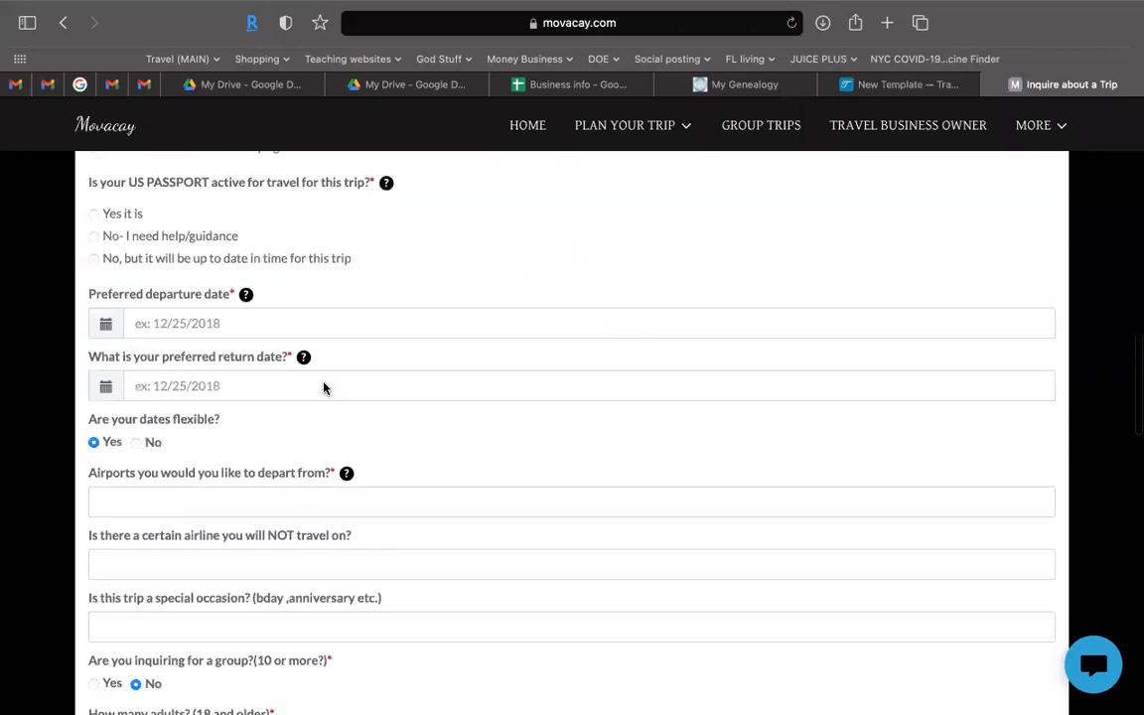
scroll(323, 387, "up", 1)
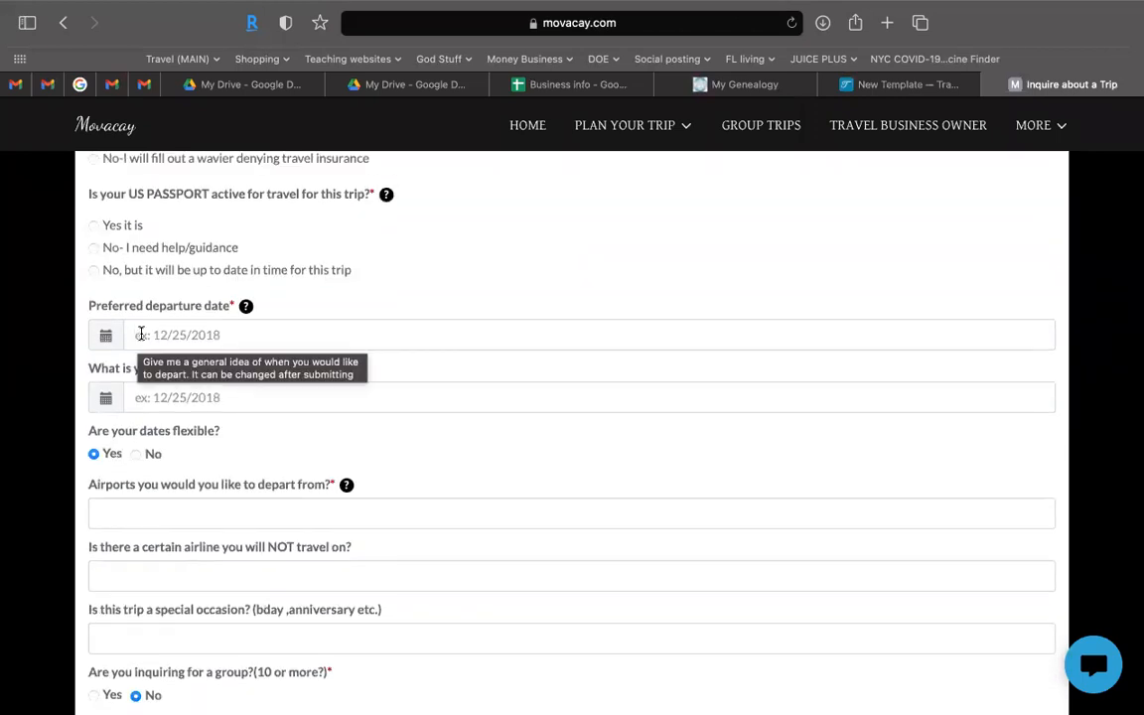
Step: Return to the TravelJoy template and review its email, confirmation, button text and terms & conditions settings
left_click(881, 84)
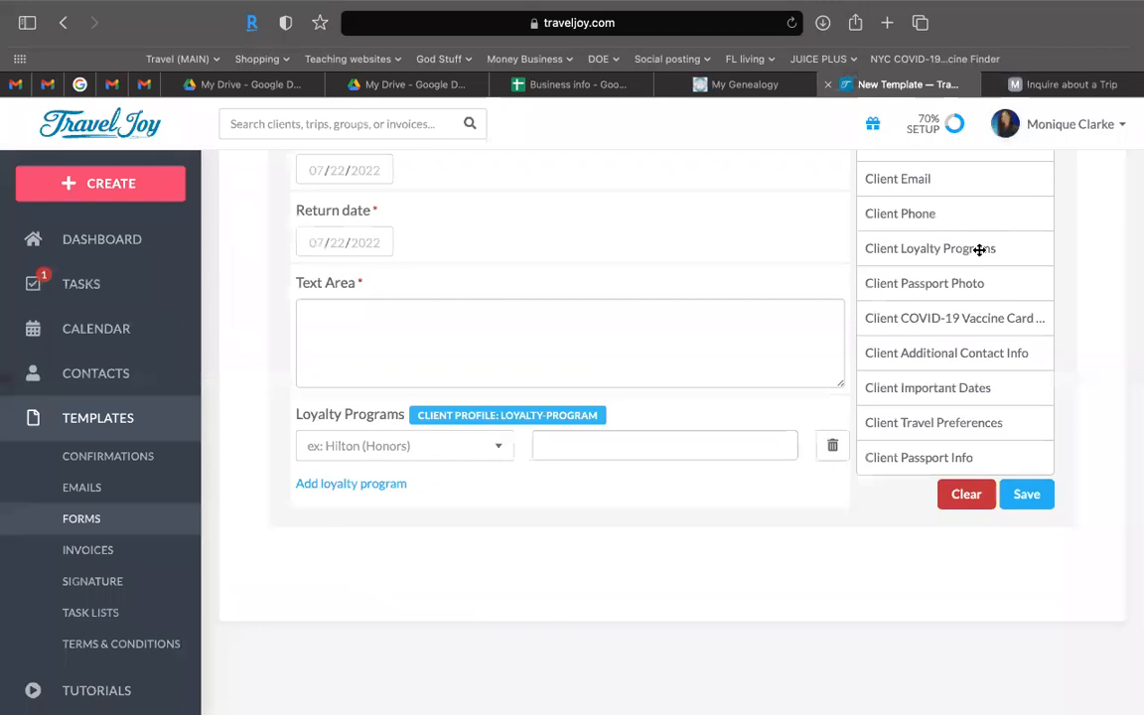
scroll(979, 250, "up", 20)
scroll(980, 254, "down", 4)
scroll(979, 255, "down", 5)
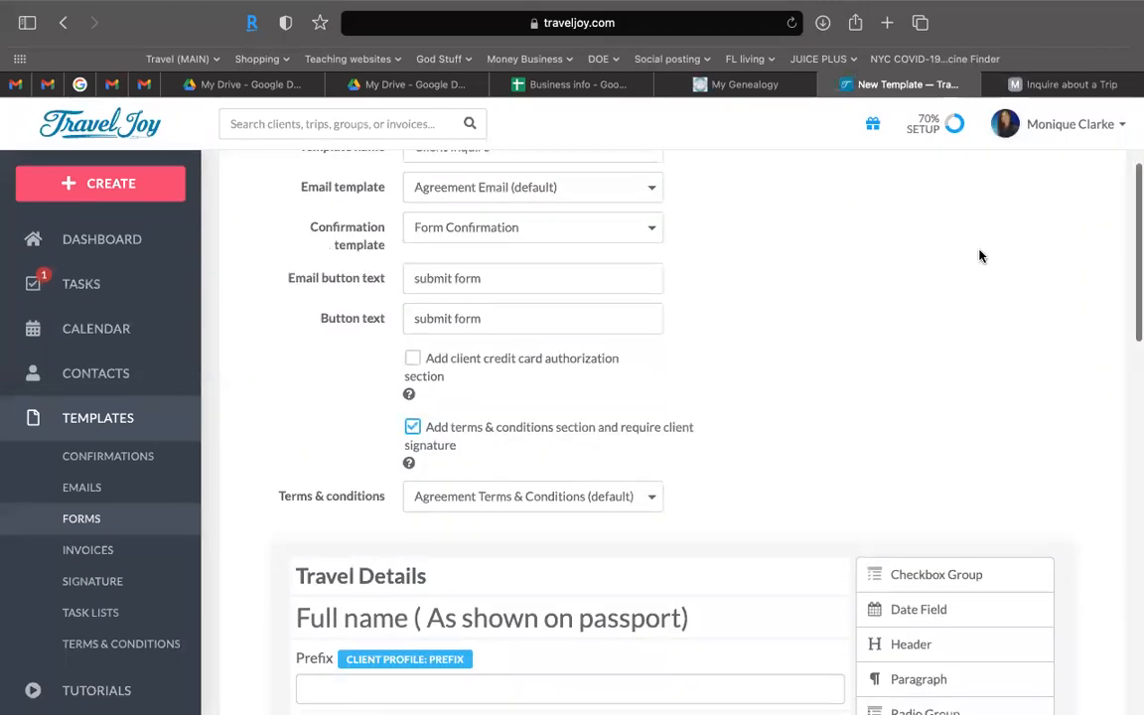
Step: Switch to the Movacay form and examine its Travel Preferences questions, vacation type options and Step 1 trip details
left_click(1022, 83)
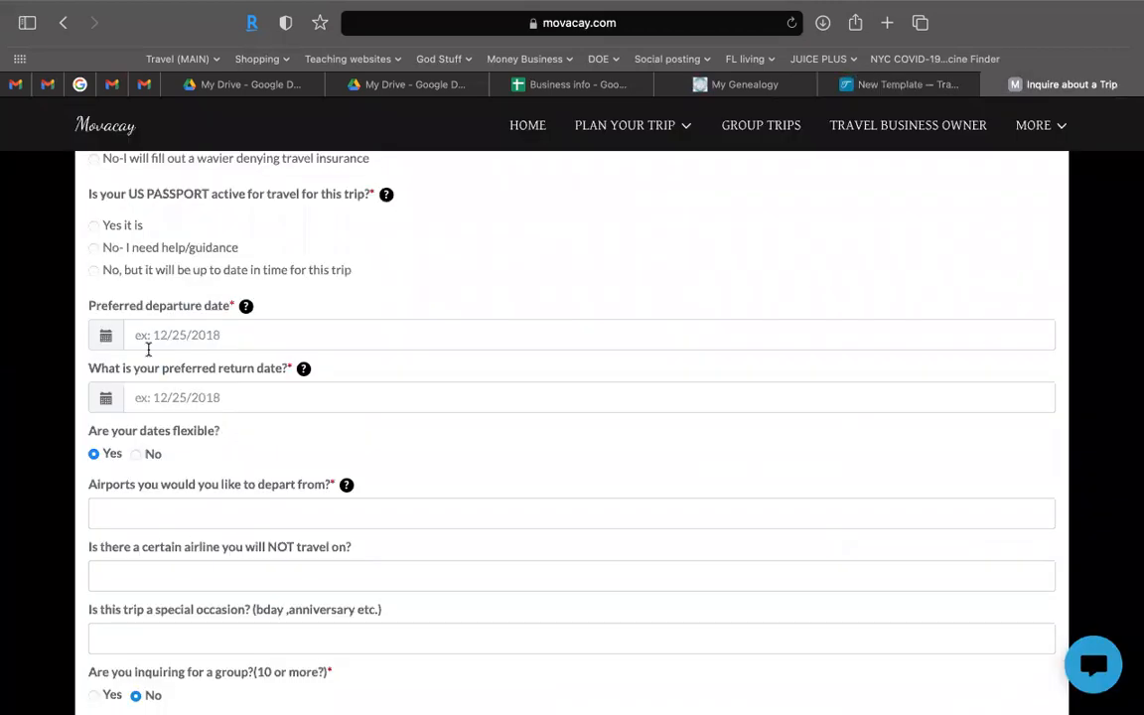
scroll(242, 344, "up", 3)
scroll(243, 347, "up", 5)
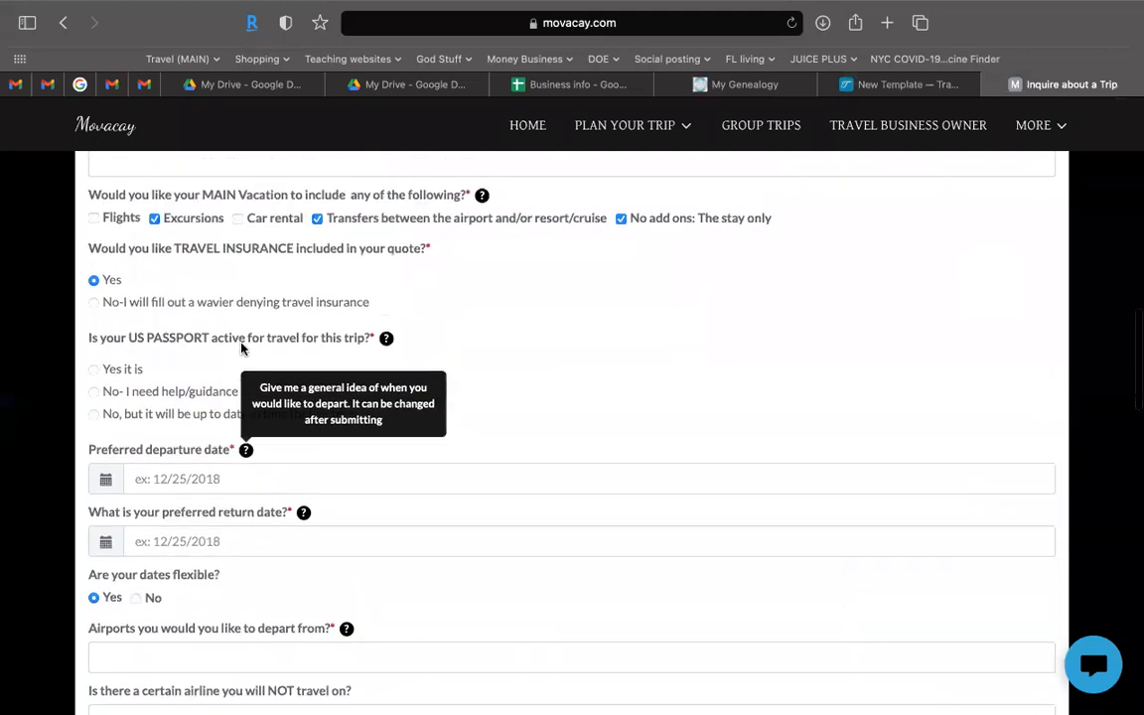
scroll(241, 348, "up", 3)
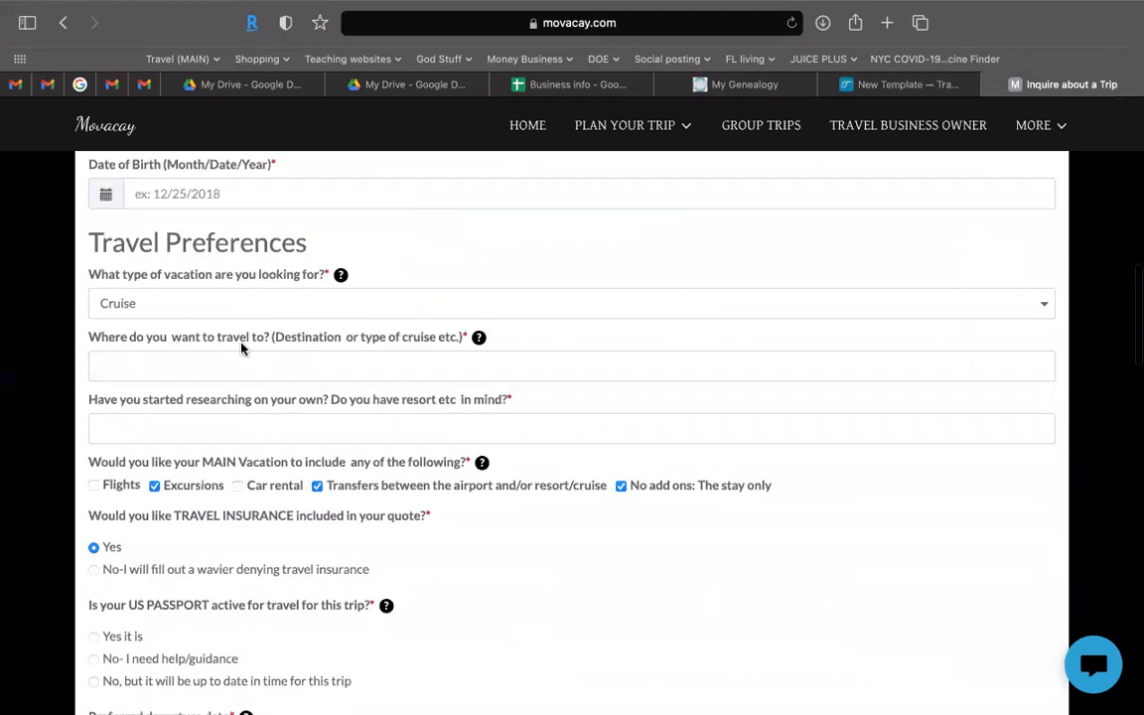
left_click(238, 326)
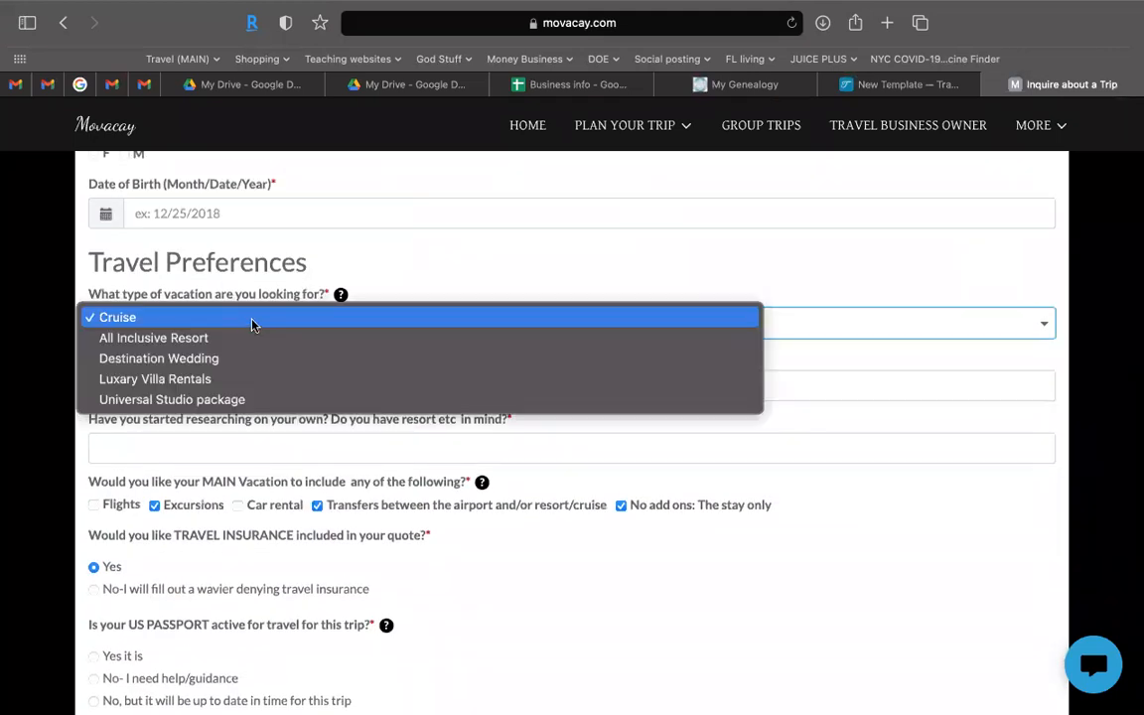
left_click(403, 260)
scroll(403, 260, "up", 1)
scroll(823, 310, "up", 10)
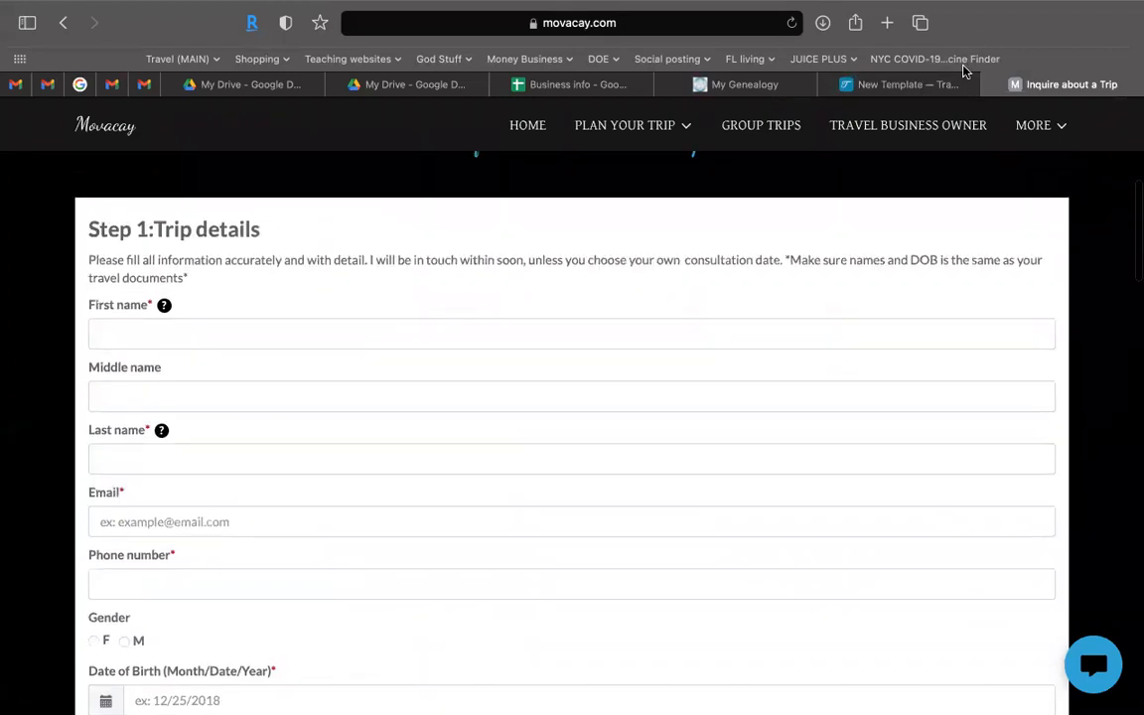
Step: Back in the TravelJoy template, review the built form from Travel Details to Loyalty Programs and the available field types
left_click(860, 83)
scroll(947, 264, "down", 5)
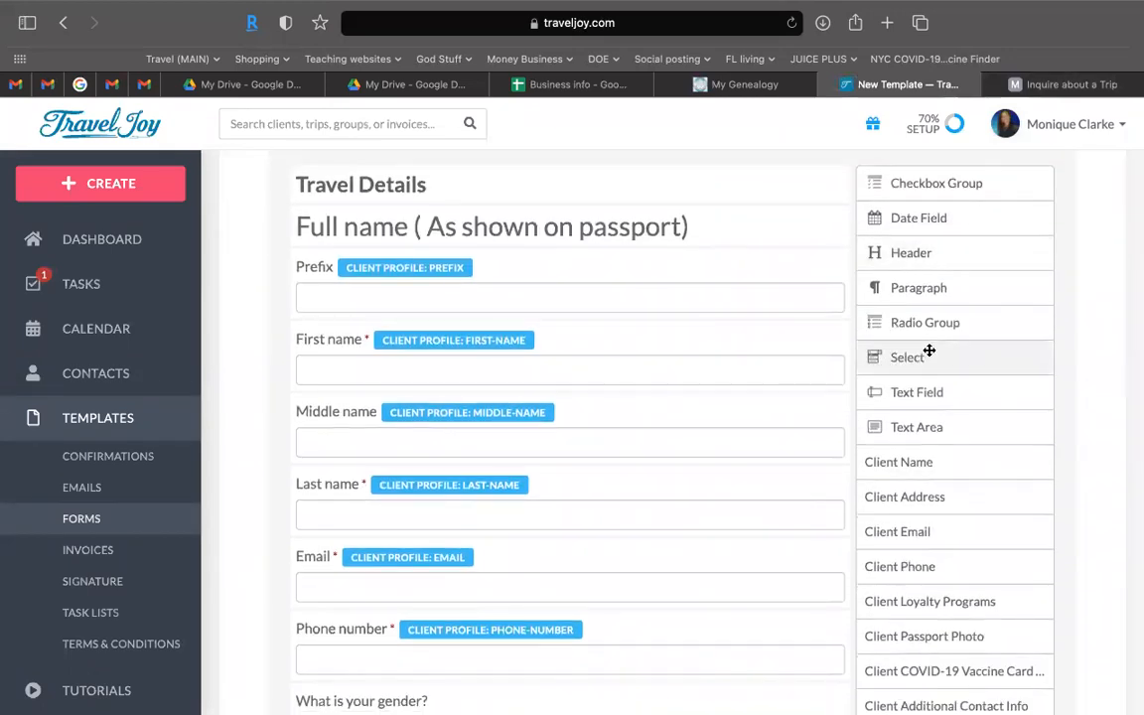
scroll(929, 350, "down", 15)
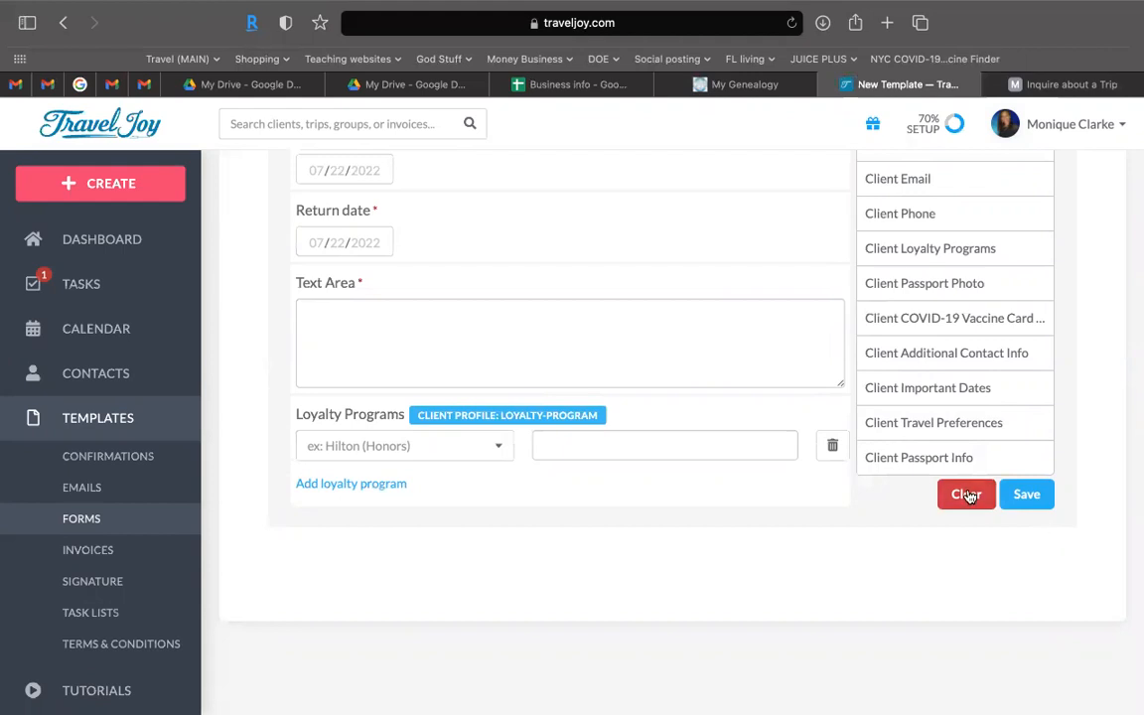
scroll(969, 496, "up", 1)
scroll(969, 496, "up", 15)
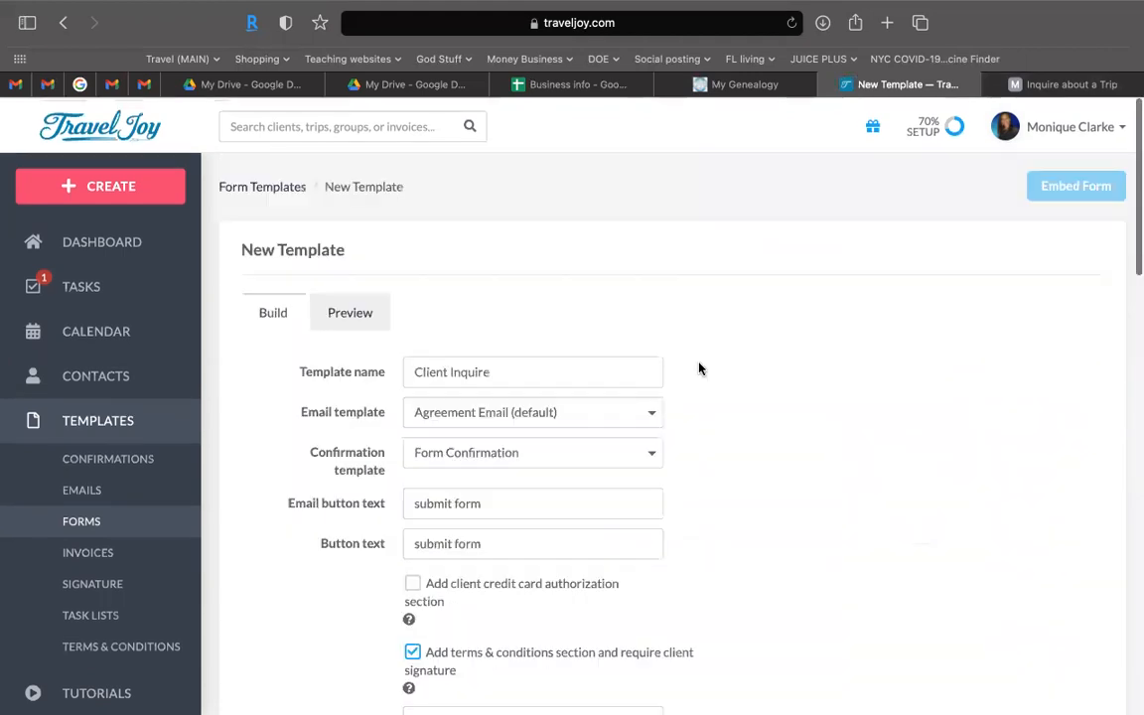
Step: Preview the Client Inquire template as the client sees it, from the trip banner to the signature line
left_click(349, 310)
scroll(366, 263, "down", 3)
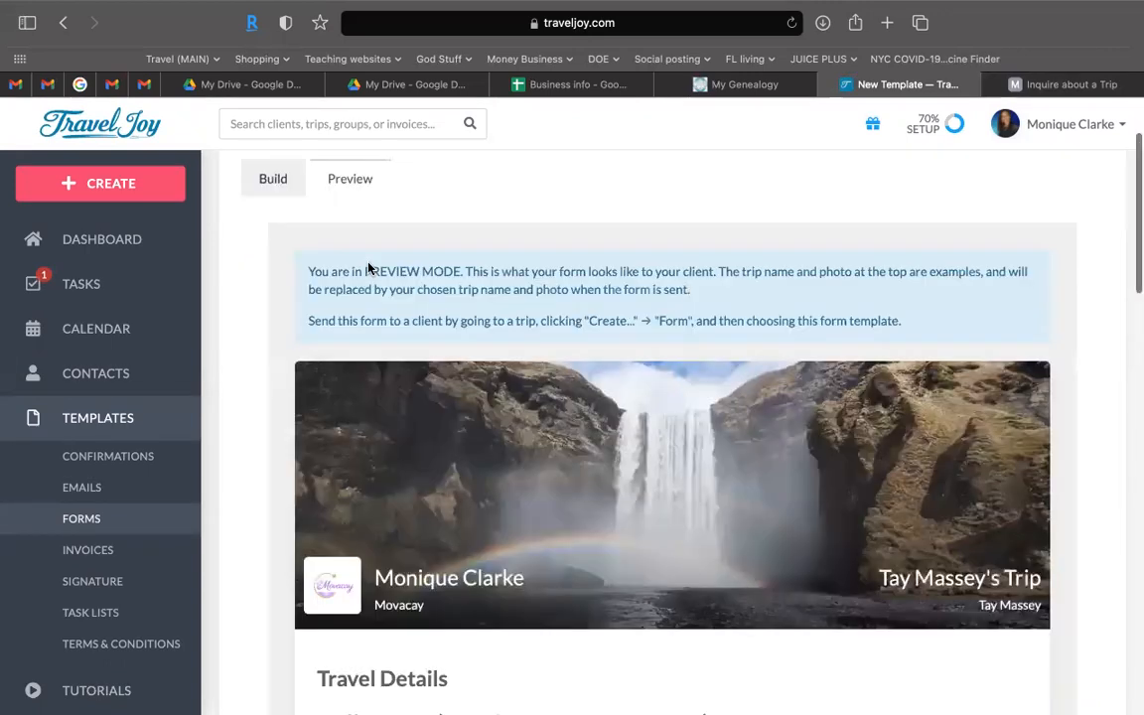
scroll(469, 297, "down", 4)
scroll(671, 364, "down", 1)
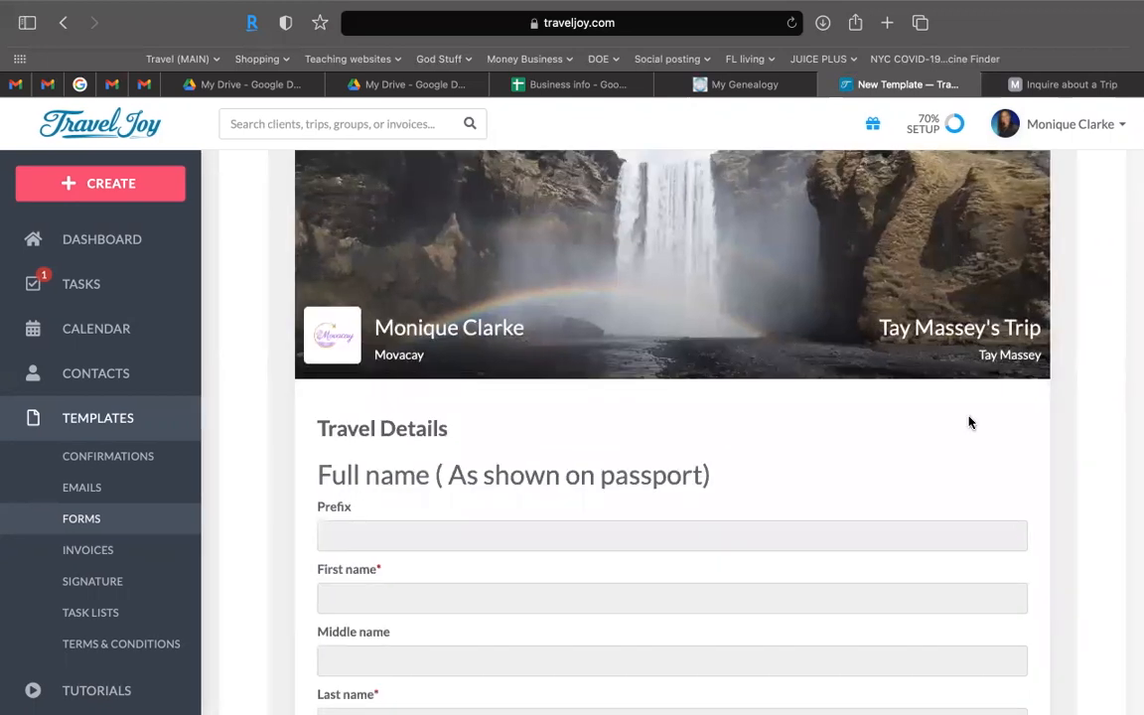
scroll(970, 426, "down", 3)
scroll(970, 426, "down", 10)
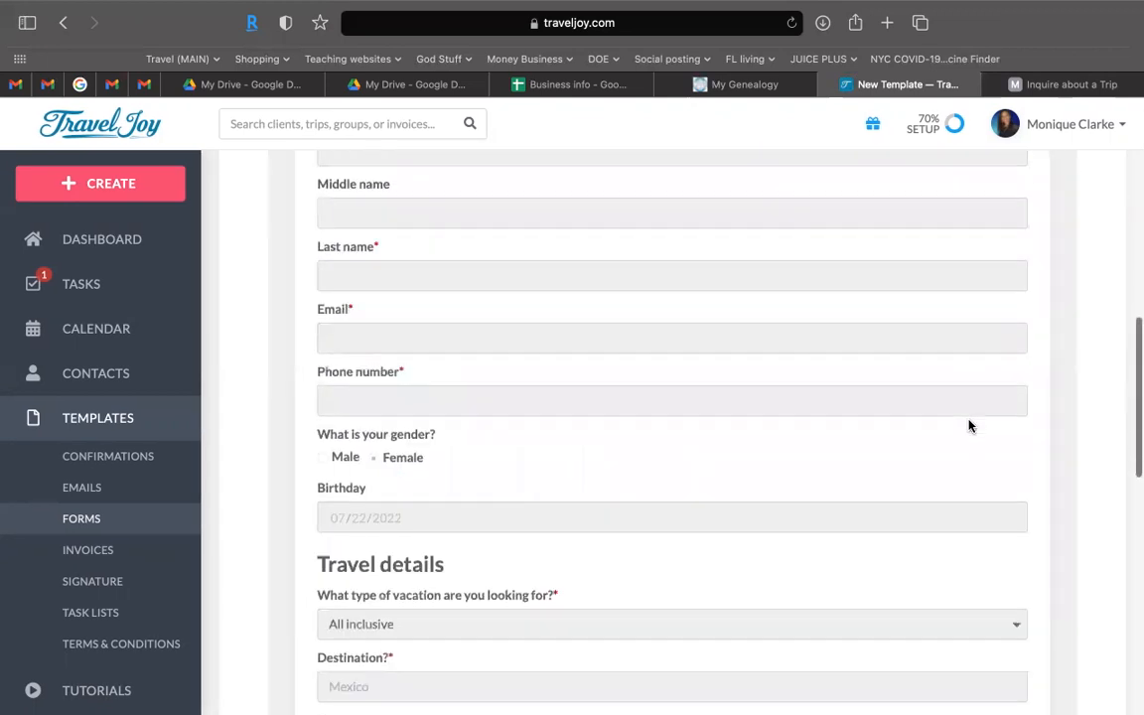
scroll(971, 426, "down", 8)
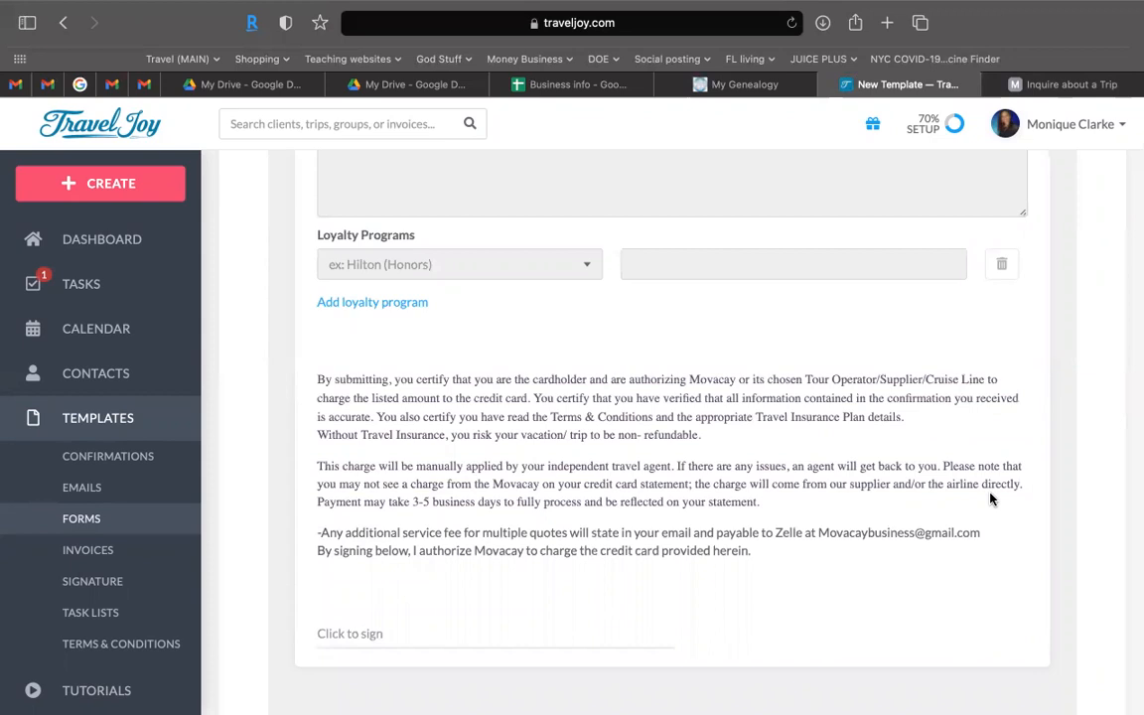
Step: Leave the template preview and open the Form Templates list
scroll(943, 431, "up", 9)
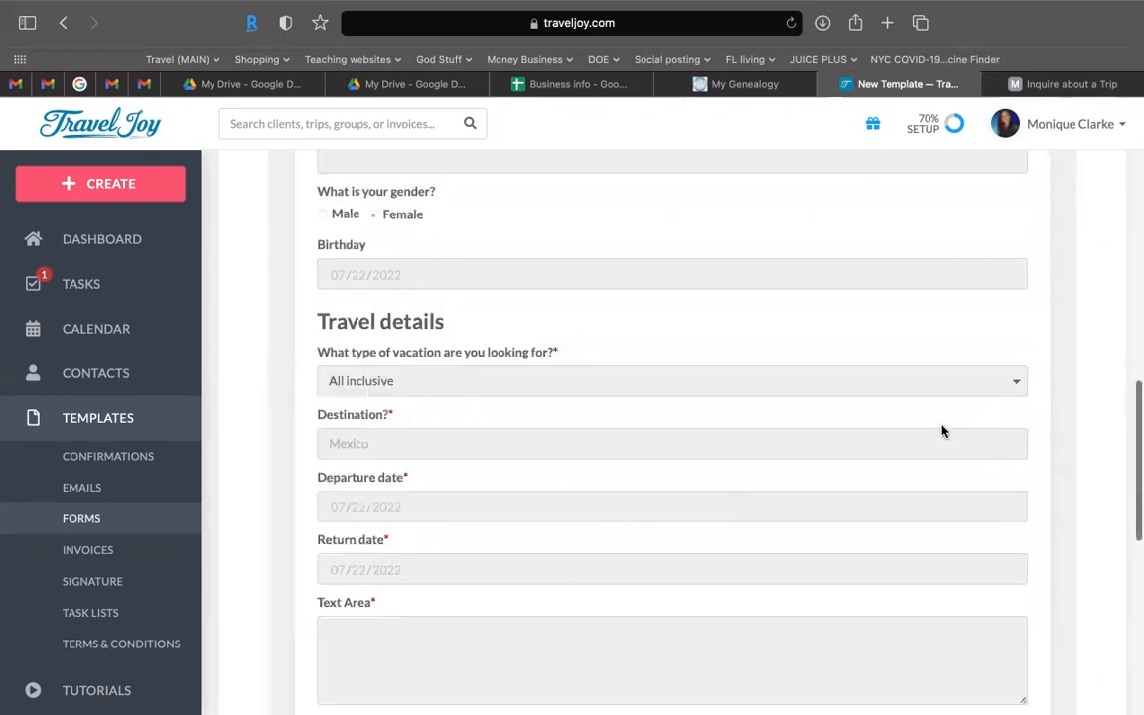
scroll(943, 431, "up", 15)
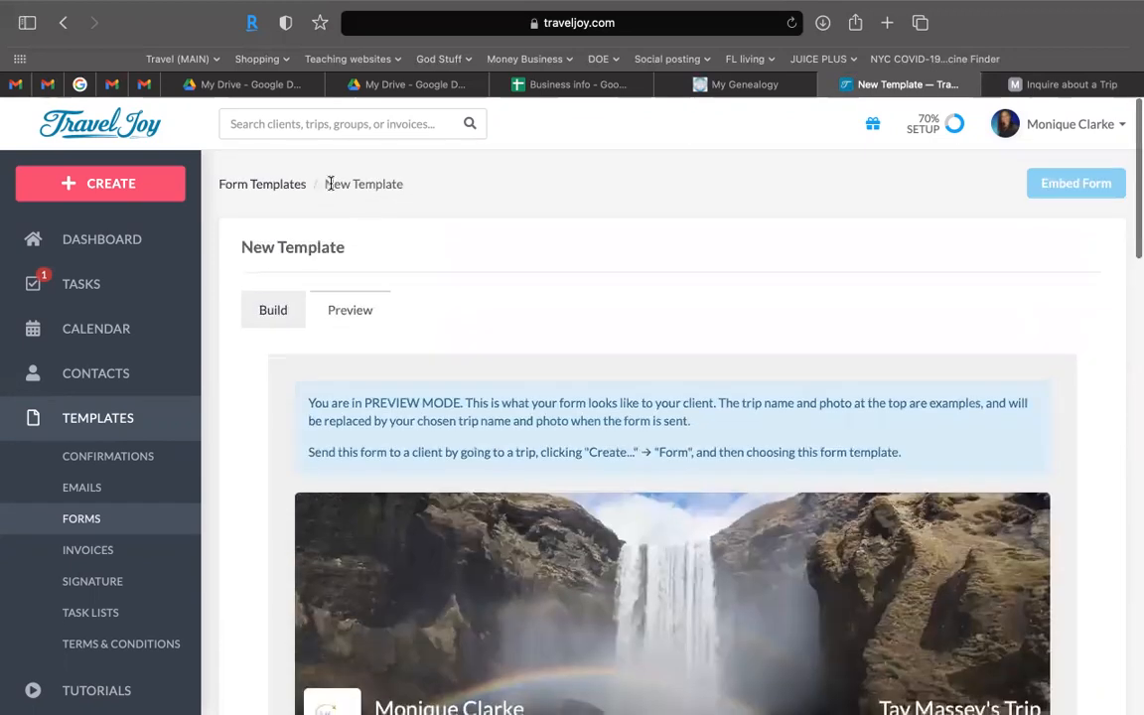
left_click(291, 186)
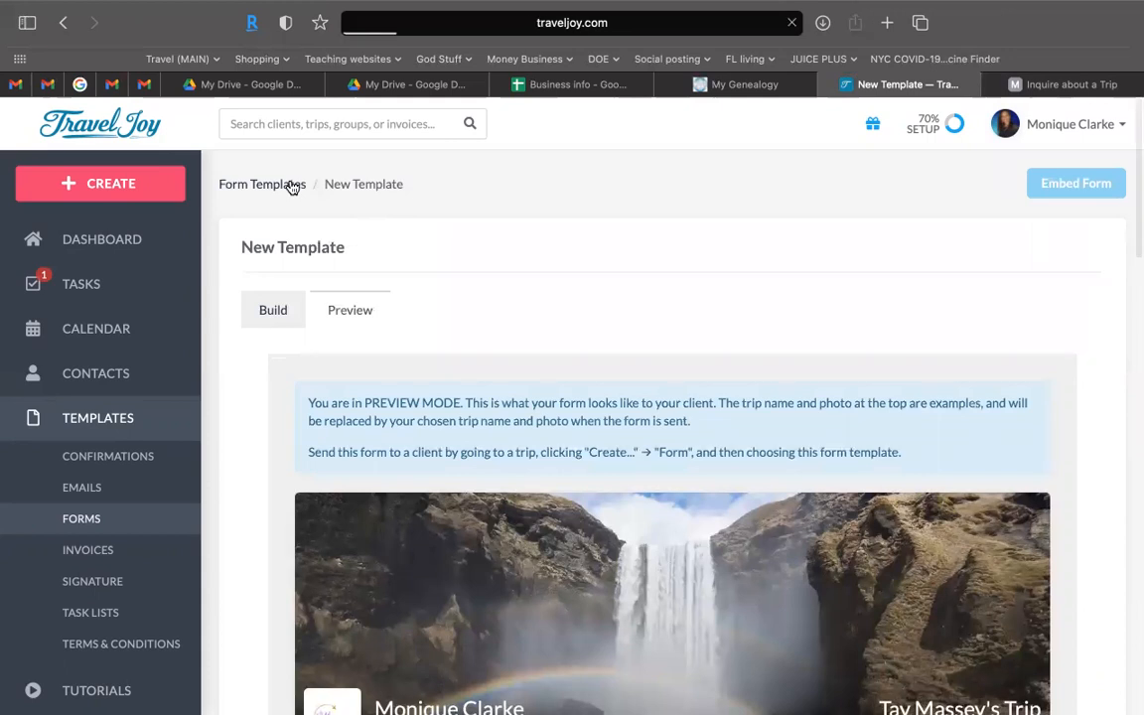